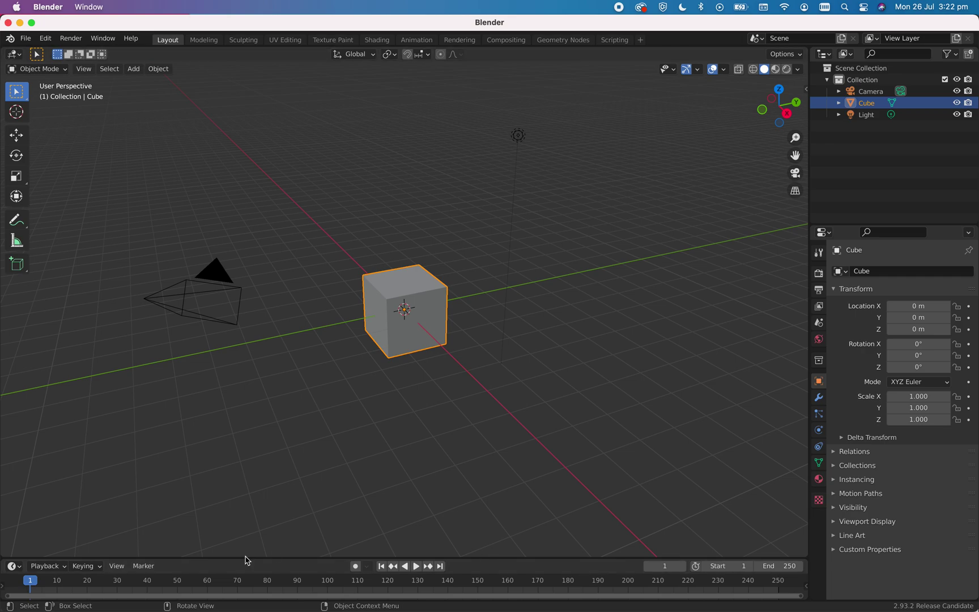
Select the camera, the light and the cube in turn to identify the scene's default objects.
{"action": "mouse_move", "coordinate": [336, 357]}
{"action": "middle_mouse_down"}
{"action": "mouse_move", "coordinate": [424, 380]}
{"action": "mouse_move", "coordinate": [505, 344]}
{"action": "mouse_move", "coordinate": [465, 359]}
{"action": "mouse_move", "coordinate": [302, 365]}
{"action": "mouse_move", "coordinate": [273, 335]}
{"action": "mouse_move", "coordinate": [424, 376]}
{"action": "mouse_move", "coordinate": [454, 372]}
{"action": "mouse_move", "coordinate": [328, 367]}
{"action": "mouse_move", "coordinate": [339, 367]}
{"action": "middle_mouse_up"}
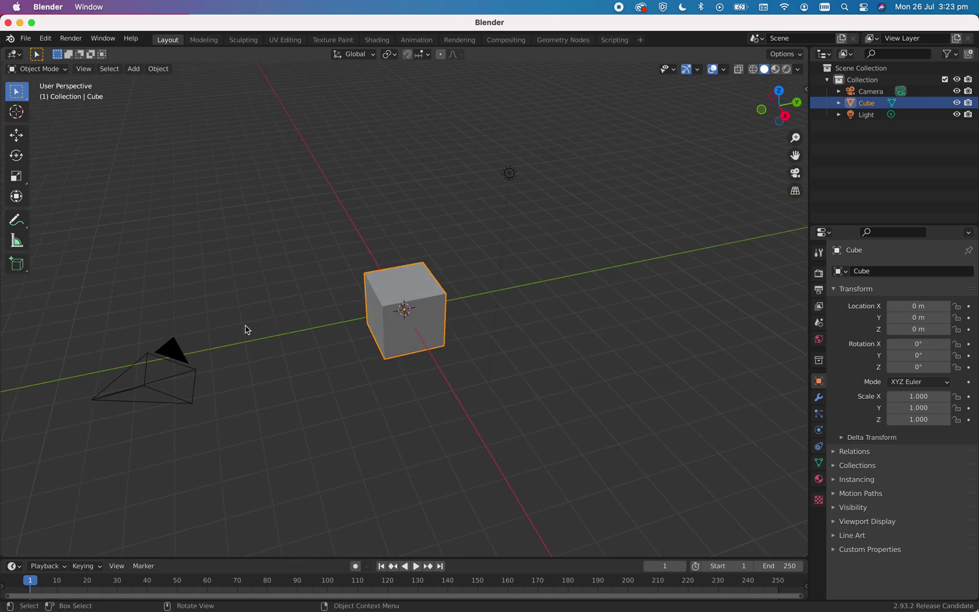
{"action": "left_click", "coordinate": [136, 390]}
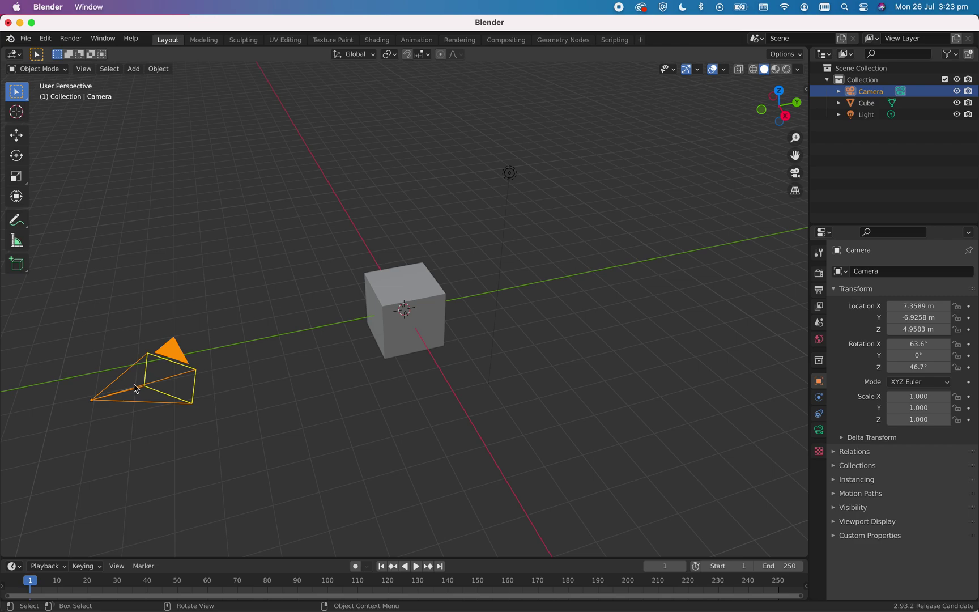
{"action": "left_click", "coordinate": [513, 179]}
{"action": "left_click", "coordinate": [440, 287]}
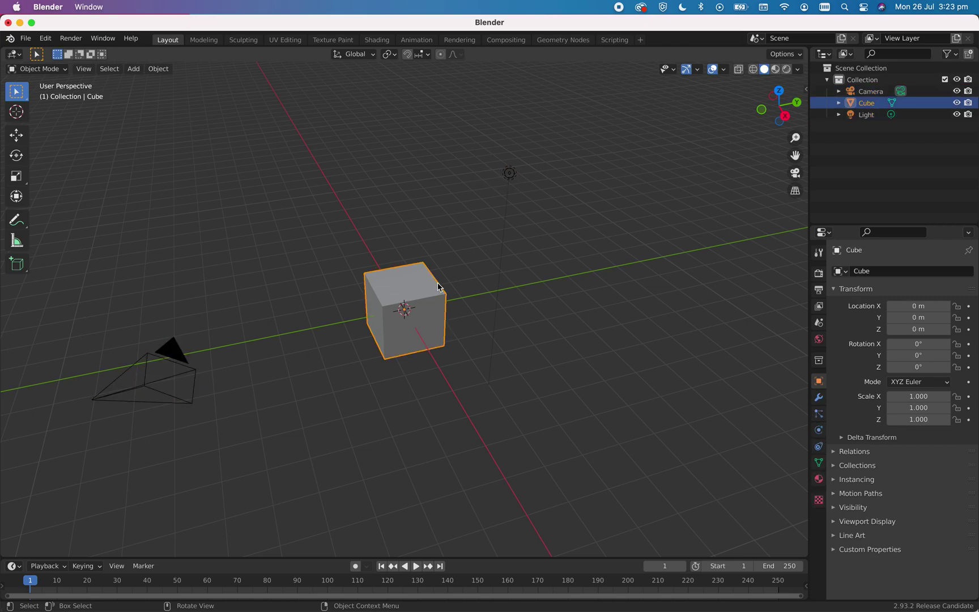
{"action": "middle_click_drag", "start_coordinate": [488, 431], "coordinate": [534, 427]}
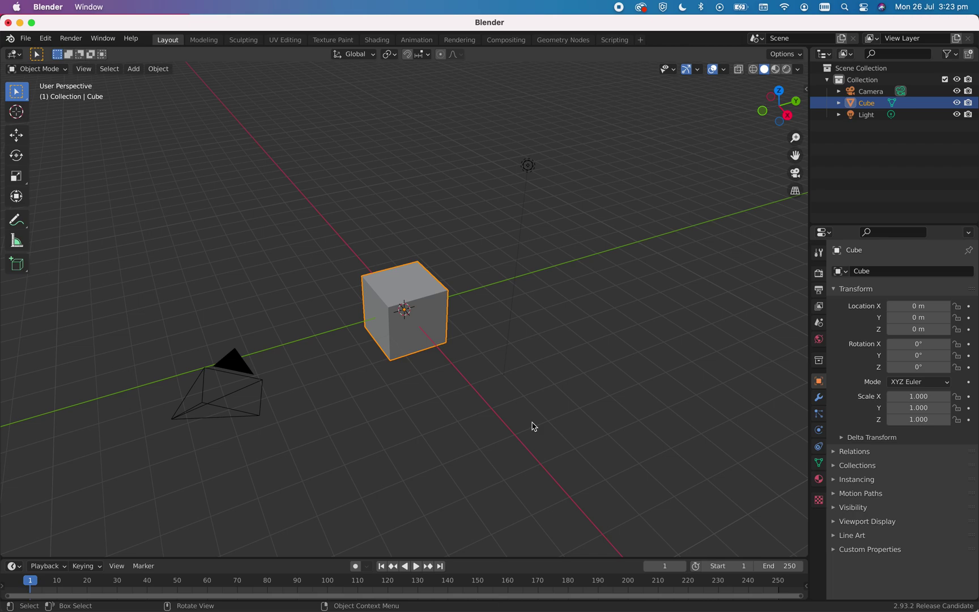
Enter Edit Mode on the cube, switch to face selection and try selecting its individual faces.
{"action": "key", "text": "Tab"}
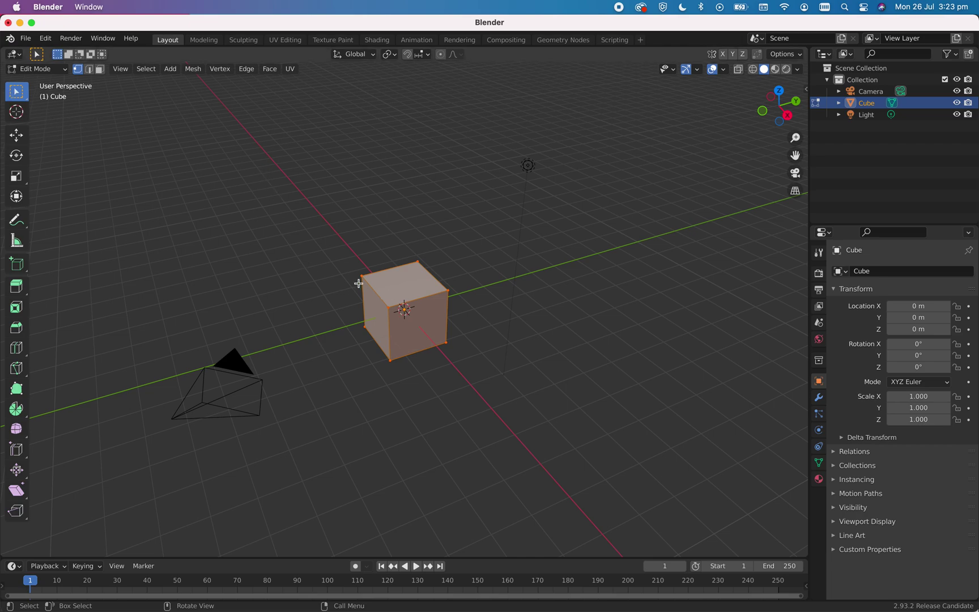
{"action": "left_click", "coordinate": [101, 70]}
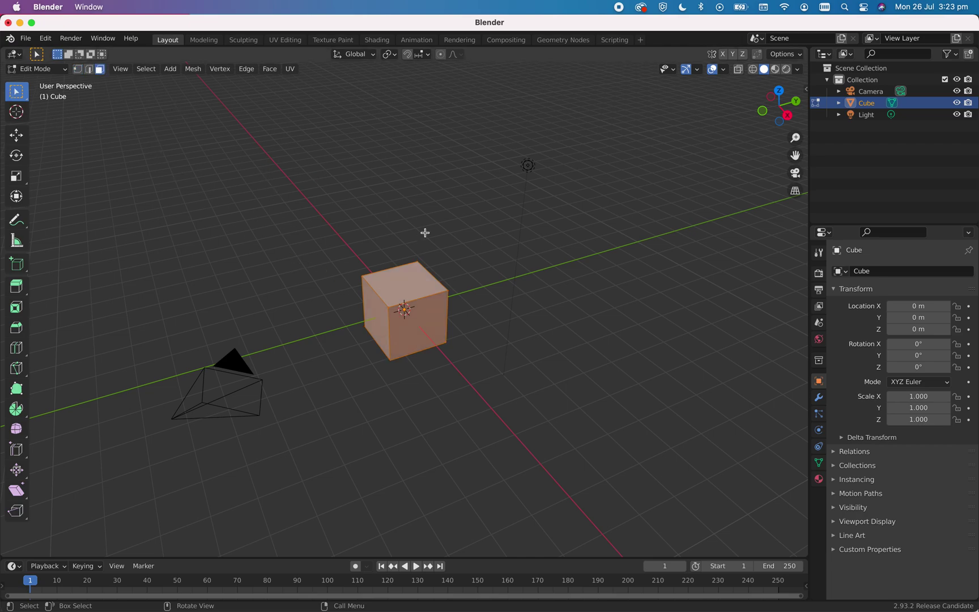
{"action": "left_click", "coordinate": [397, 279]}
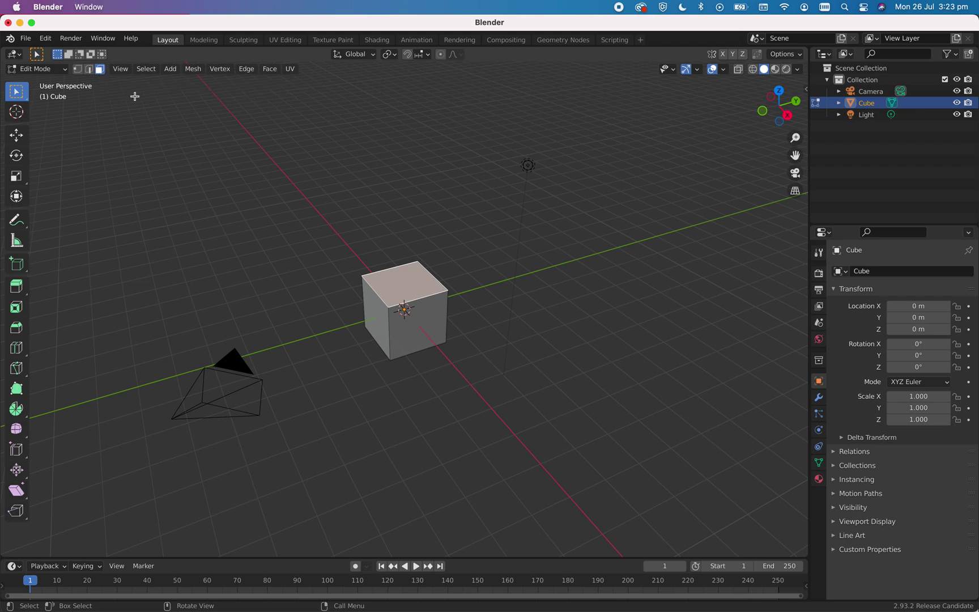
{"action": "left_click", "coordinate": [421, 322]}
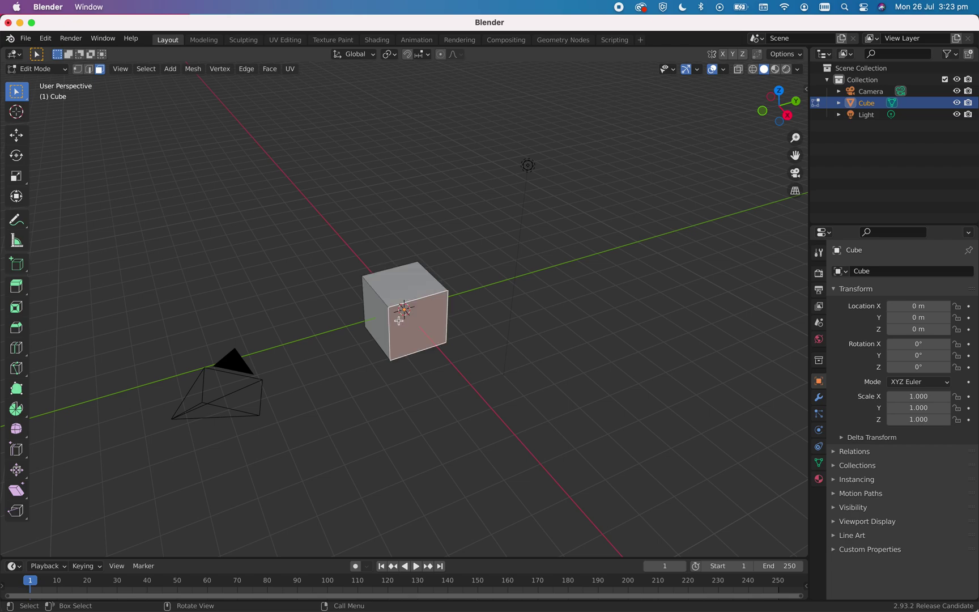
{"action": "left_click", "coordinate": [370, 315]}
Extrude the cube's top face upward by 2 m with snapping.
{"action": "left_click", "coordinate": [411, 282]}
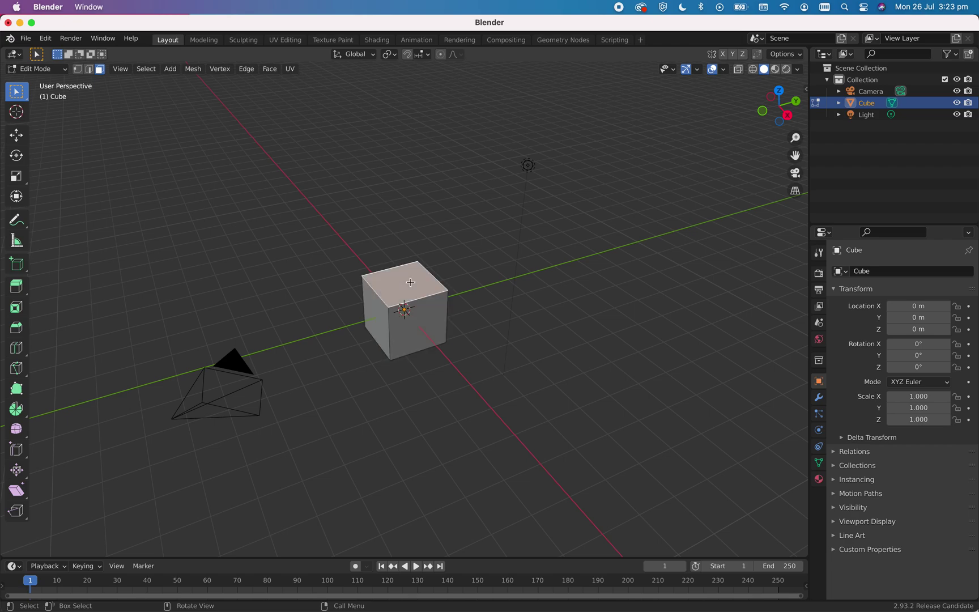
{"action": "key", "text": "e"}
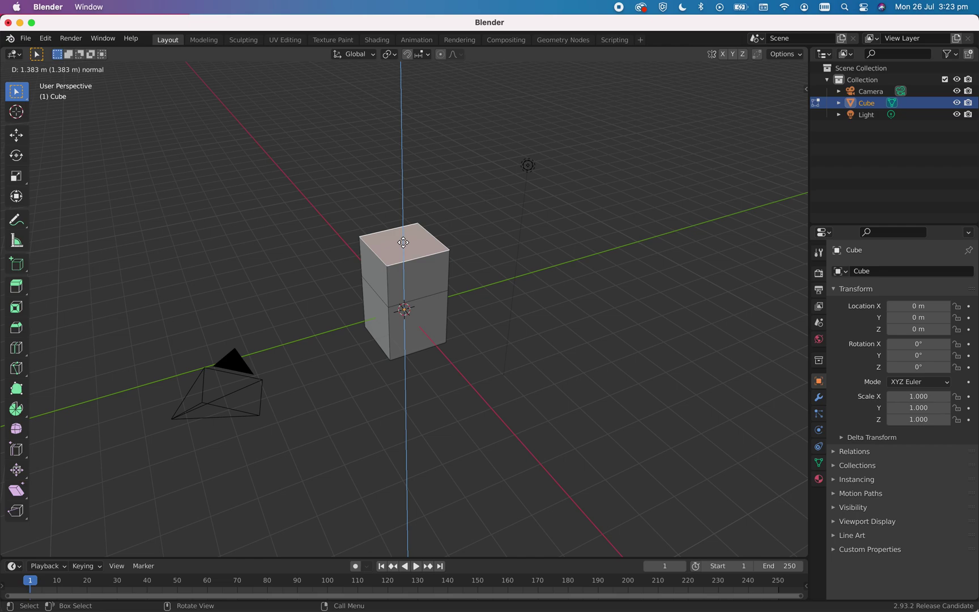
{"action": "key", "text": "ctrl"}
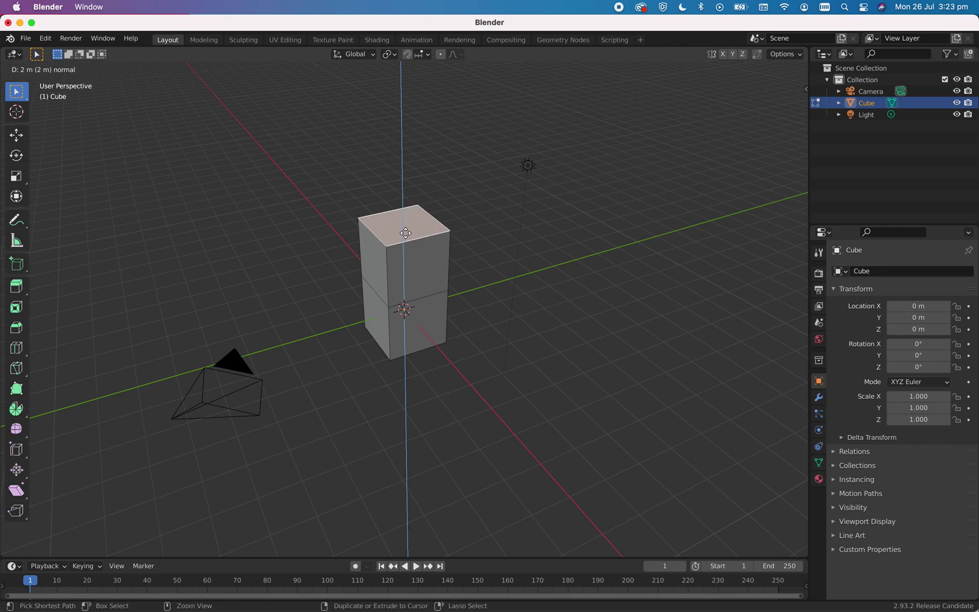
{"action": "left_click", "coordinate": [406, 233]}
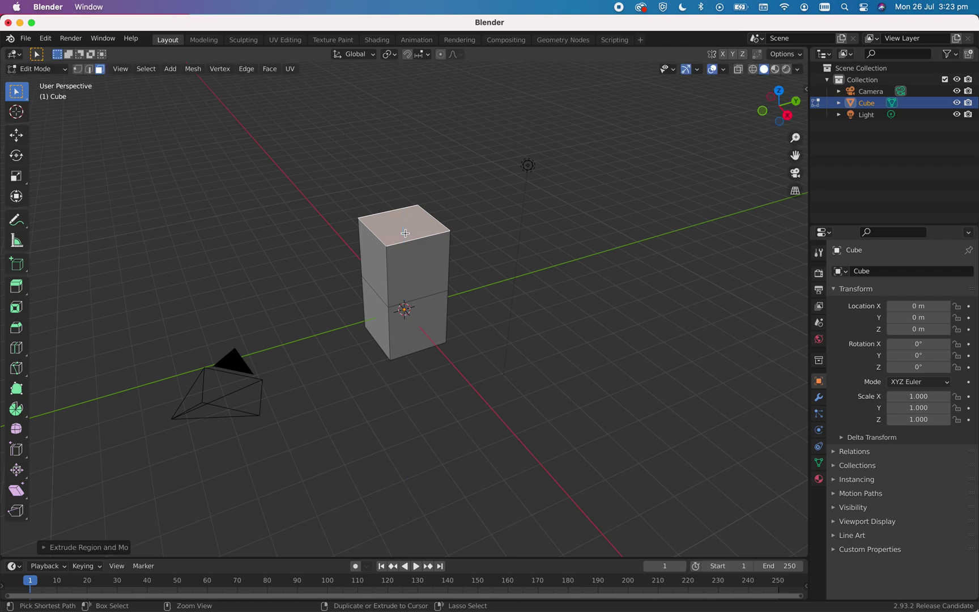
Examine the extruded block from nearer, farther and different angles.
{"action": "scroll", "coordinate": [406, 233], "scroll_direction": "up", "scroll_amount": 2}
{"action": "scroll", "coordinate": [405, 233], "scroll_direction": "down", "scroll_amount": 8}
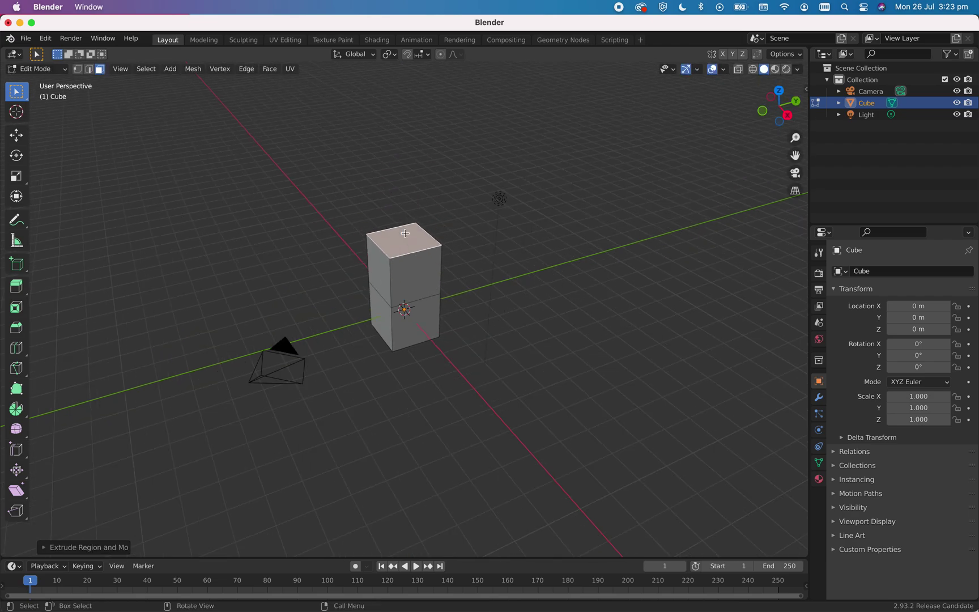
{"action": "scroll", "coordinate": [399, 296], "scroll_direction": "down", "scroll_amount": 1}
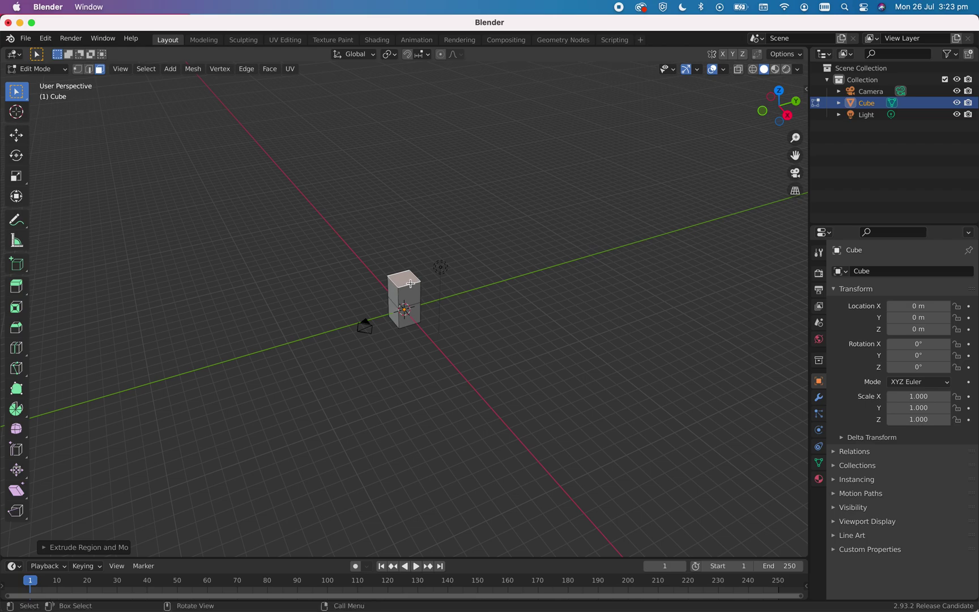
{"action": "scroll", "coordinate": [409, 340], "scroll_direction": "down", "scroll_amount": 2}
{"action": "scroll", "coordinate": [406, 325], "scroll_direction": "down", "scroll_amount": 2}
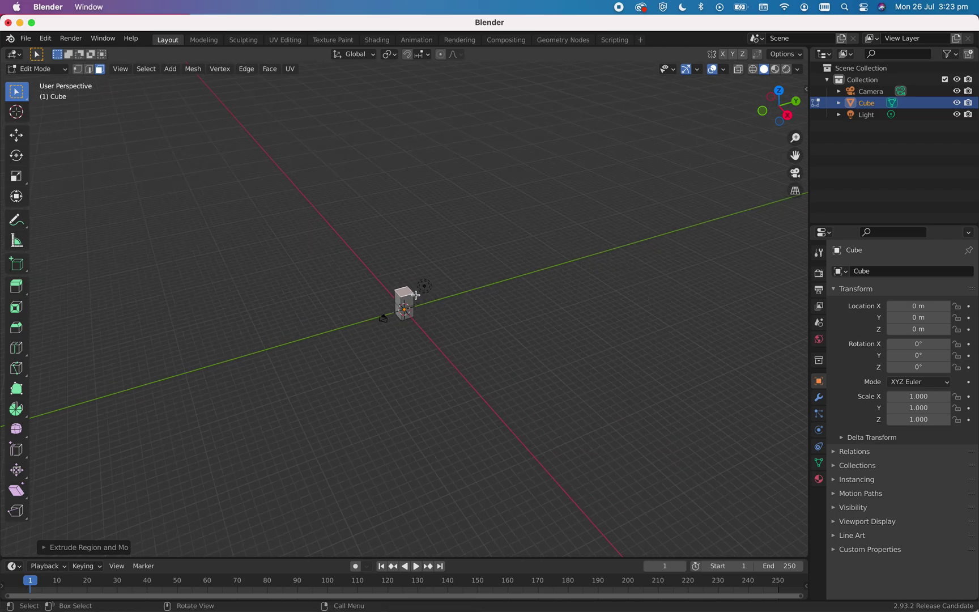
{"action": "scroll", "coordinate": [416, 295], "scroll_direction": "up", "scroll_amount": 6}
{"action": "scroll", "coordinate": [416, 295], "scroll_direction": "up", "scroll_amount": 1}
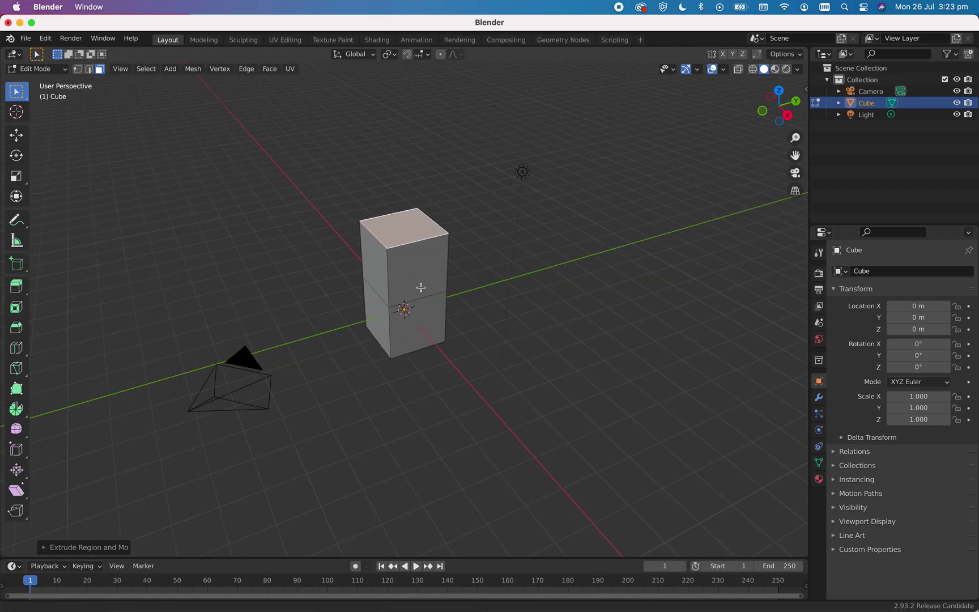
{"action": "middle_click_drag", "start_coordinate": [420, 288], "coordinate": [405, 389], "text": "shift"}
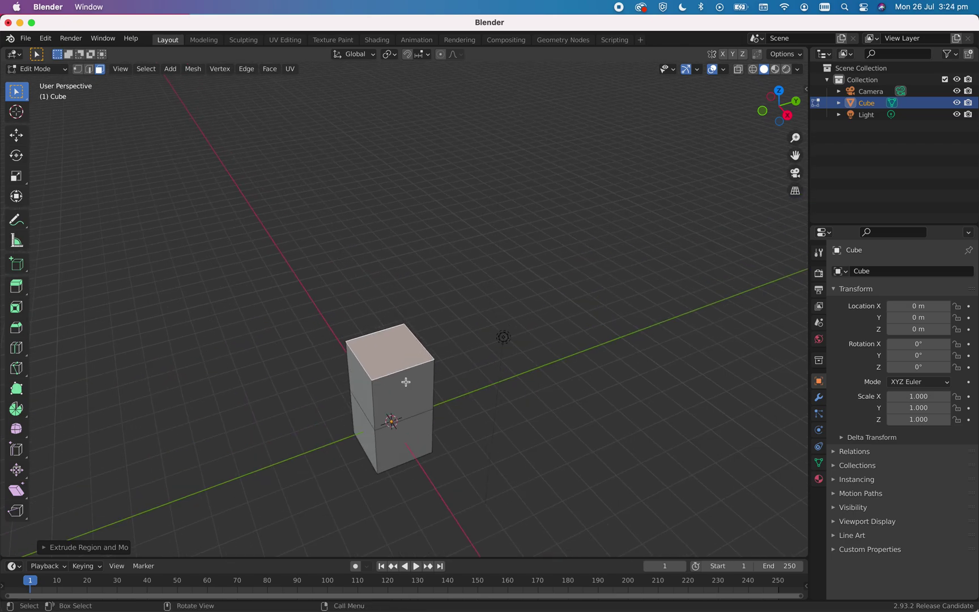
{"action": "middle_click_drag", "start_coordinate": [413, 374], "coordinate": [411, 368], "text": "shift"}
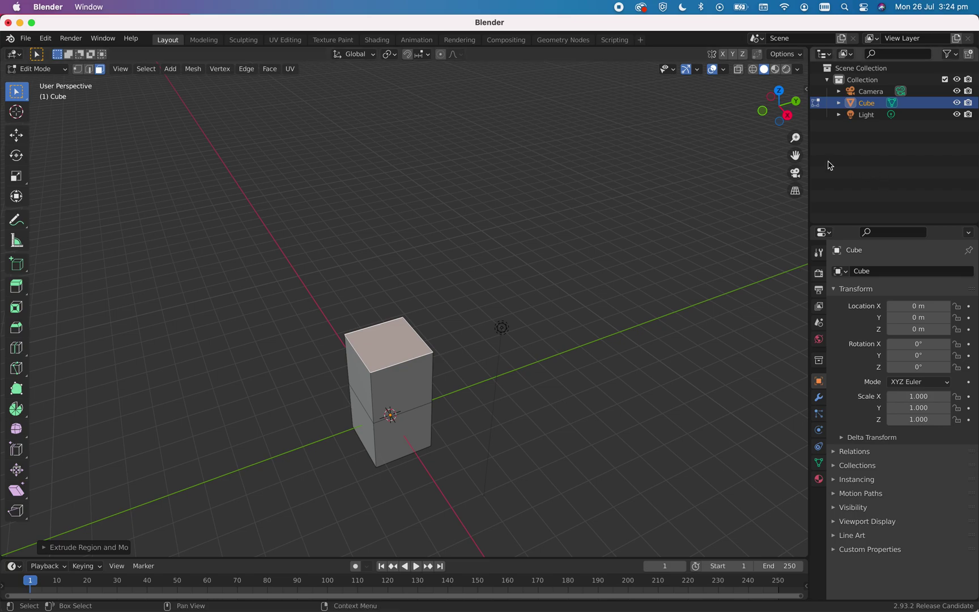
{"action": "mouse_move", "coordinate": [793, 156]}
{"action": "left_mouse_down"}
{"action": "mouse_move", "coordinate": [780, 156]}
{"action": "mouse_move", "coordinate": [811, 161]}
{"action": "left_mouse_up"}
{"action": "middle_click_drag", "start_coordinate": [459, 385], "coordinate": [458, 361]}
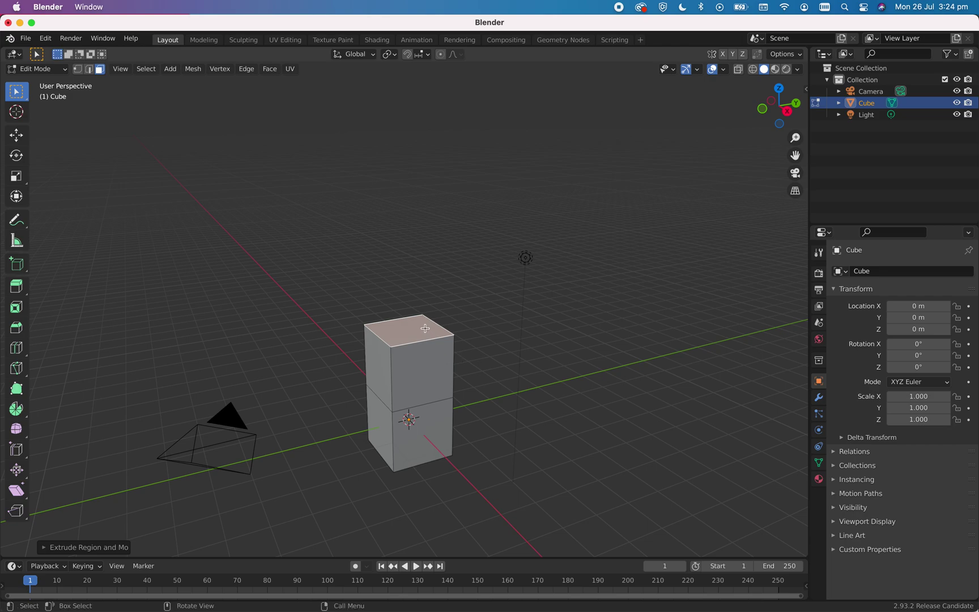
Extrude the block's top face upward two more times by 2 m each, using snapping.
{"action": "key", "text": "e"}
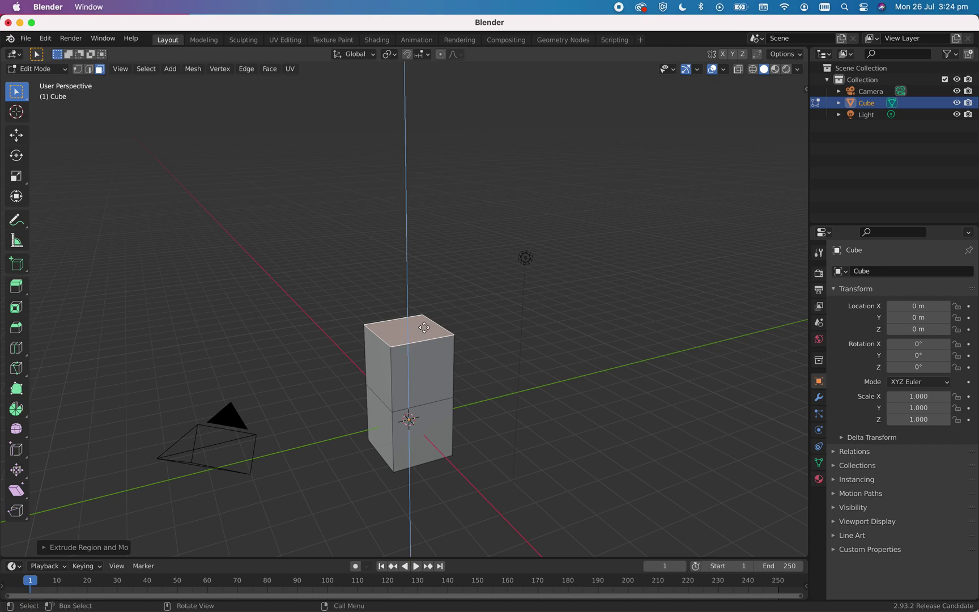
{"action": "key", "text": "ctrl"}
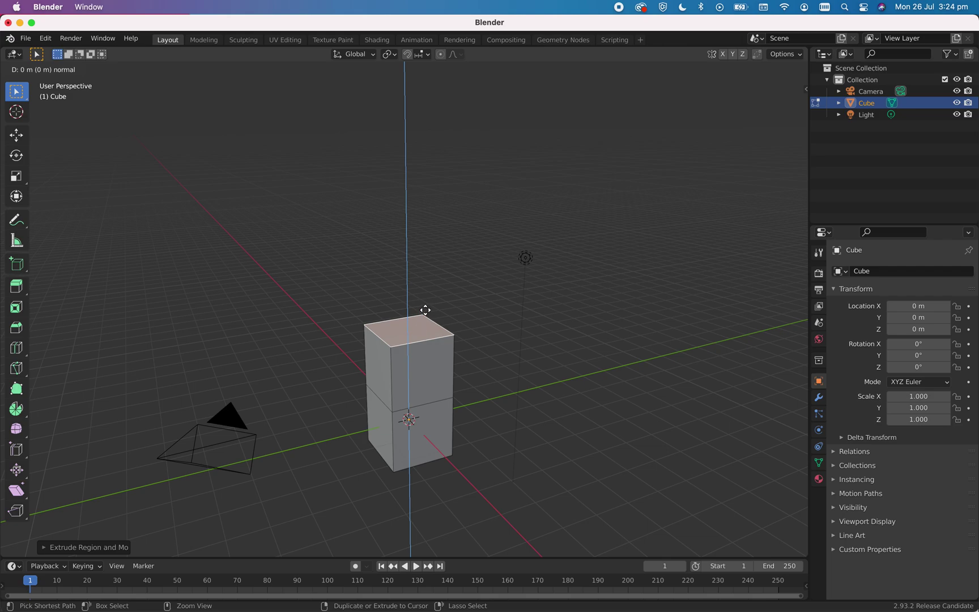
{"action": "left_click", "coordinate": [428, 271]}
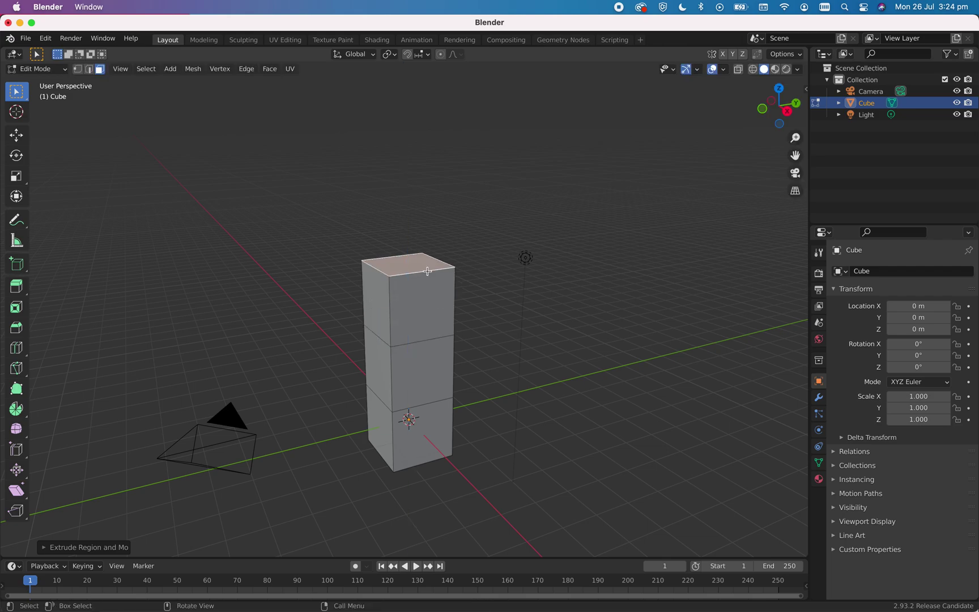
{"action": "key", "text": "e"}
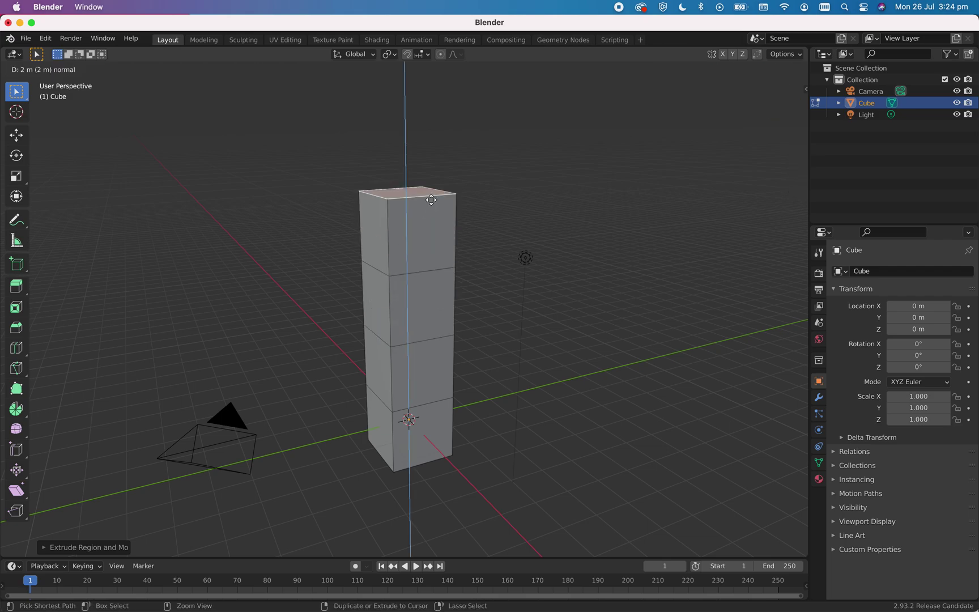
{"action": "left_click", "coordinate": [430, 199], "text": "ctrl"}
Extrude the topmost segment's side face outward along positive Y by about half the block's width, using snapping.
{"action": "middle_click_drag", "start_coordinate": [467, 301], "coordinate": [398, 260]}
{"action": "left_click", "coordinate": [391, 257]}
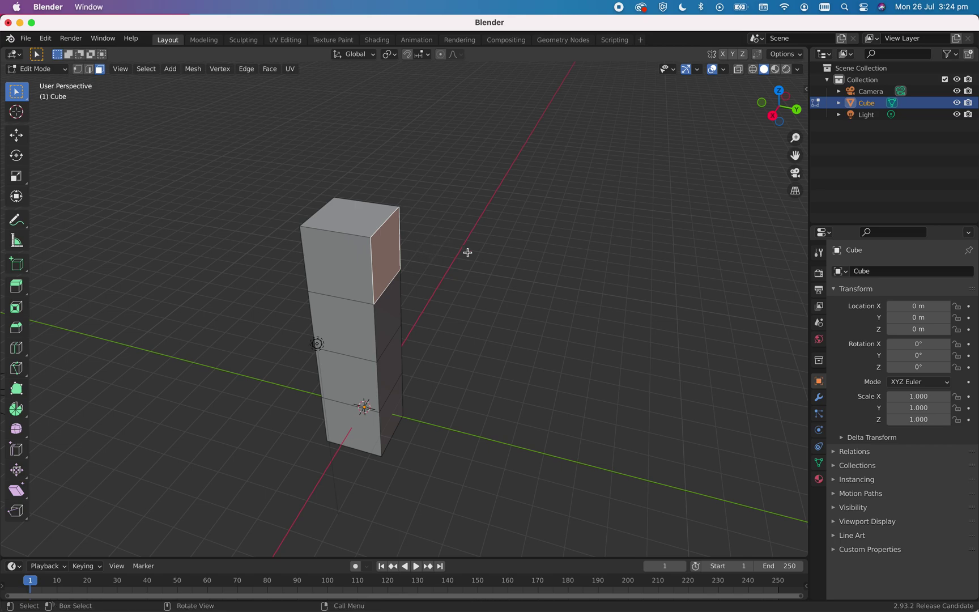
{"action": "key", "text": "e"}
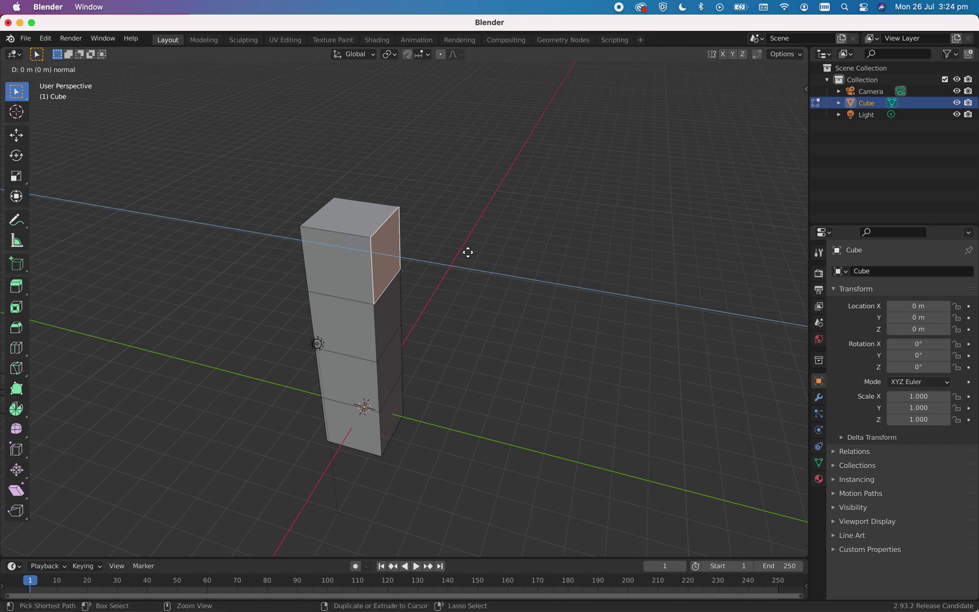
{"action": "left_click", "coordinate": [505, 271], "text": "ctrl"}
{"action": "middle_click_drag", "start_coordinate": [402, 443], "coordinate": [331, 425]}
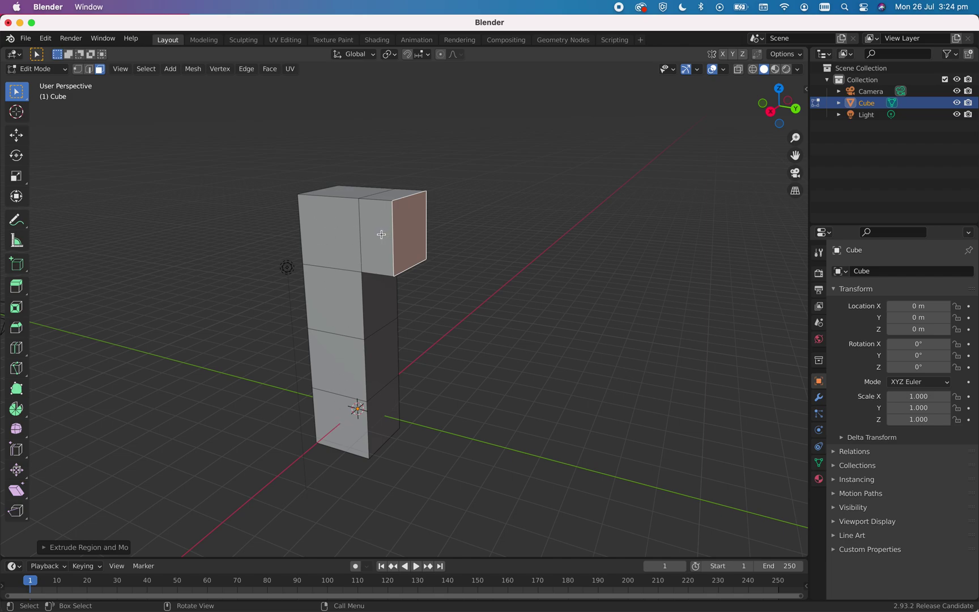
Add a Mirror modifier to the cube and mirror on the Y axis only instead of X.
{"action": "left_click", "coordinate": [819, 400]}
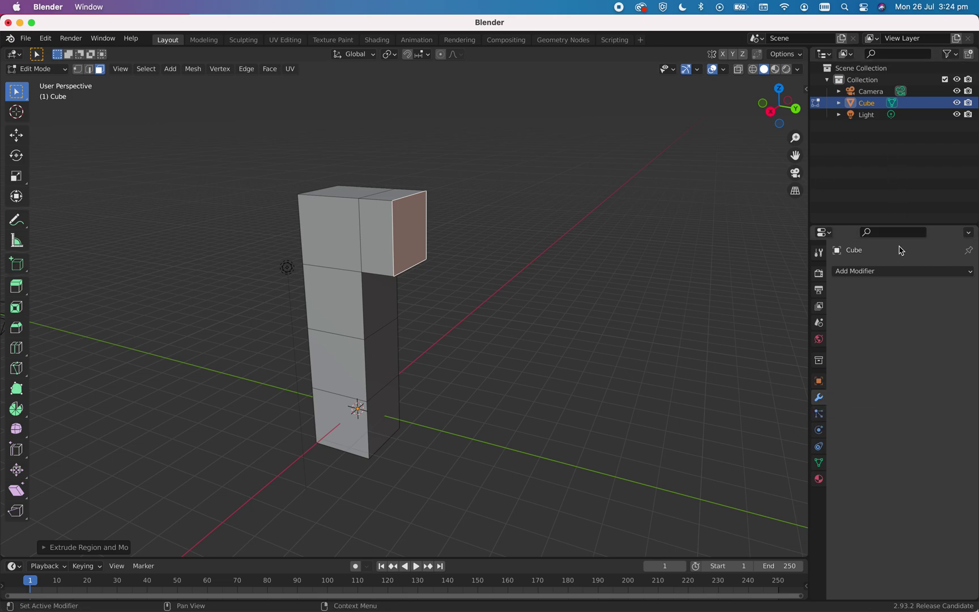
{"action": "left_click", "coordinate": [896, 272]}
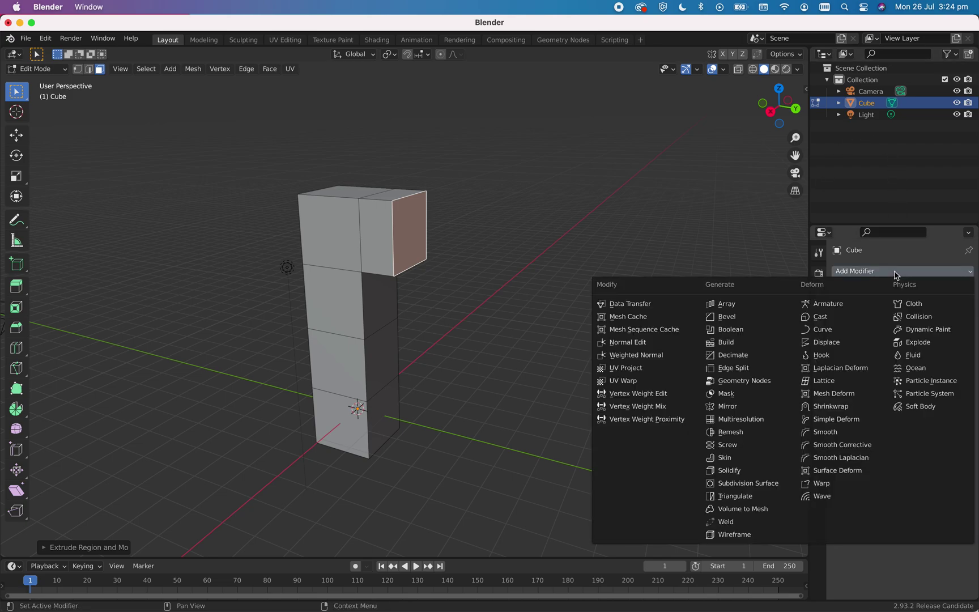
{"action": "left_click", "coordinate": [728, 407]}
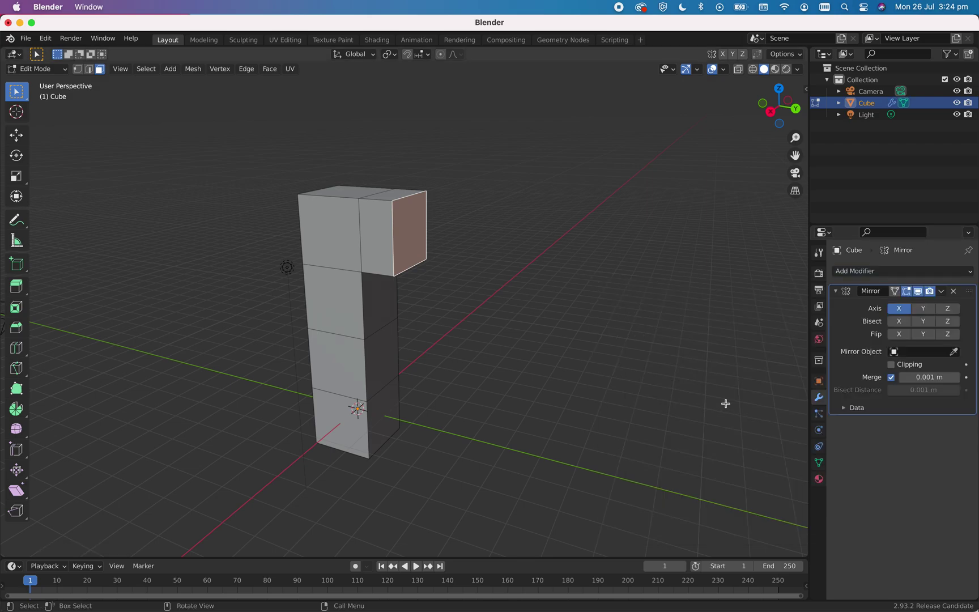
{"action": "middle_click_drag", "start_coordinate": [336, 343], "coordinate": [385, 344]}
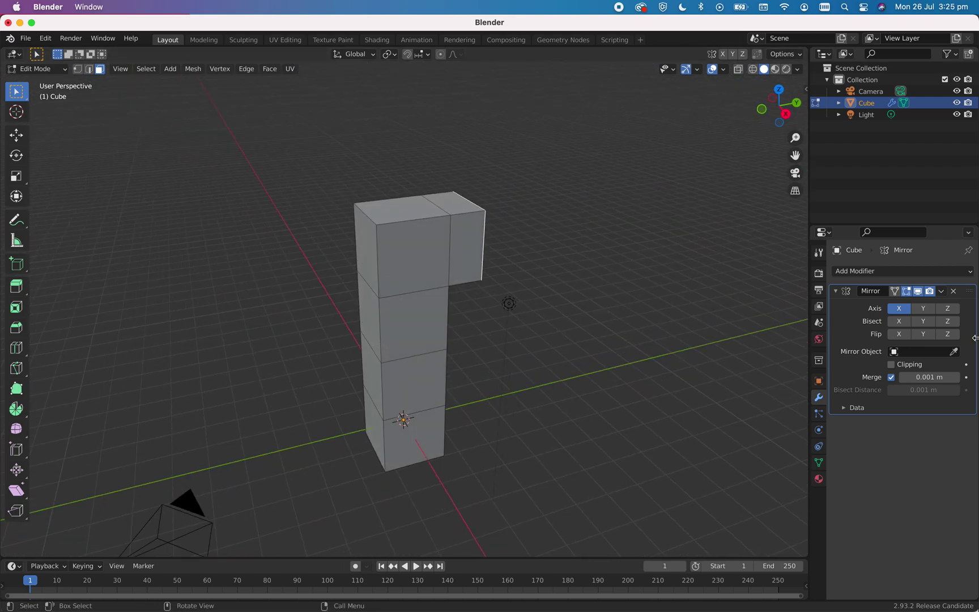
{"action": "left_click", "coordinate": [925, 309]}
{"action": "left_click", "coordinate": [901, 309]}
{"action": "middle_click_drag", "start_coordinate": [531, 306], "coordinate": [529, 304]}
Select the whole mesh and move it along negative Y until it clears the world origin.
{"action": "key", "text": "a"}
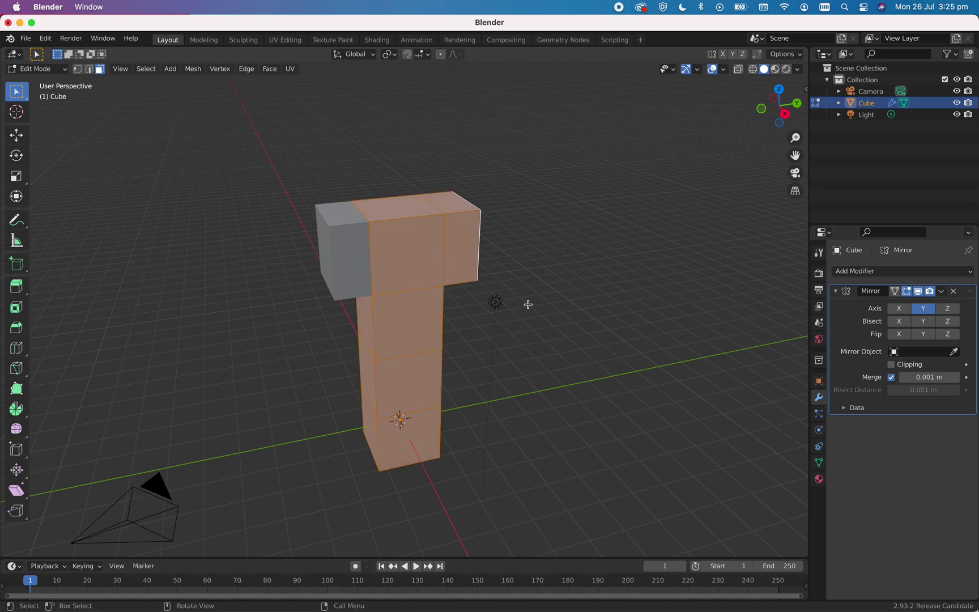
{"action": "left_click", "coordinate": [14, 138]}
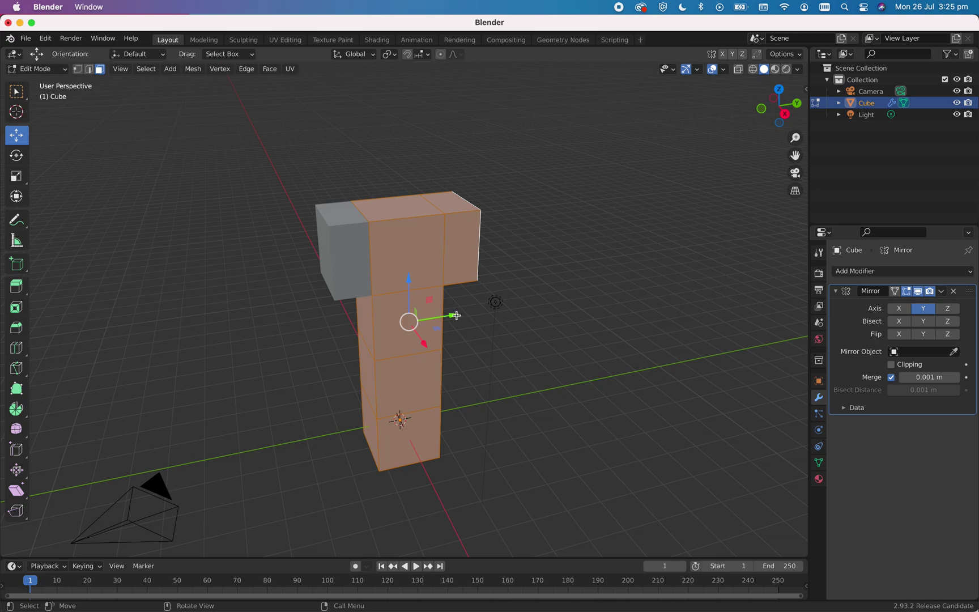
{"action": "left_click_drag", "start_coordinate": [451, 316], "coordinate": [345, 324]}
{"action": "middle_click_drag", "start_coordinate": [410, 365], "coordinate": [387, 359]}
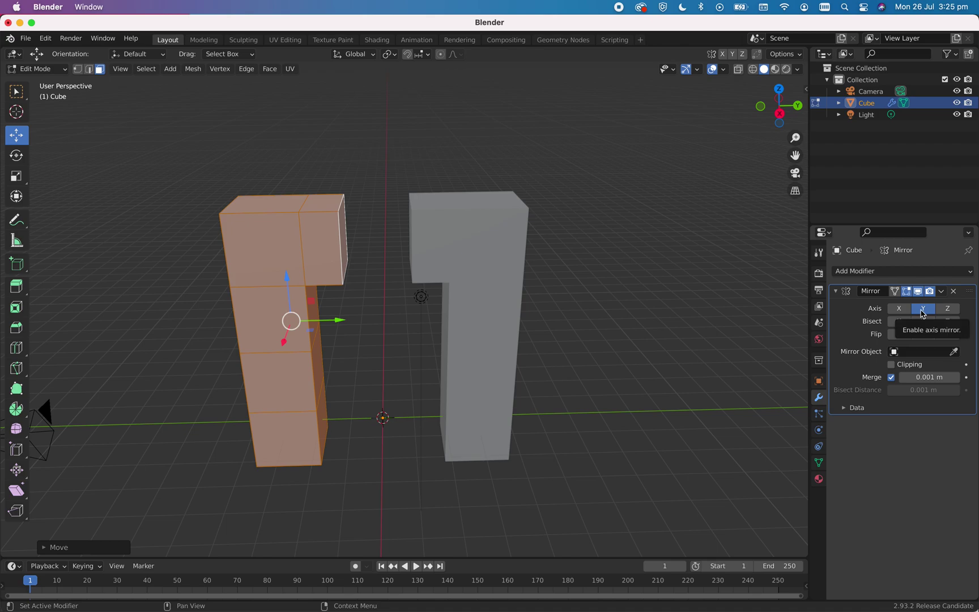
Enable Clipping on the Mirror modifier and move the mesh about 1 m along positive Y until both halves meet at the mirror plane.
{"action": "middle_click_drag", "start_coordinate": [680, 384], "coordinate": [659, 384]}
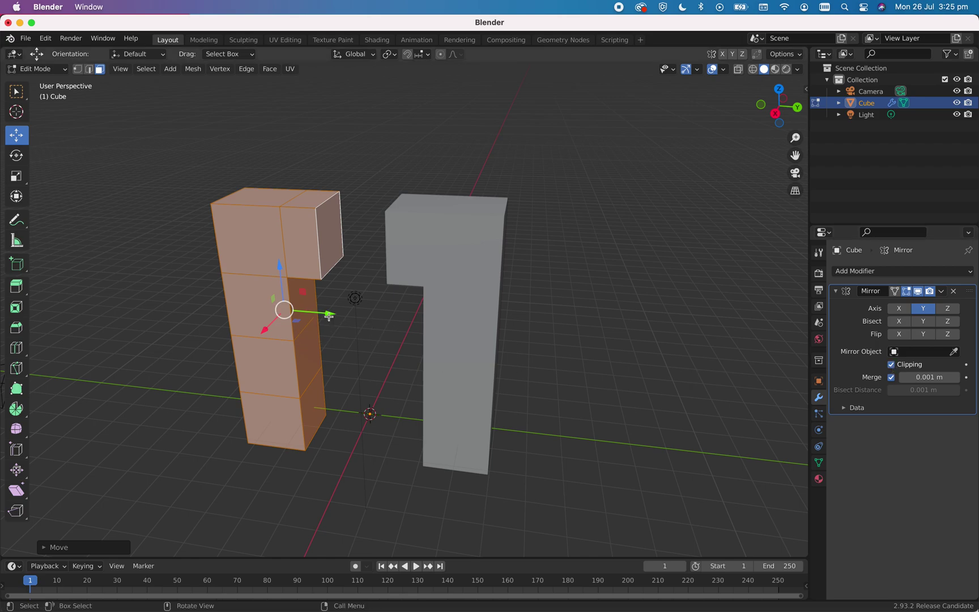
{"action": "key", "text": "g"}
{"action": "key", "text": "y"}
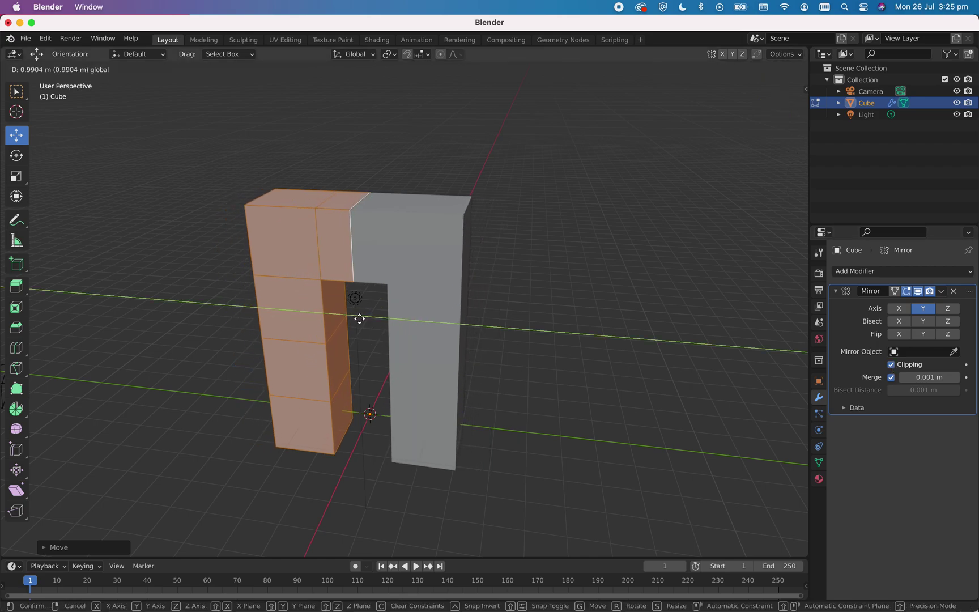
{"action": "left_click", "coordinate": [361, 319]}
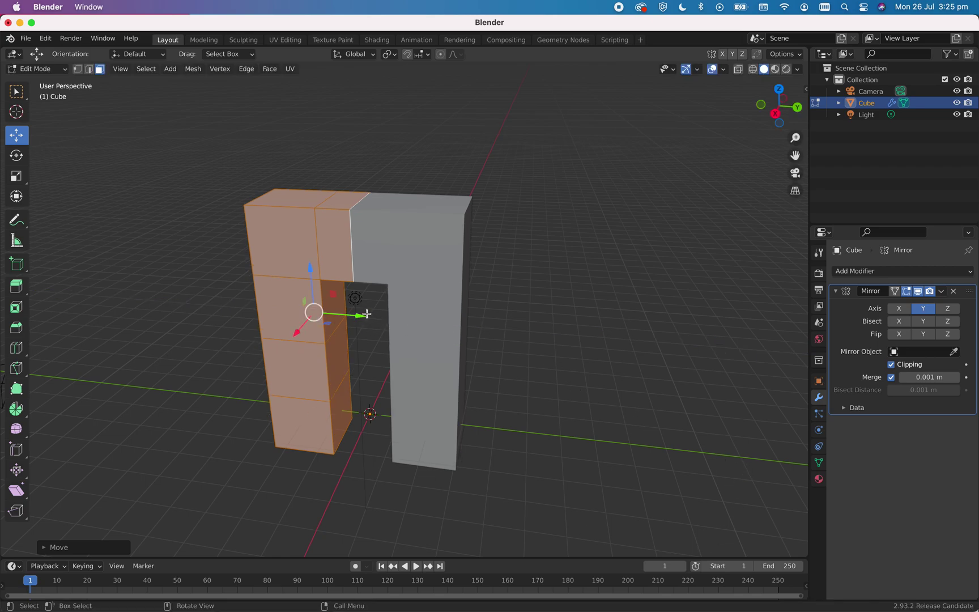
{"action": "mouse_move", "coordinate": [367, 314]}
{"action": "left_mouse_down"}
{"action": "mouse_move", "coordinate": [306, 310]}
{"action": "mouse_move", "coordinate": [370, 324]}
{"action": "left_mouse_up"}
Extrude the top face of the narrow bridging segment beside the mirror plane upward by 2 m, using snapping.
{"action": "middle_click_drag", "start_coordinate": [370, 324], "coordinate": [366, 429]}
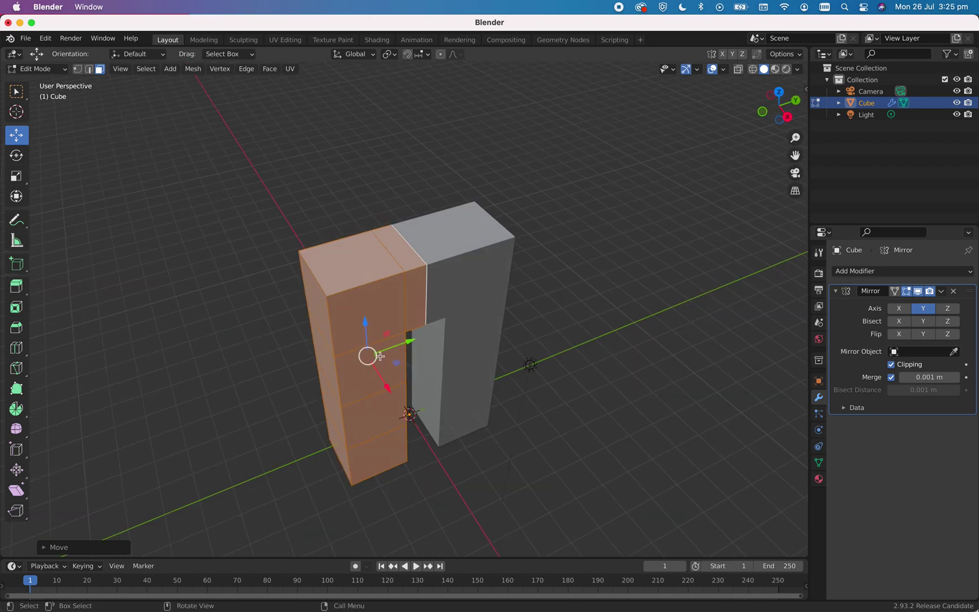
{"action": "left_click", "coordinate": [397, 247]}
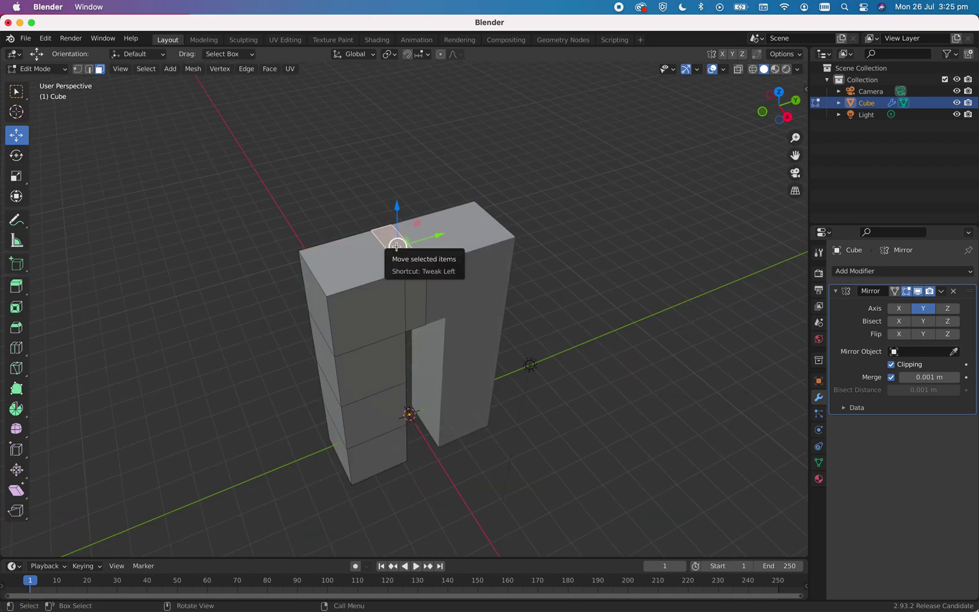
{"action": "key", "text": "g"}
{"action": "key", "text": "z"}
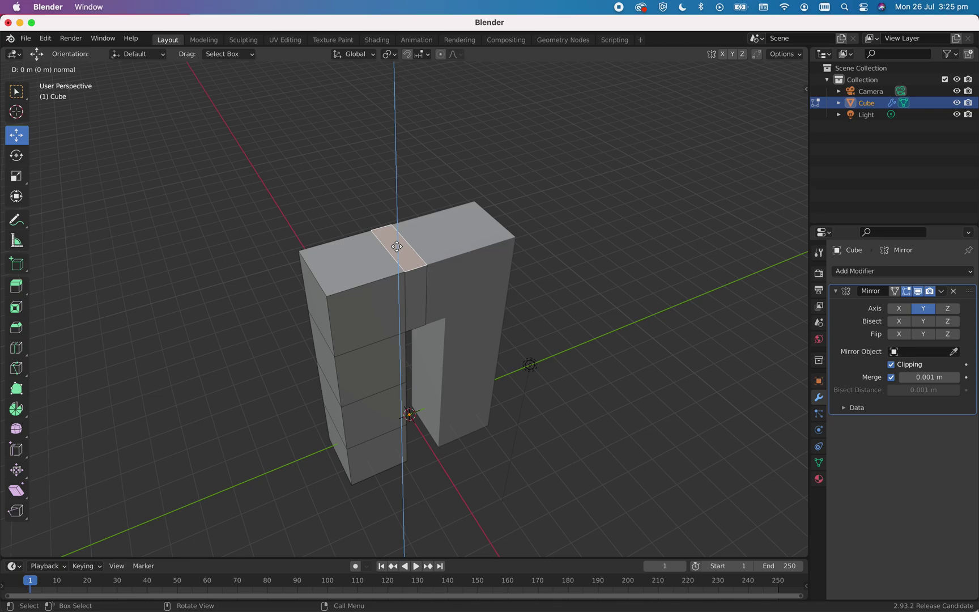
{"action": "key", "text": "ctrl"}
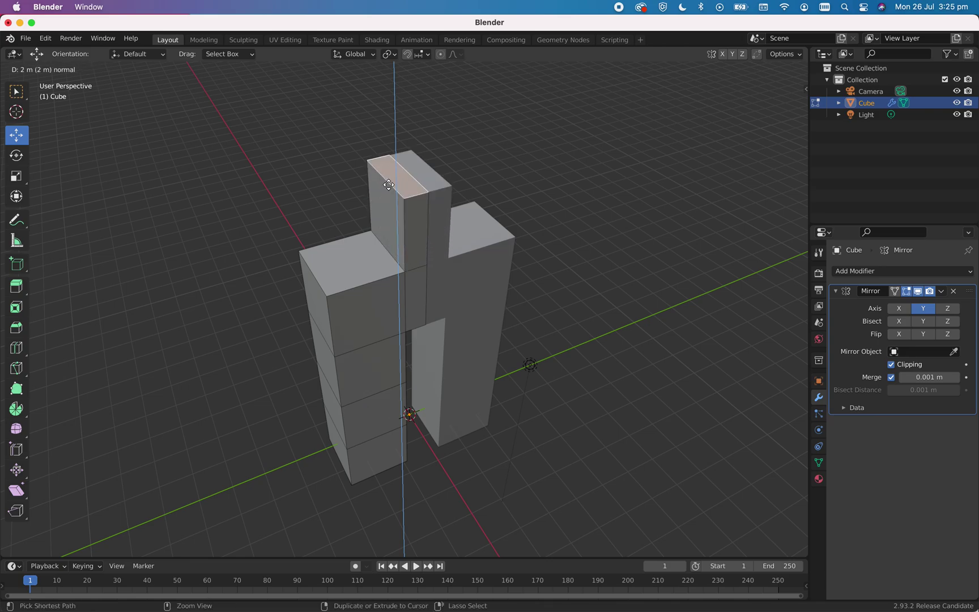
{"action": "left_click", "coordinate": [389, 187]}
Extrude the central column's top face upward two more times by 2 m each, using snapping.
{"action": "scroll", "coordinate": [432, 244], "scroll_direction": "up", "scroll_amount": 2}
{"action": "scroll", "coordinate": [433, 245], "scroll_direction": "down", "scroll_amount": 2}
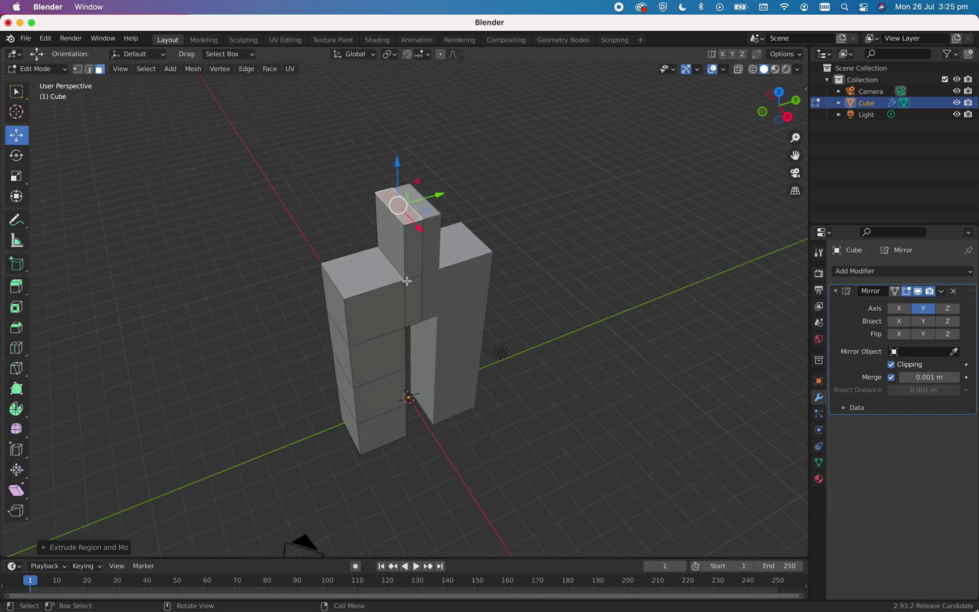
{"action": "key", "text": "e"}
{"action": "key", "text": "ctrl"}
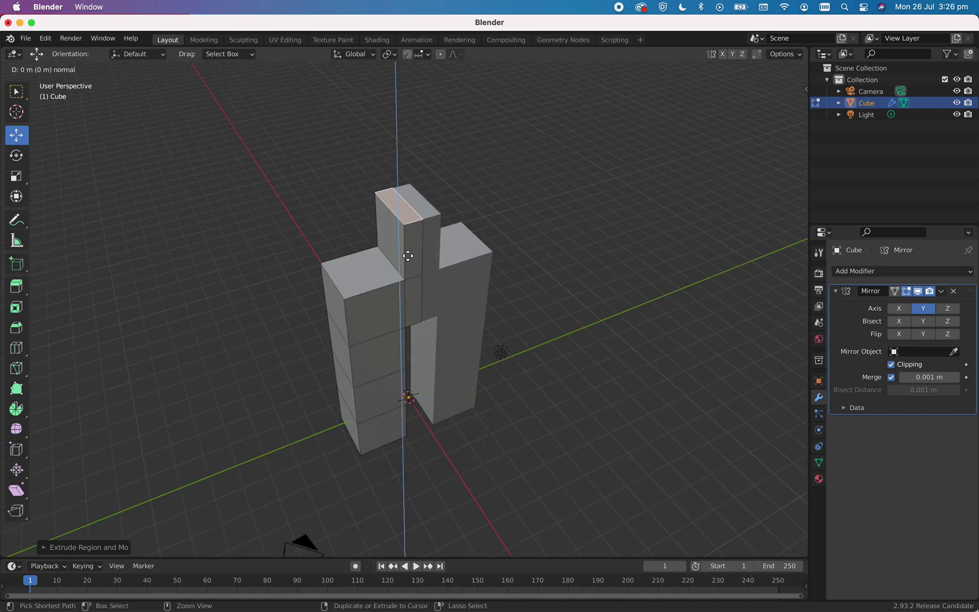
{"action": "left_click", "coordinate": [414, 216]}
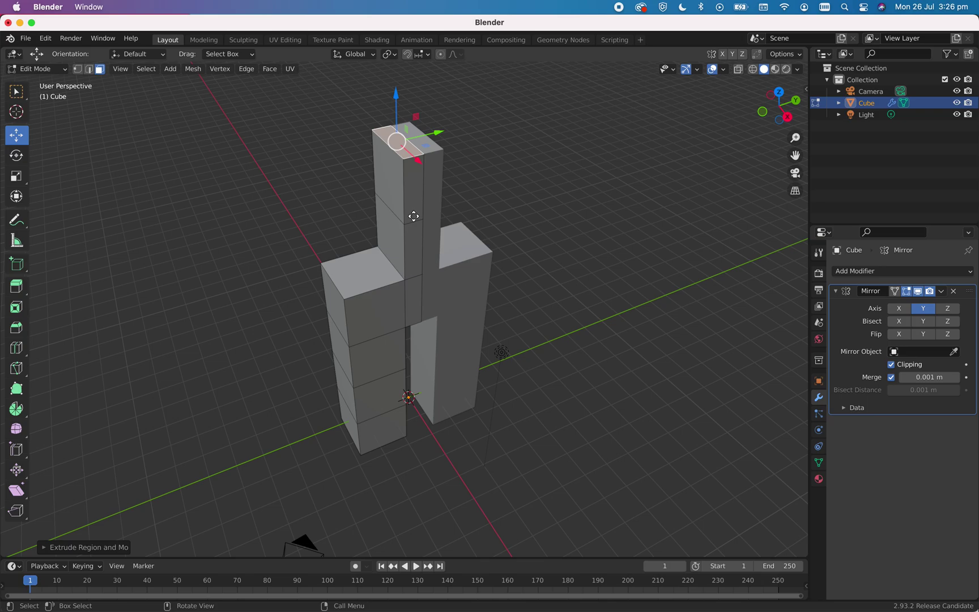
{"action": "key", "text": "e"}
{"action": "key", "text": "ctrl"}
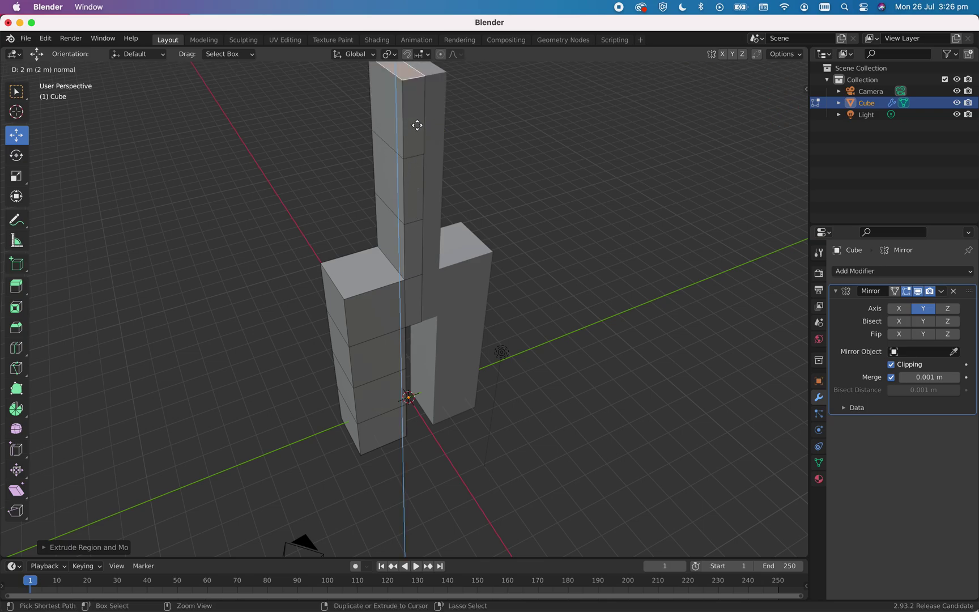
{"action": "left_click", "coordinate": [418, 123]}
Heighten the central column with two further snapped extrusions of its top face, the last one by 2 m.
{"action": "middle_click_drag", "start_coordinate": [448, 190], "coordinate": [451, 303], "text": "shift"}
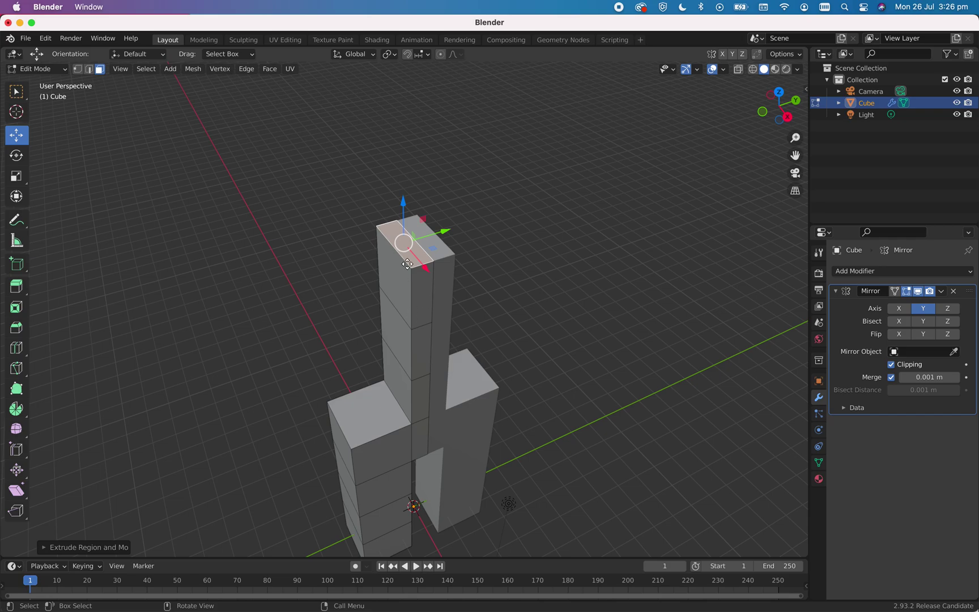
{"action": "key", "text": "e"}
{"action": "key", "text": "ctrl"}
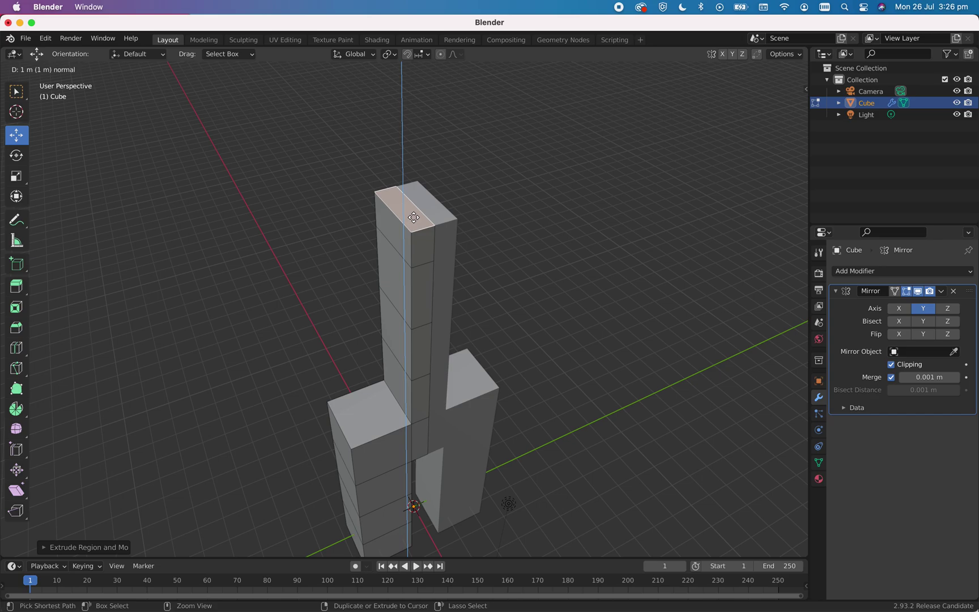
{"action": "left_click", "coordinate": [418, 200]}
{"action": "middle_click_drag", "start_coordinate": [455, 322], "coordinate": [450, 379]}
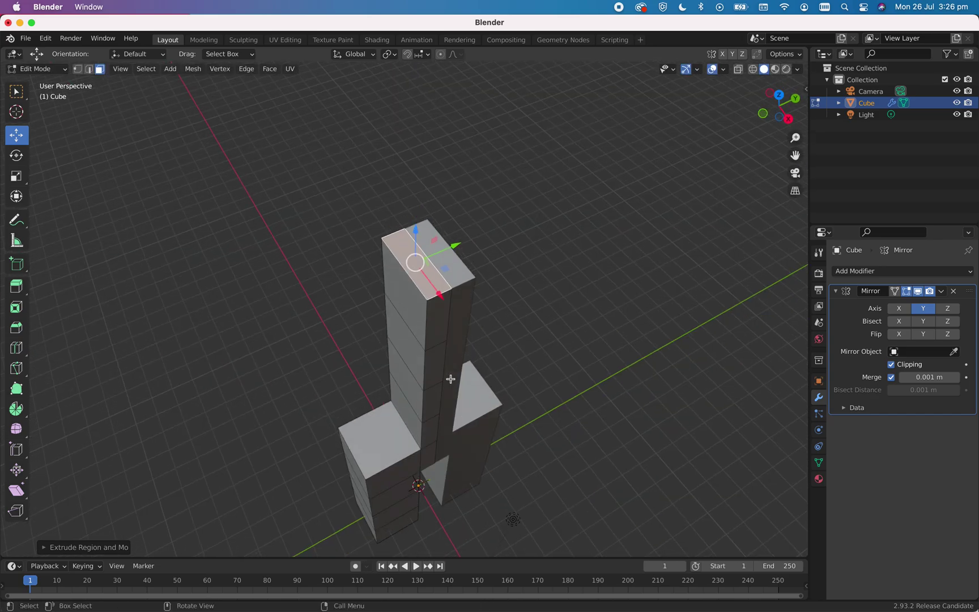
{"action": "key", "text": "e"}
{"action": "key", "text": "ctrl"}
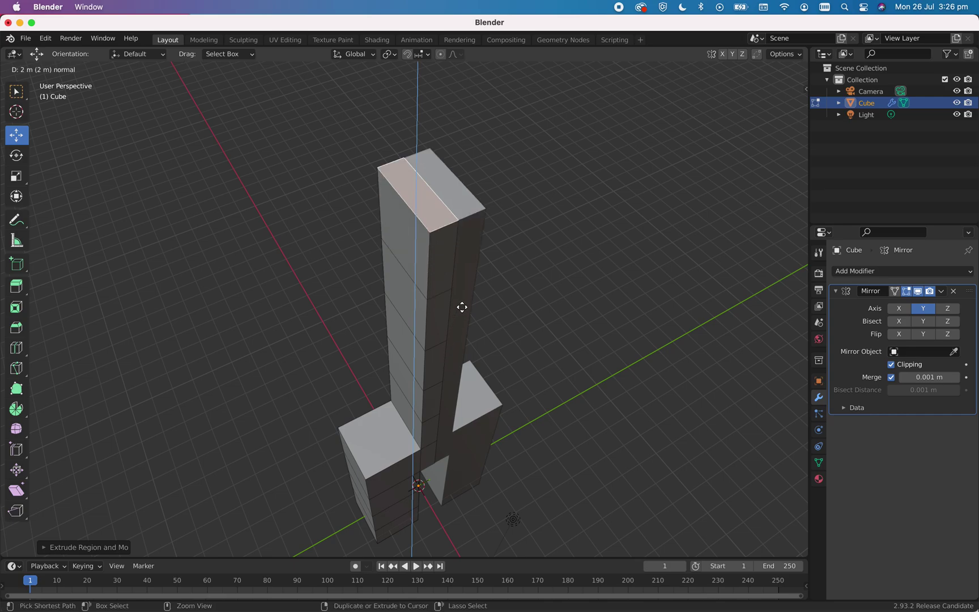
{"action": "left_click", "coordinate": [462, 307]}
Select the outer side face of the column's second segment from the top and extrude it outward along negative Y three times to form an arm.
{"action": "middle_click_drag", "start_coordinate": [479, 465], "coordinate": [500, 452]}
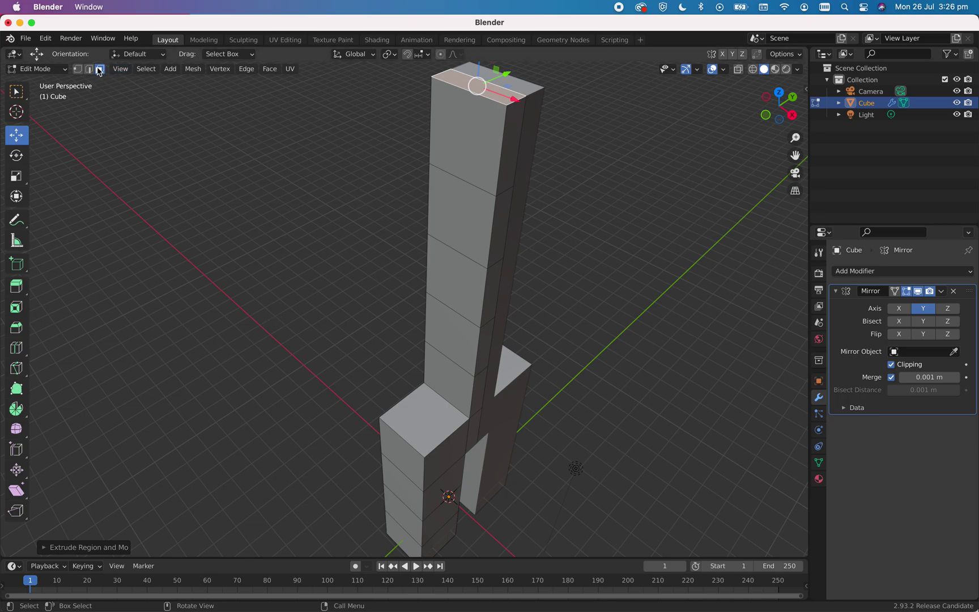
{"action": "left_click", "coordinate": [459, 203]}
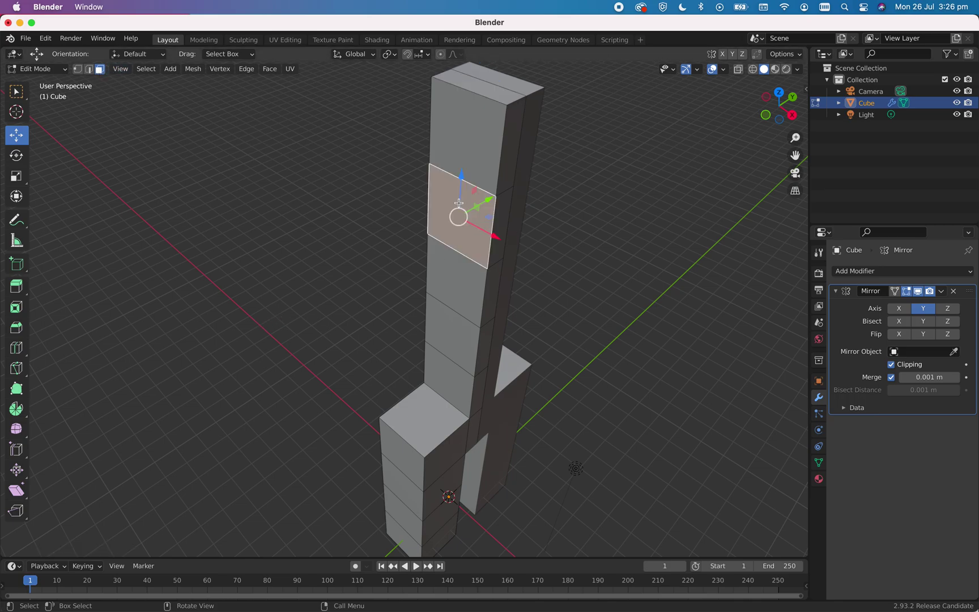
{"action": "key", "text": "e"}
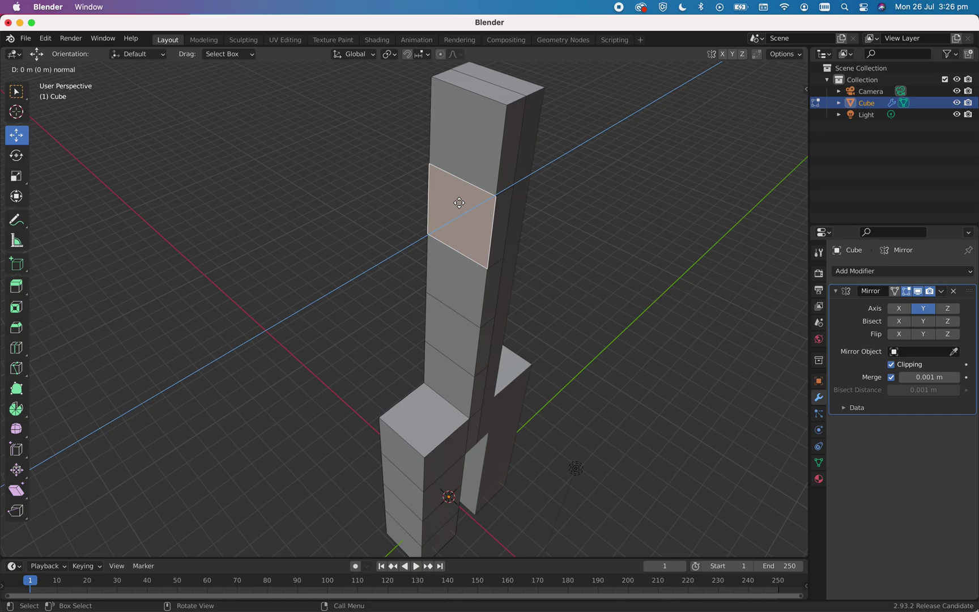
{"action": "left_click", "coordinate": [394, 216]}
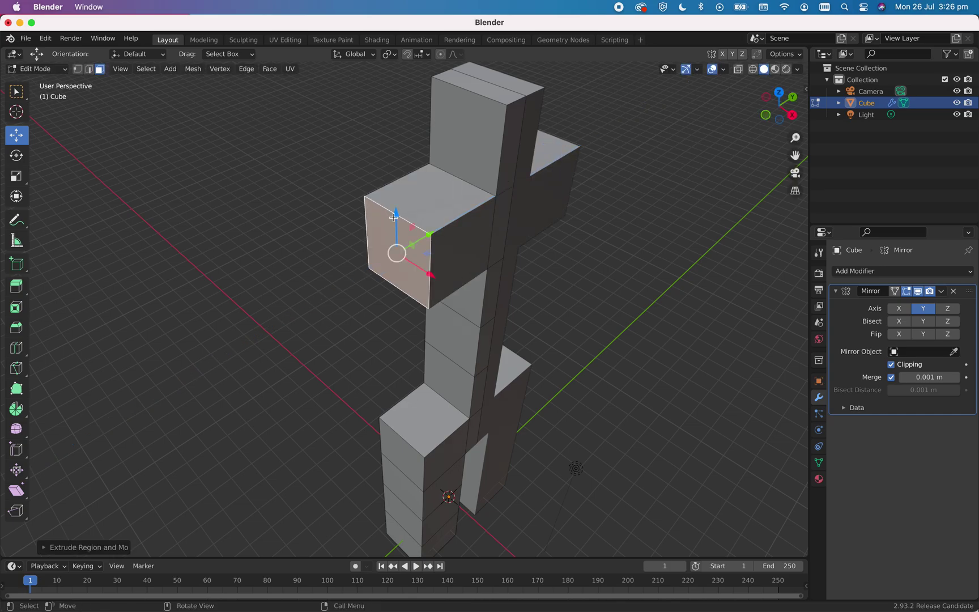
{"action": "key", "text": "e"}
{"action": "left_click", "coordinate": [311, 240]}
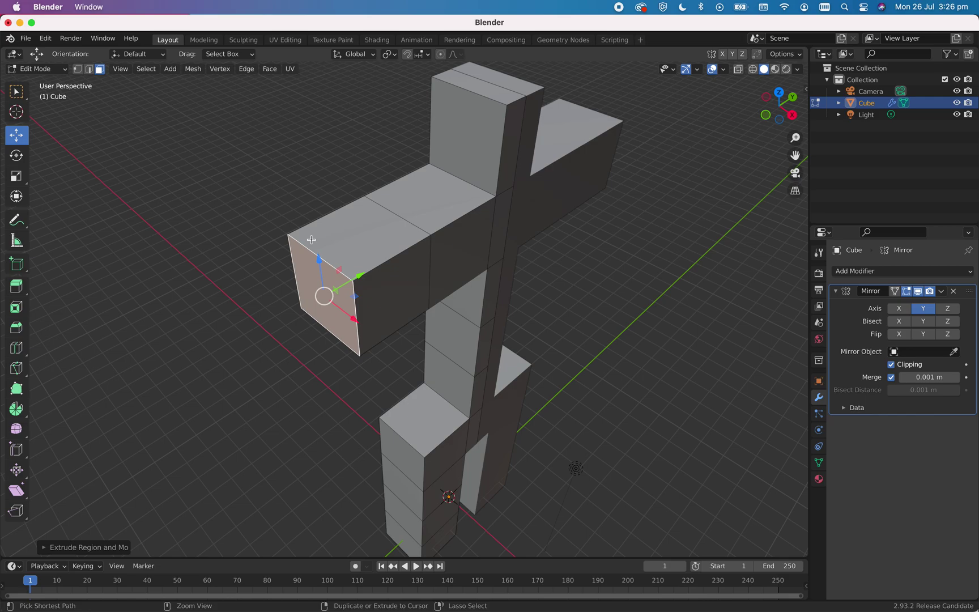
{"action": "key", "text": "e"}
{"action": "left_click", "coordinate": [199, 267]}
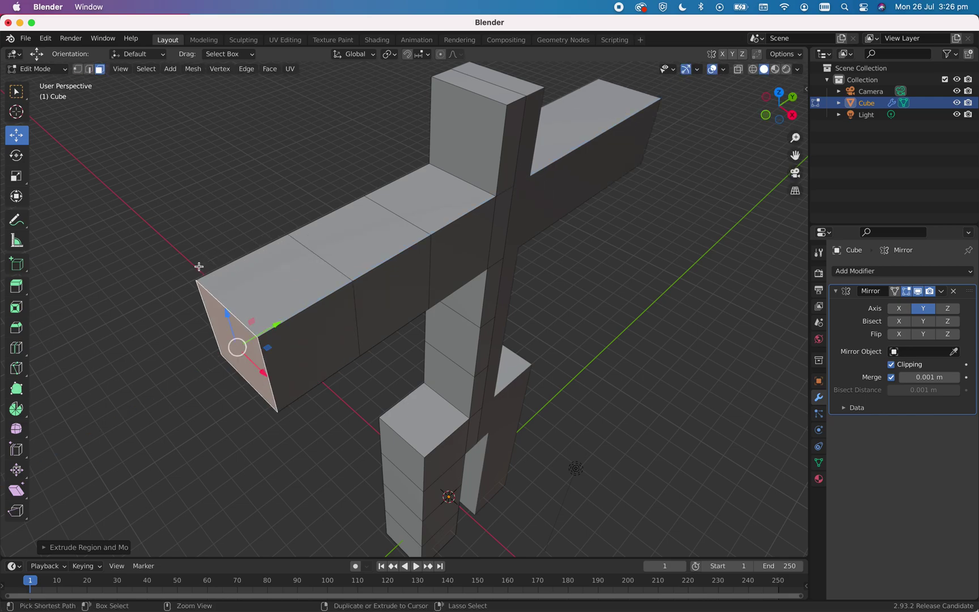
Extrude the arm's end face outward by 1 m for a short segment, and again for an end segment about twice as long.
{"action": "key", "text": "e"}
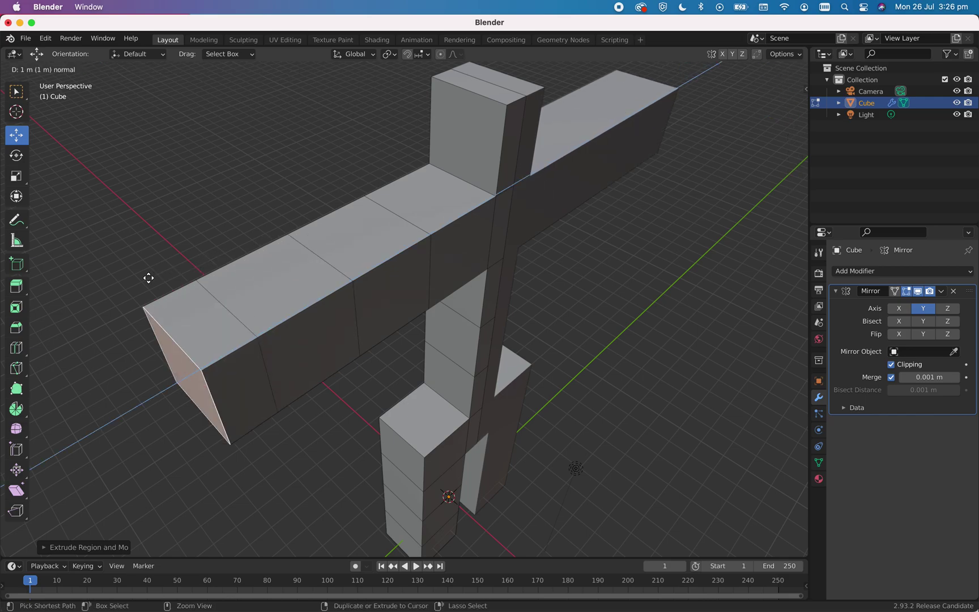
{"action": "left_click", "coordinate": [149, 278]}
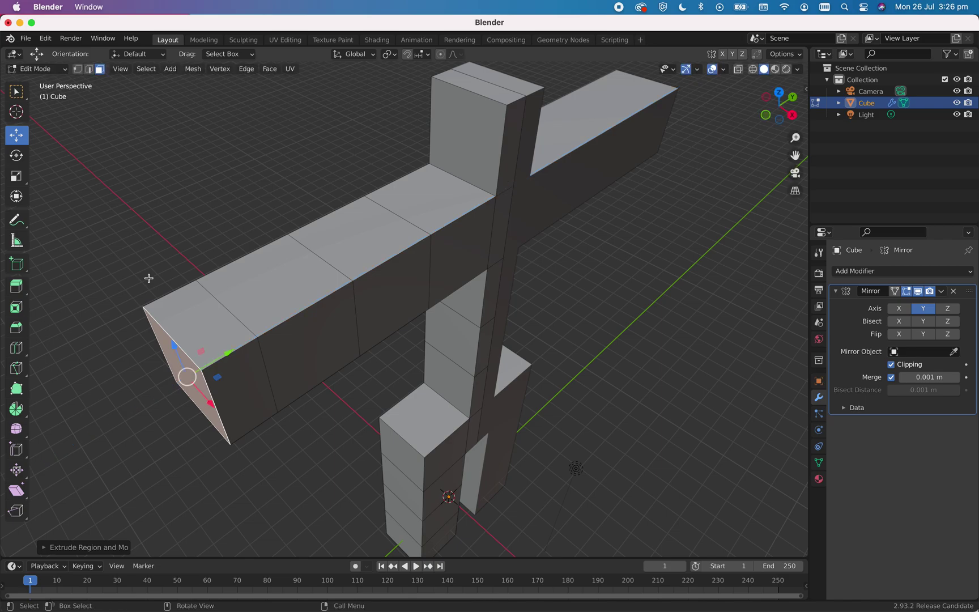
{"action": "key", "text": "e"}
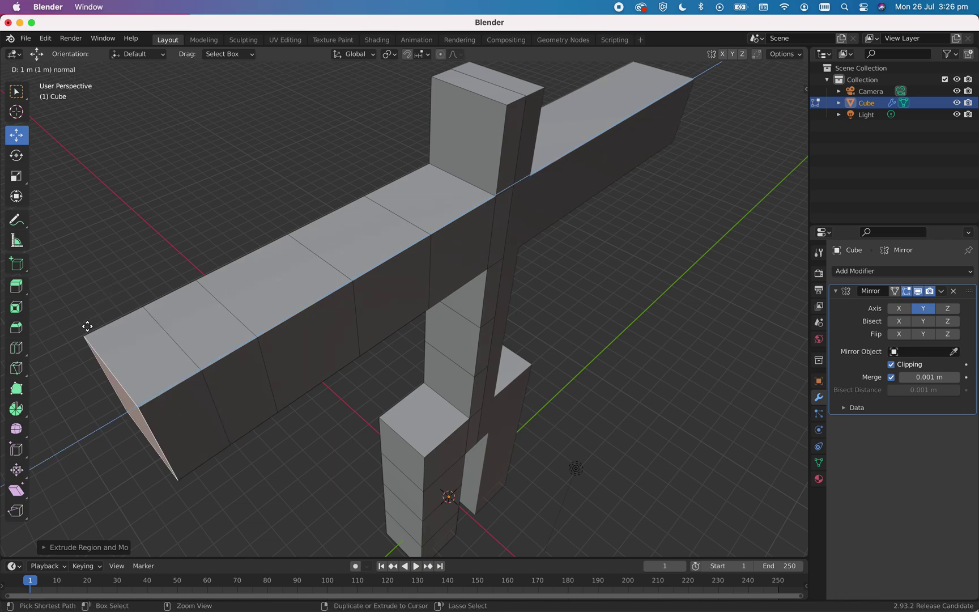
{"action": "left_click", "coordinate": [55, 351]}
Extrude the top face of the arm's short segment upward into a small block.
{"action": "middle_click_drag", "start_coordinate": [243, 374], "coordinate": [221, 275]}
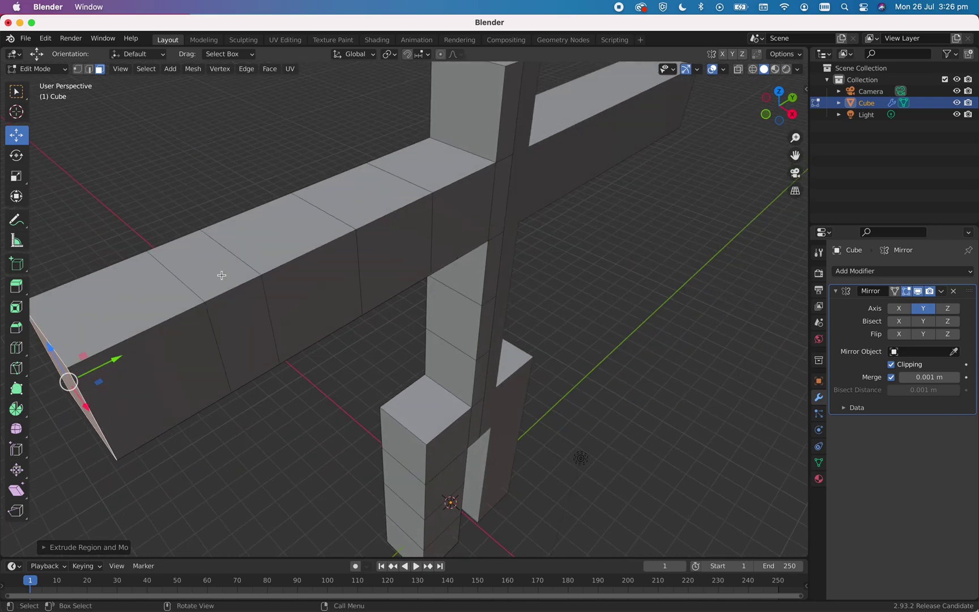
{"action": "left_click", "coordinate": [205, 254]}
{"action": "key", "text": "e"}
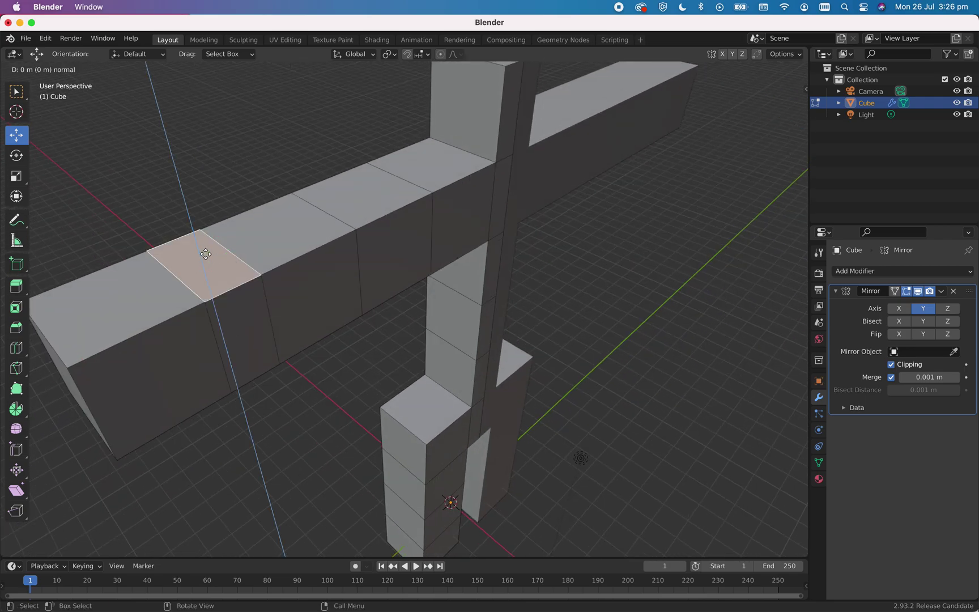
{"action": "left_click", "coordinate": [203, 217]}
Examine the mirrored figure from several angles and distances, including the arms and the column's top.
{"action": "middle_click_drag", "start_coordinate": [349, 343], "coordinate": [269, 320]}
{"action": "scroll", "coordinate": [274, 320], "scroll_direction": "up", "scroll_amount": 5}
{"action": "scroll", "coordinate": [275, 320], "scroll_direction": "down", "scroll_amount": 6}
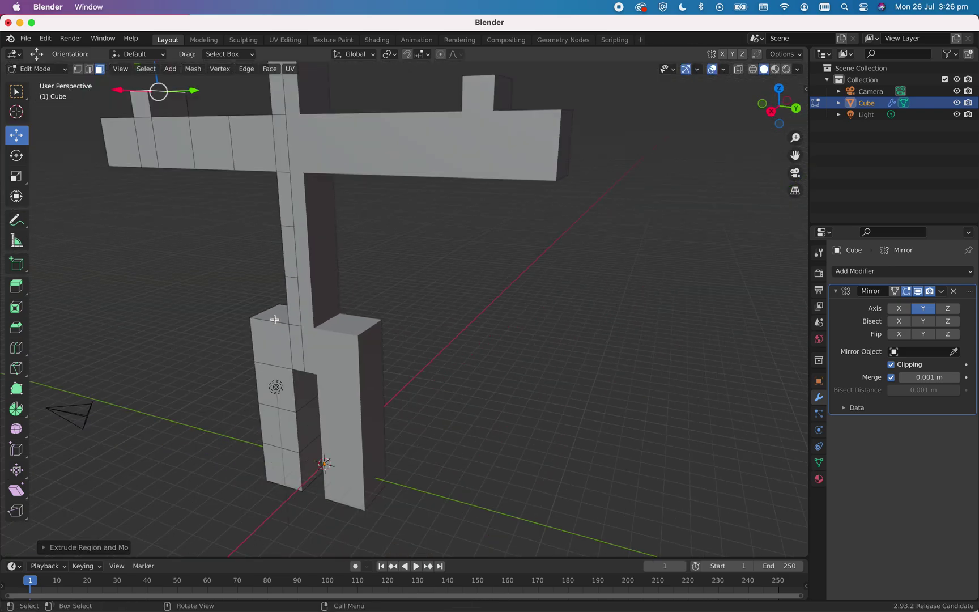
{"action": "middle_click_drag", "start_coordinate": [274, 320], "coordinate": [317, 416]}
{"action": "scroll", "coordinate": [395, 387], "scroll_direction": "up", "scroll_amount": 6}
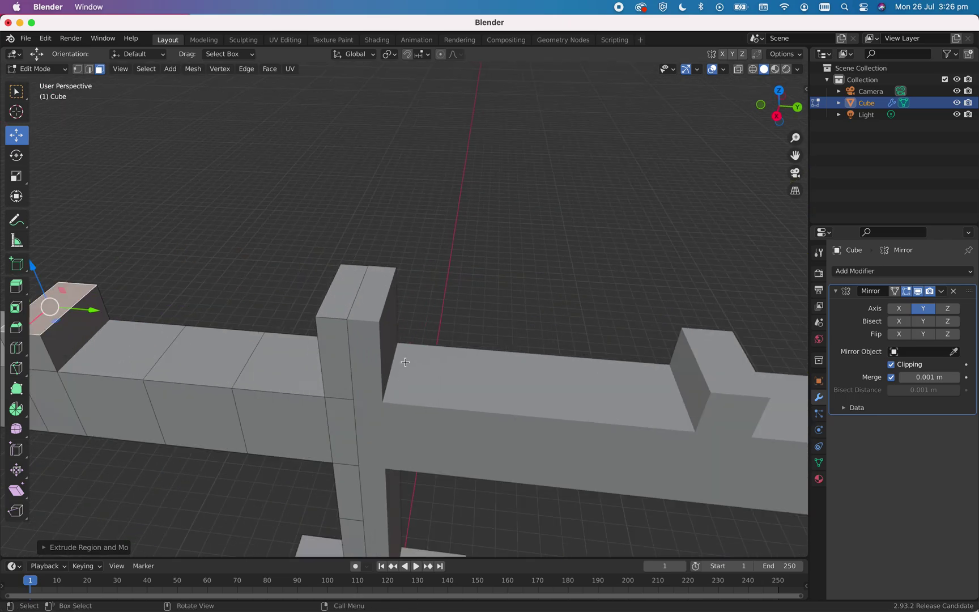
{"action": "scroll", "coordinate": [401, 360], "scroll_direction": "down", "scroll_amount": 5}
{"action": "middle_click_drag", "start_coordinate": [401, 286], "coordinate": [397, 265]}
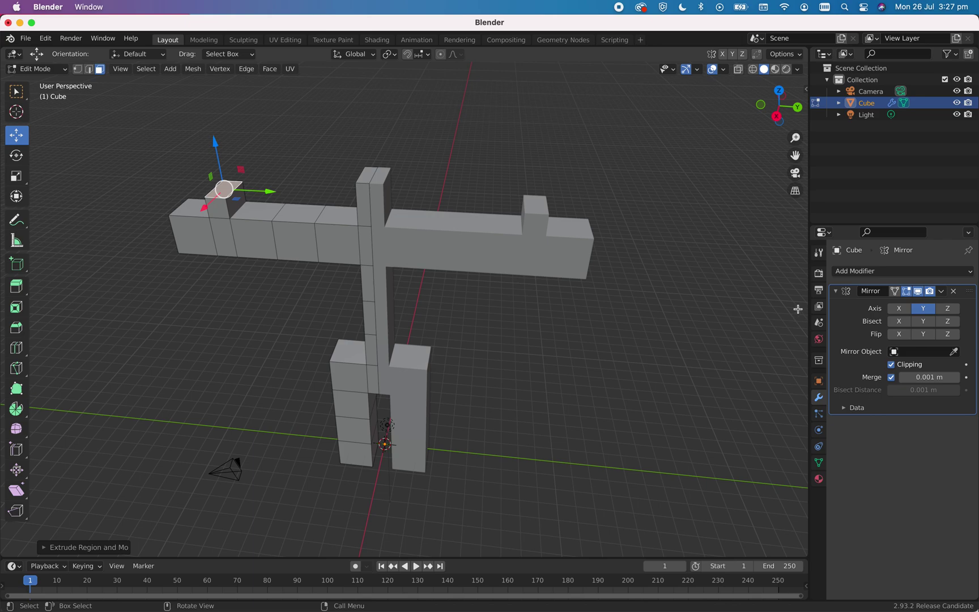
Add a Subdivision Surface modifier to the cube and set its viewport levels to 3.
{"action": "left_click", "coordinate": [859, 272]}
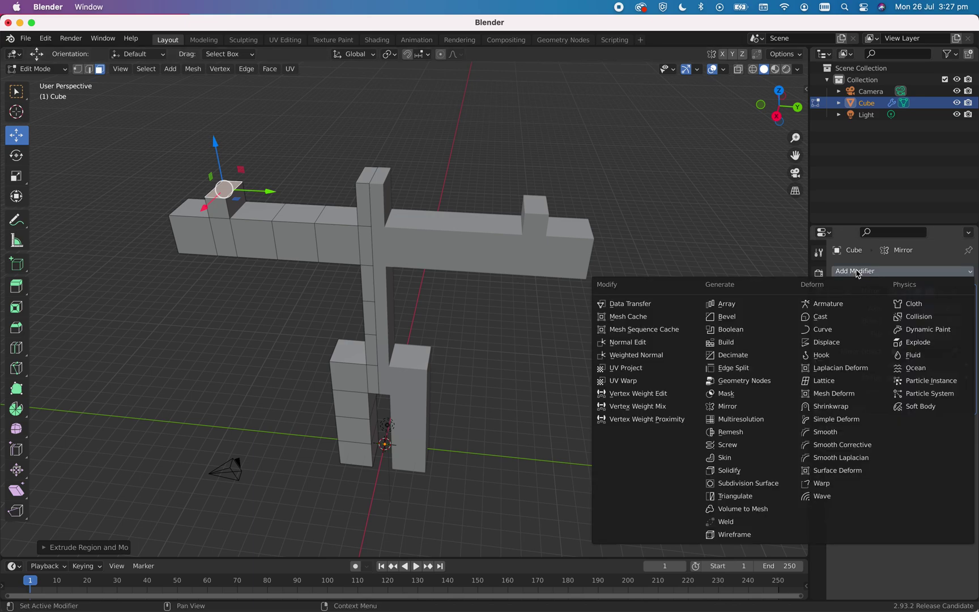
{"action": "left_click", "coordinate": [752, 486]}
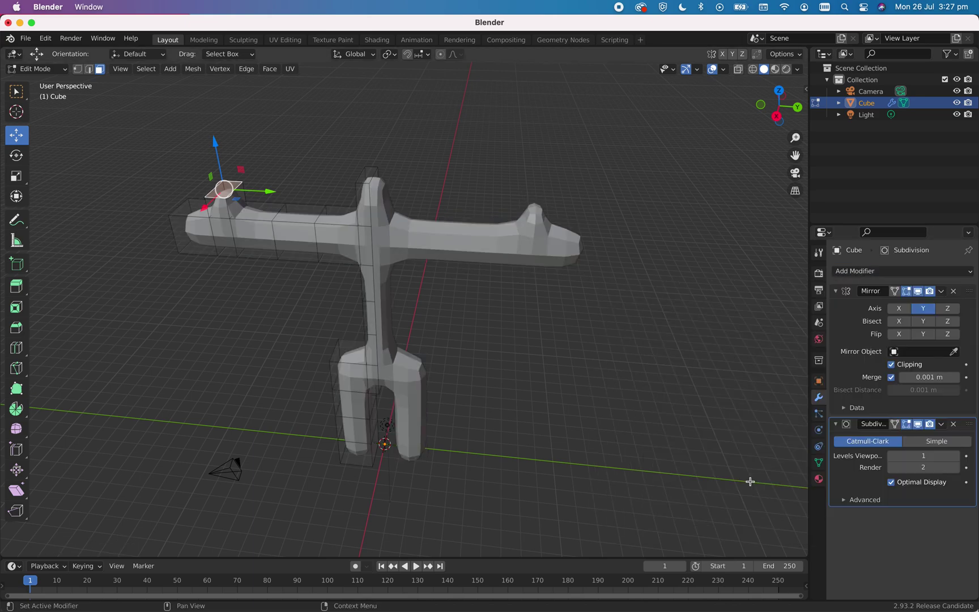
{"action": "left_click", "coordinate": [956, 457]}
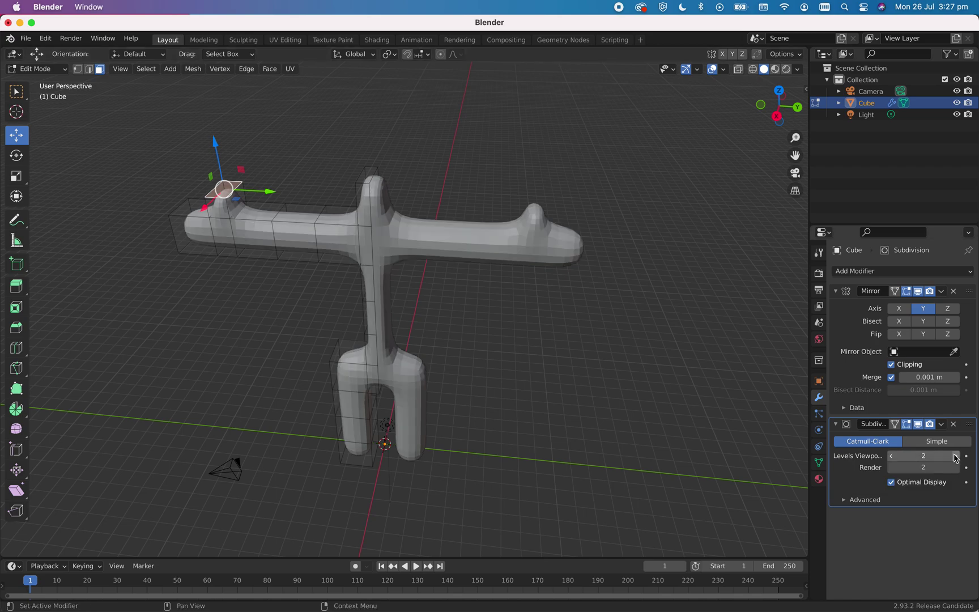
{"action": "left_click", "coordinate": [956, 457]}
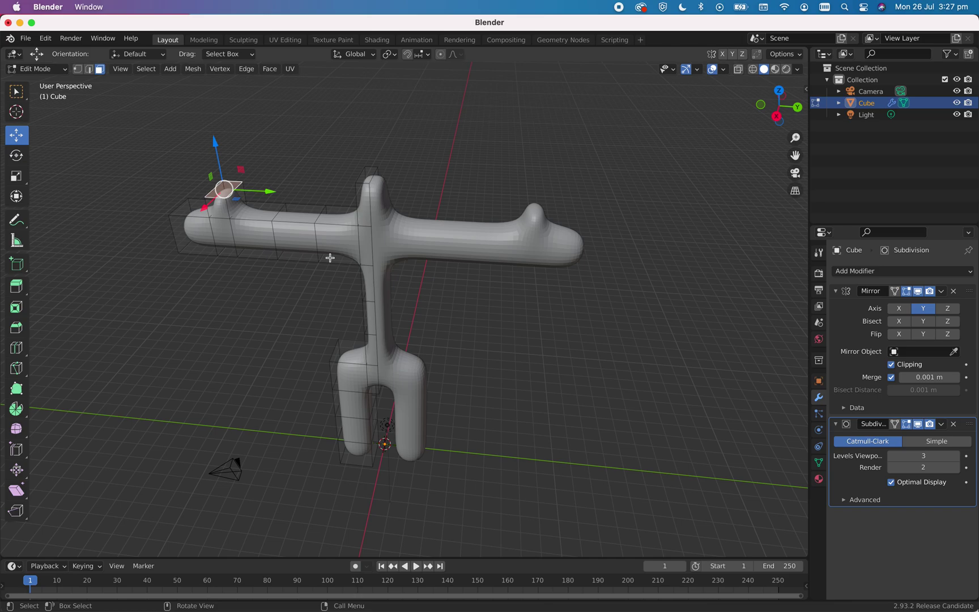
Turn off the Mirror modifier's viewport display and inspect the smoothed half of the figure from another angle.
{"action": "scroll", "coordinate": [331, 261], "scroll_direction": "up", "scroll_amount": 5}
{"action": "scroll", "coordinate": [332, 260], "scroll_direction": "down", "scroll_amount": 3}
{"action": "middle_click_drag", "start_coordinate": [422, 313], "coordinate": [413, 317]}
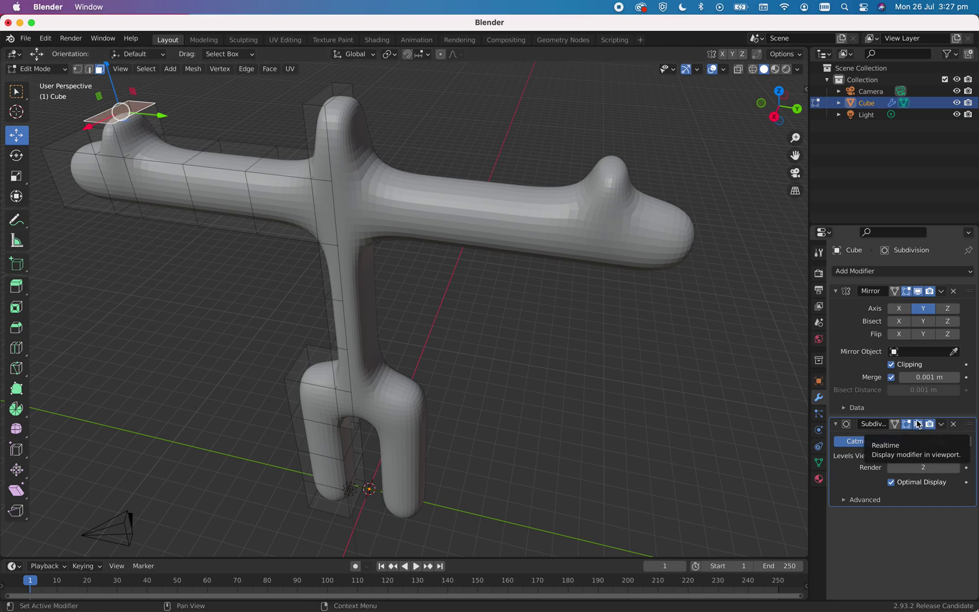
{"action": "left_click", "coordinate": [919, 293]}
{"action": "middle_click_drag", "start_coordinate": [618, 367], "coordinate": [371, 241]}
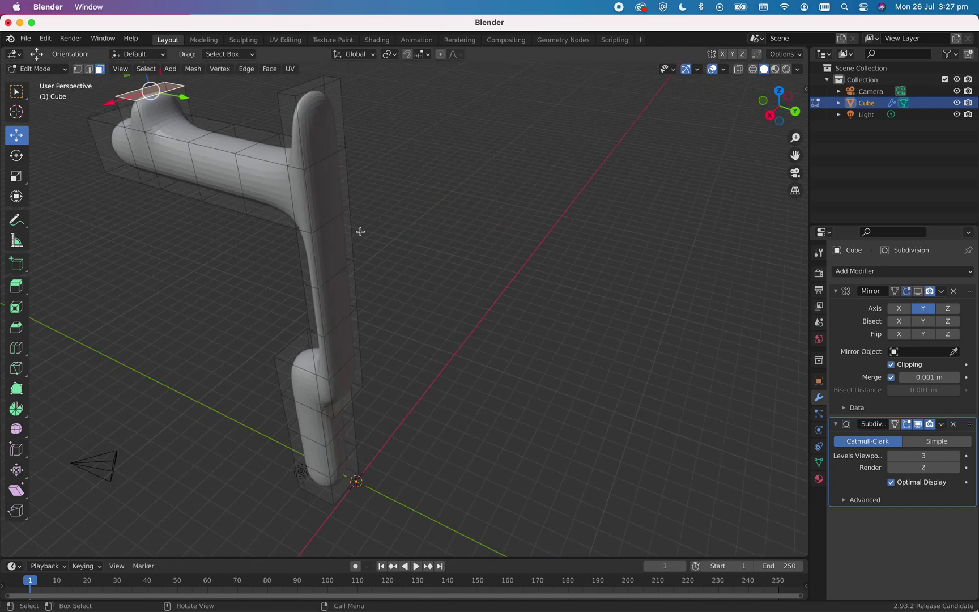
Delete the faces running down the column's inner side along the mirror seam.
{"action": "left_click", "coordinate": [311, 91]}
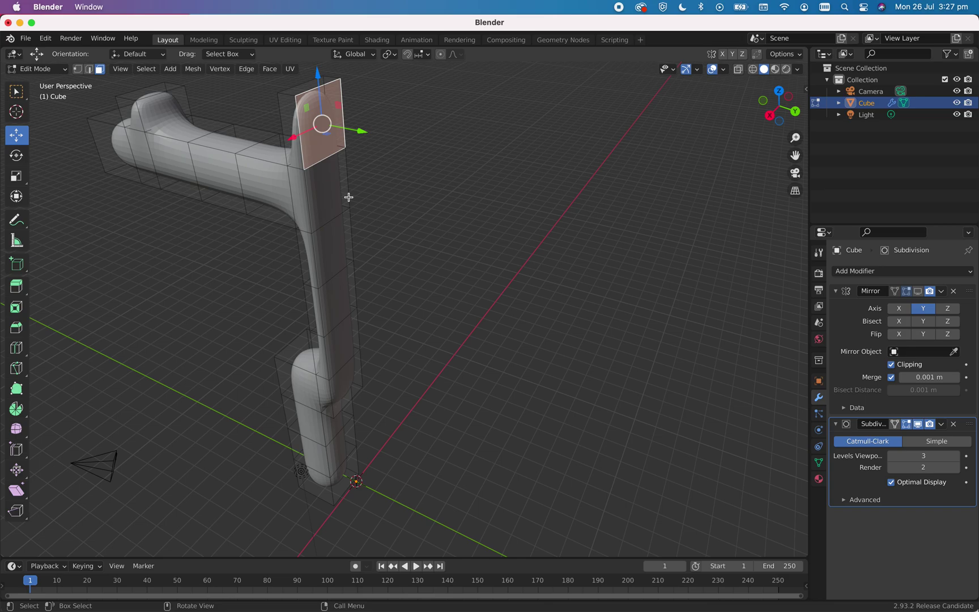
{"action": "left_click", "coordinate": [332, 251], "text": "shift"}
{"action": "left_click", "coordinate": [334, 299], "text": "shift"}
{"action": "left_click", "coordinate": [340, 326], "text": "shift"}
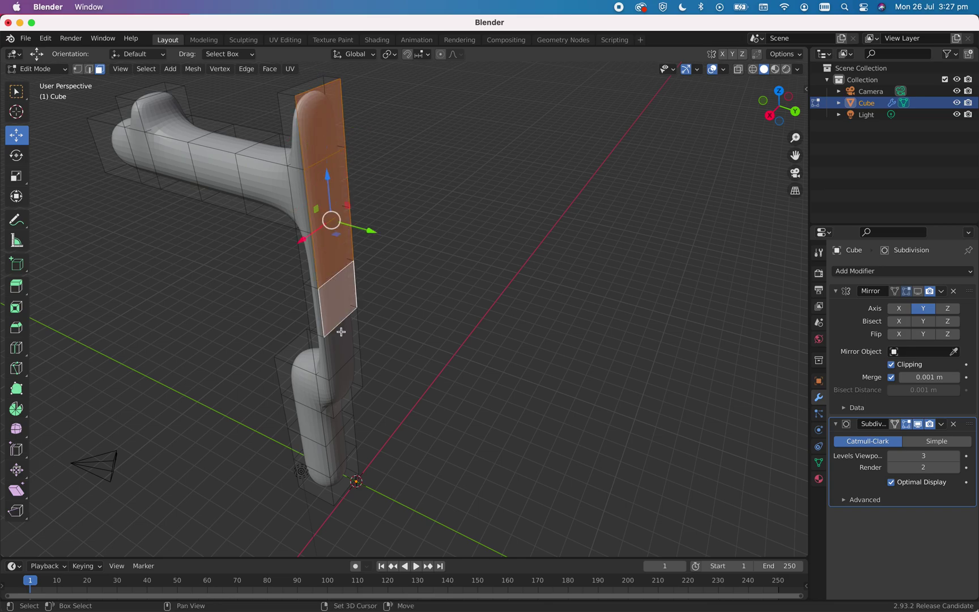
{"action": "left_click", "coordinate": [341, 361], "text": "shift"}
{"action": "left_click", "coordinate": [350, 389], "text": "shift"}
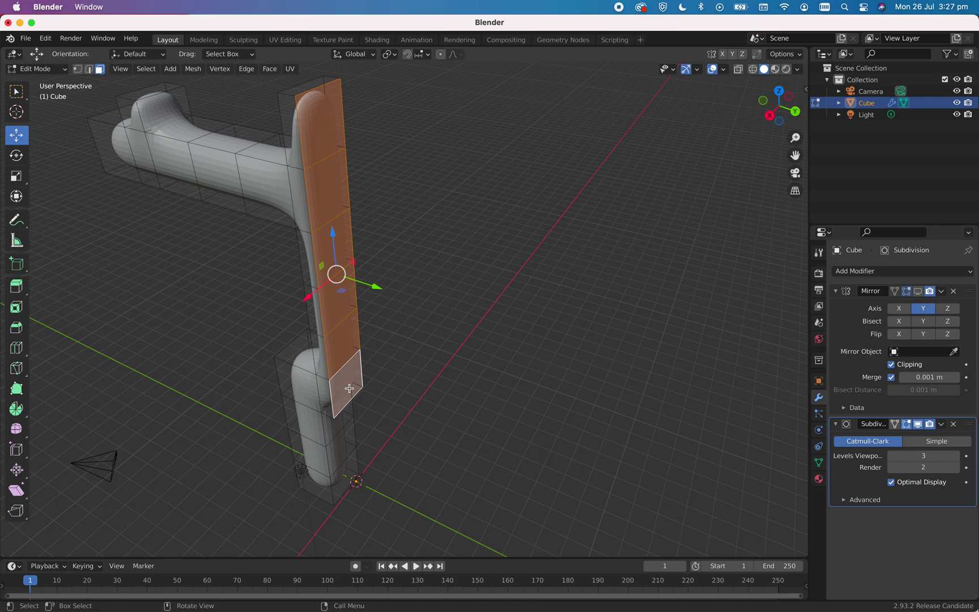
{"action": "key", "text": "x"}
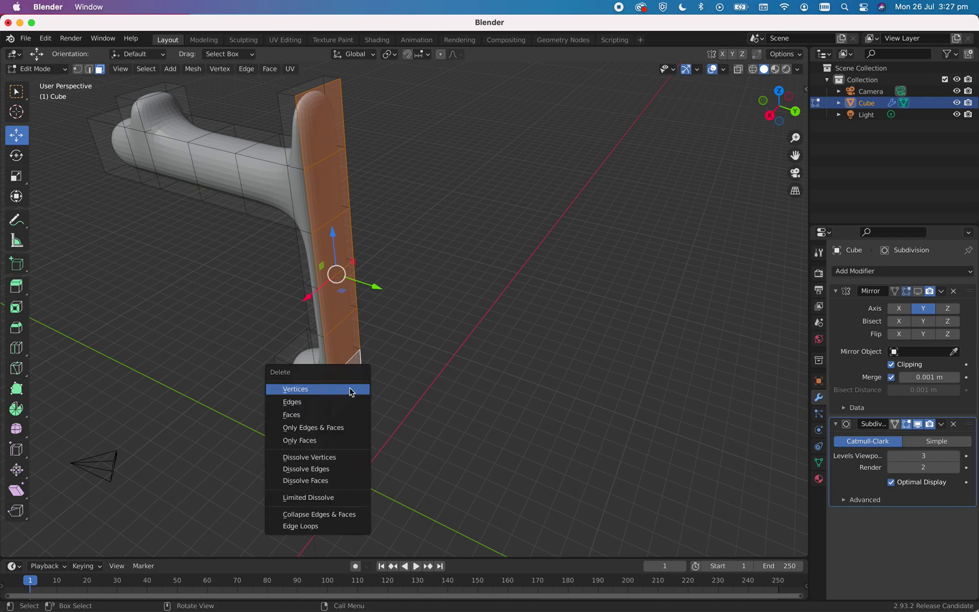
{"action": "left_click", "coordinate": [290, 413]}
Delete the top face of the column to leave its upper end open.
{"action": "middle_click_drag", "start_coordinate": [436, 410], "coordinate": [470, 225]}
{"action": "left_click", "coordinate": [359, 238]}
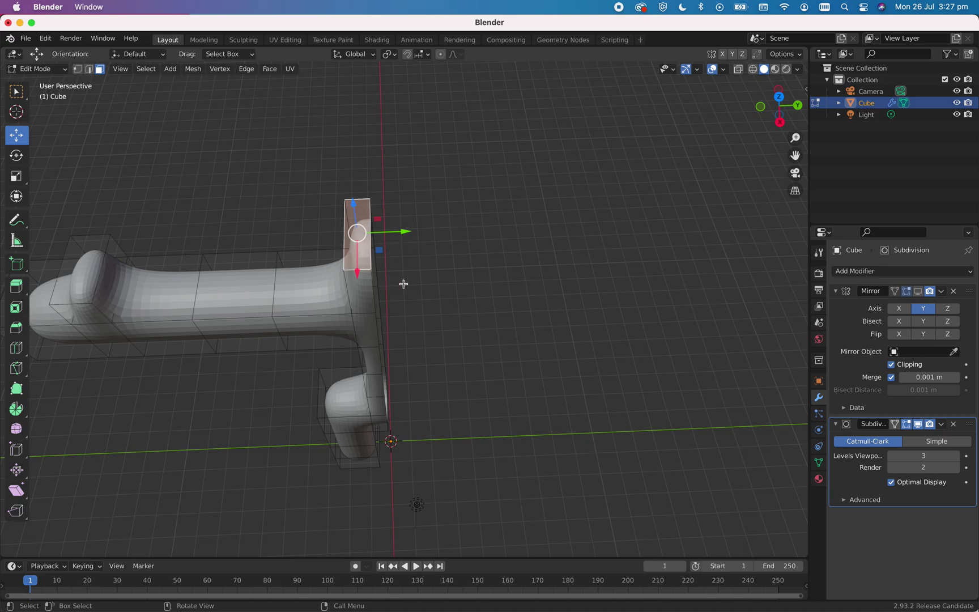
{"action": "key", "text": "x"}
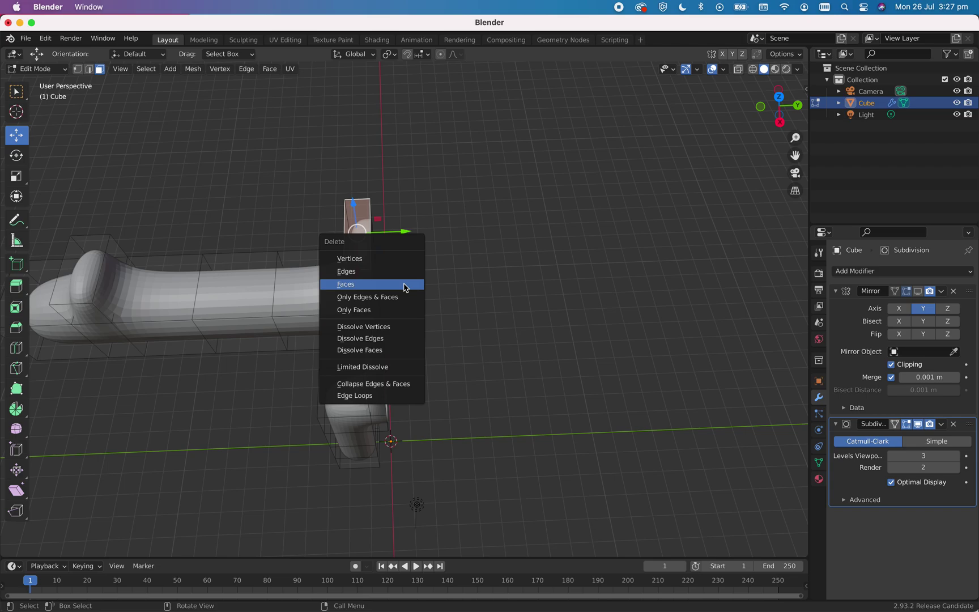
{"action": "left_click", "coordinate": [406, 288]}
Turn the Mirror modifier's viewport display back on and inspect the joined figure.
{"action": "middle_click_drag", "start_coordinate": [418, 307], "coordinate": [398, 270]}
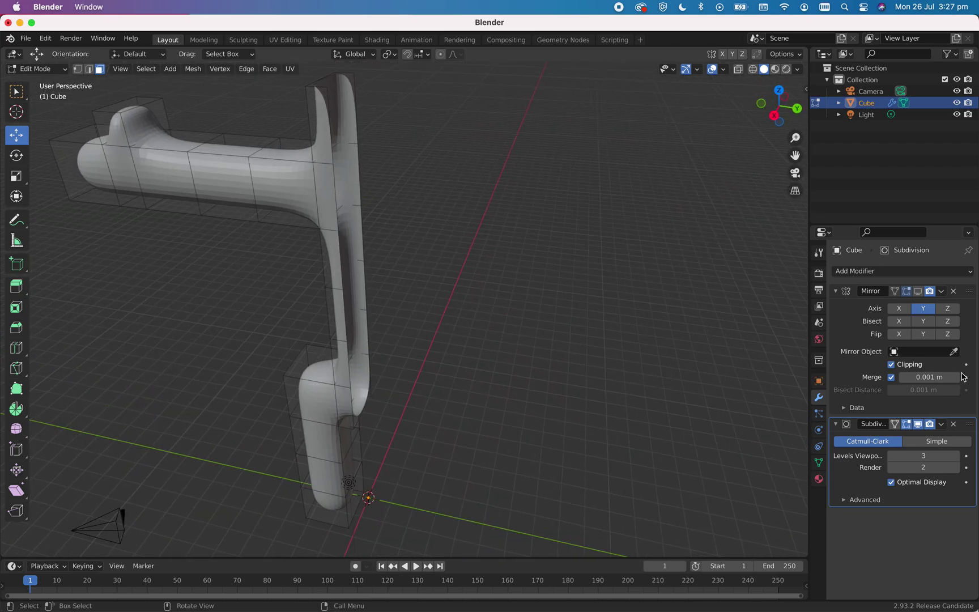
{"action": "left_click", "coordinate": [919, 293]}
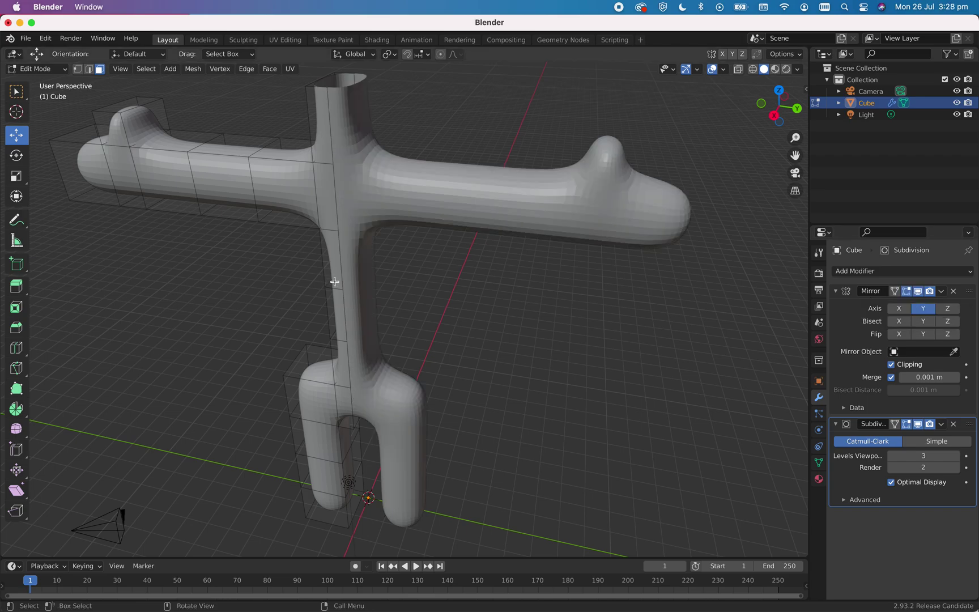
{"action": "scroll", "coordinate": [393, 288], "scroll_direction": "up", "scroll_amount": 4}
{"action": "scroll", "coordinate": [395, 290], "scroll_direction": "down", "scroll_amount": 5}
{"action": "middle_click_drag", "start_coordinate": [368, 327], "coordinate": [371, 291]}
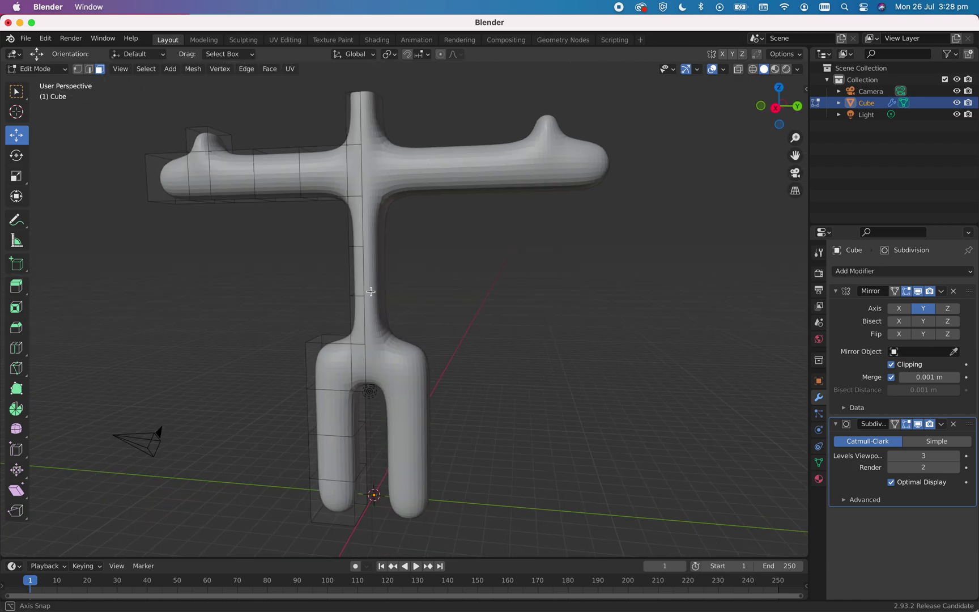
Extrude the front face of the leg's lowest segment forward by about 2 m to form a foot.
{"action": "middle_click_drag", "start_coordinate": [383, 280], "coordinate": [404, 385]}
{"action": "left_click", "coordinate": [436, 378]}
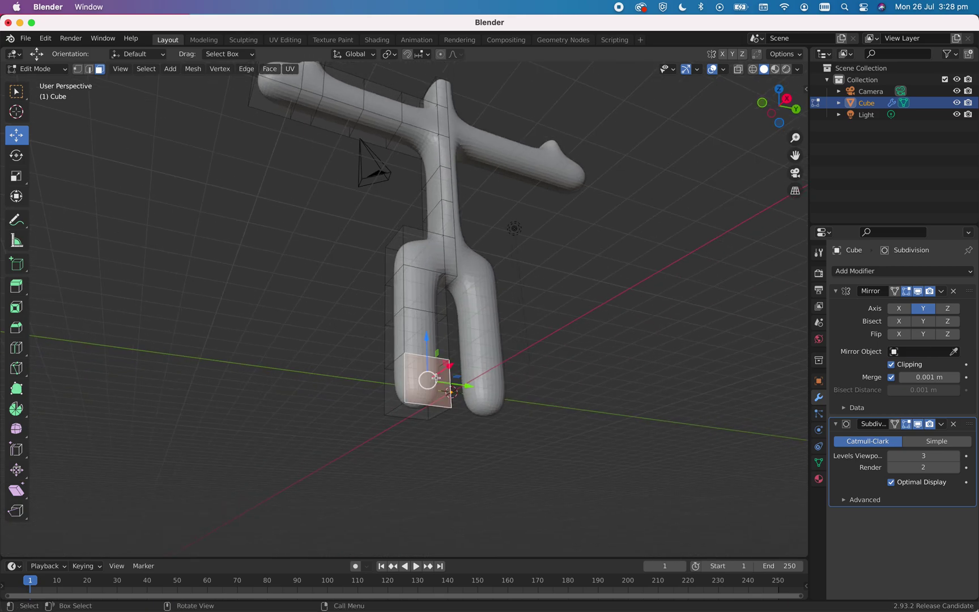
{"action": "key", "text": "e"}
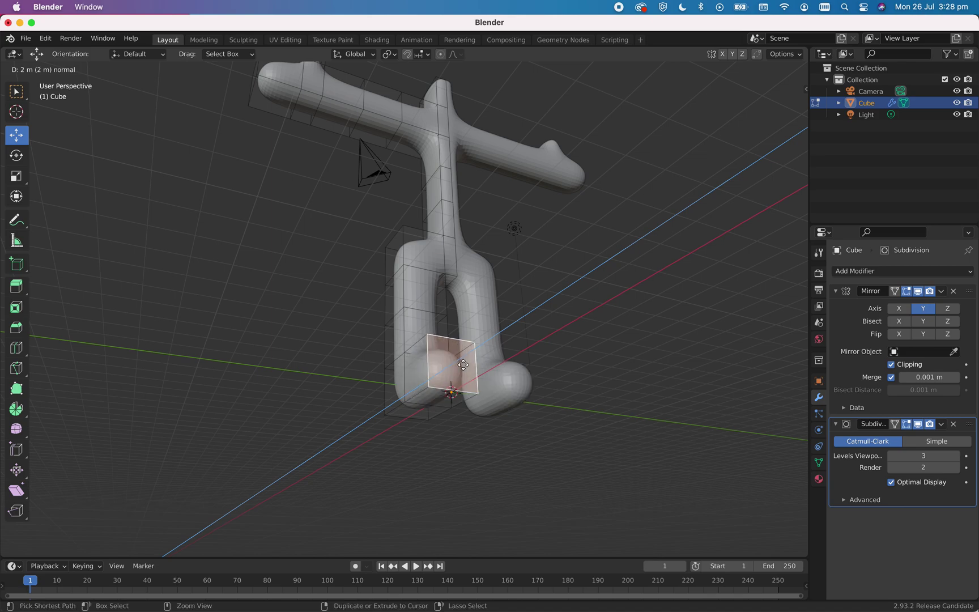
{"action": "left_click", "coordinate": [465, 364]}
Select the two underside faces of the foot and move them upward along Z to make the foot thinner.
{"action": "middle_click_drag", "start_coordinate": [365, 376], "coordinate": [446, 407]}
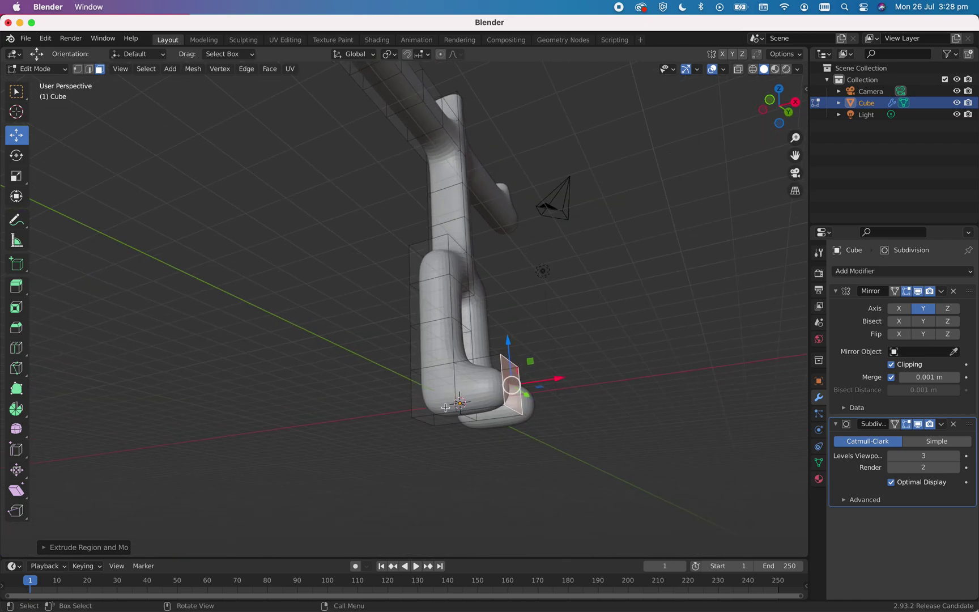
{"action": "left_click", "coordinate": [491, 416]}
{"action": "left_click", "coordinate": [444, 421]}
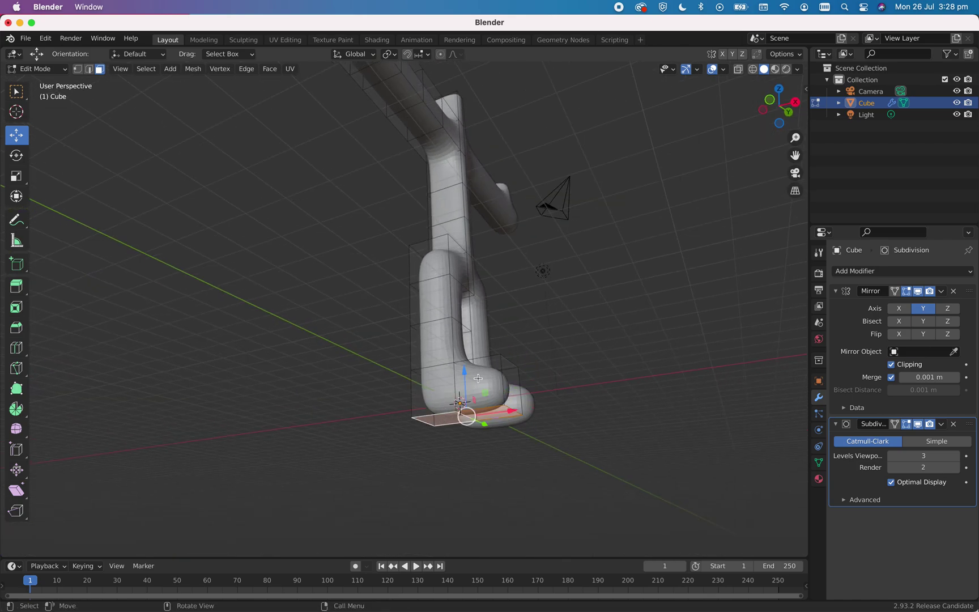
{"action": "left_click_drag", "start_coordinate": [468, 372], "coordinate": [463, 350]}
Extrude the foot's underside faces slightly along Z to form a thin sole and flatten the foot's base.
{"action": "middle_click_drag", "start_coordinate": [463, 350], "coordinate": [487, 452]}
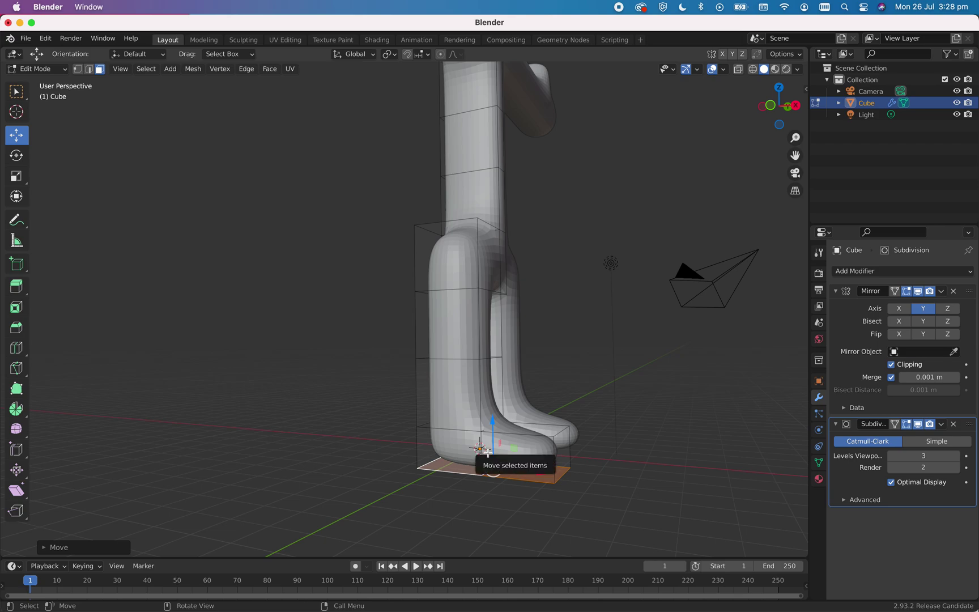
{"action": "left_click_drag", "start_coordinate": [488, 452], "coordinate": [483, 451]}
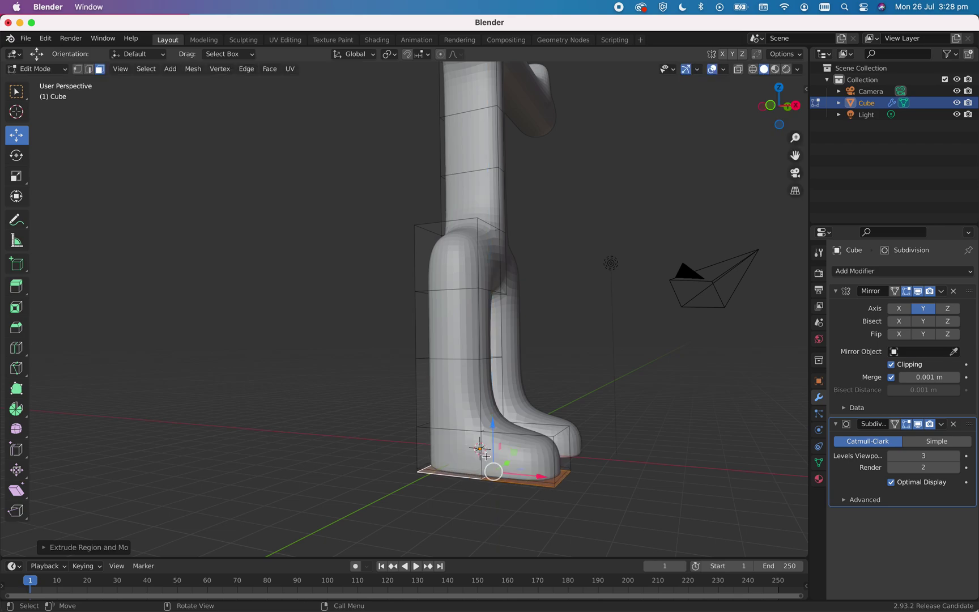
{"action": "middle_click_drag", "start_coordinate": [483, 452], "coordinate": [415, 512]}
{"action": "scroll", "coordinate": [502, 487], "scroll_direction": "up", "scroll_amount": 5}
{"action": "scroll", "coordinate": [501, 486], "scroll_direction": "down", "scroll_amount": 5}
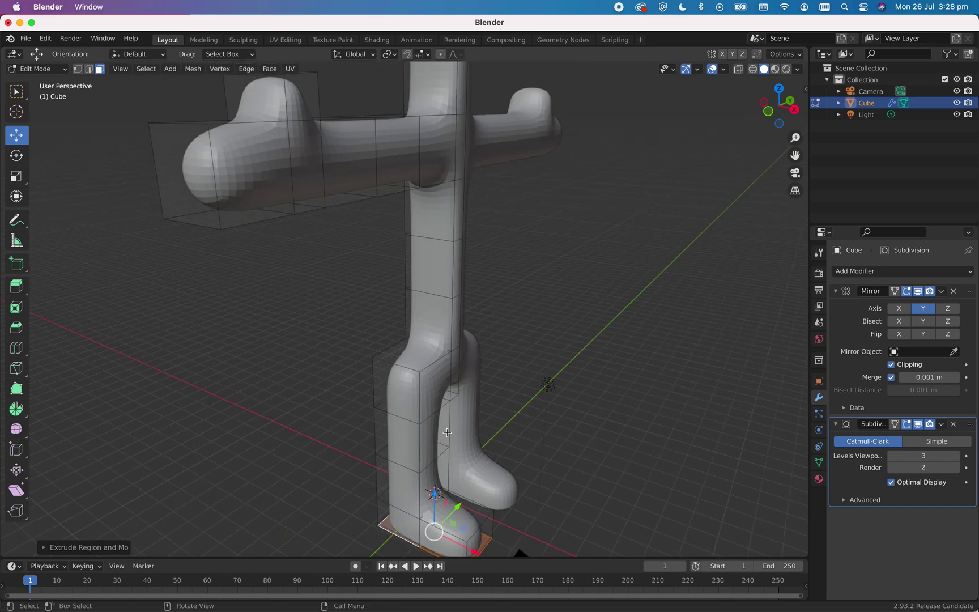
Widen the torso by moving its three outer side faces between arm and leg outward along Y.
{"action": "middle_click_drag", "start_coordinate": [358, 229], "coordinate": [399, 348]}
{"action": "left_click", "coordinate": [403, 343]}
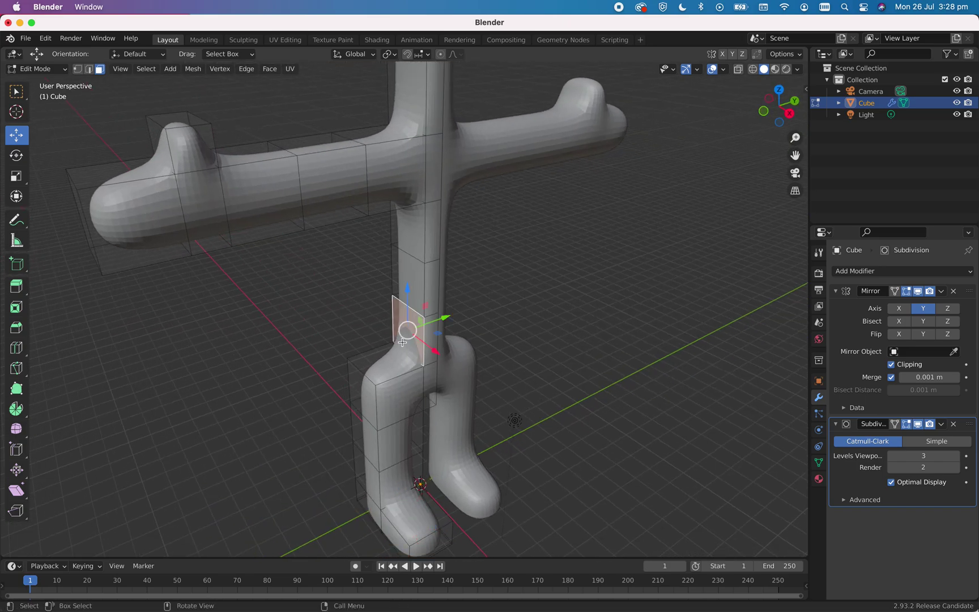
{"action": "left_click", "coordinate": [403, 269], "text": "shift"}
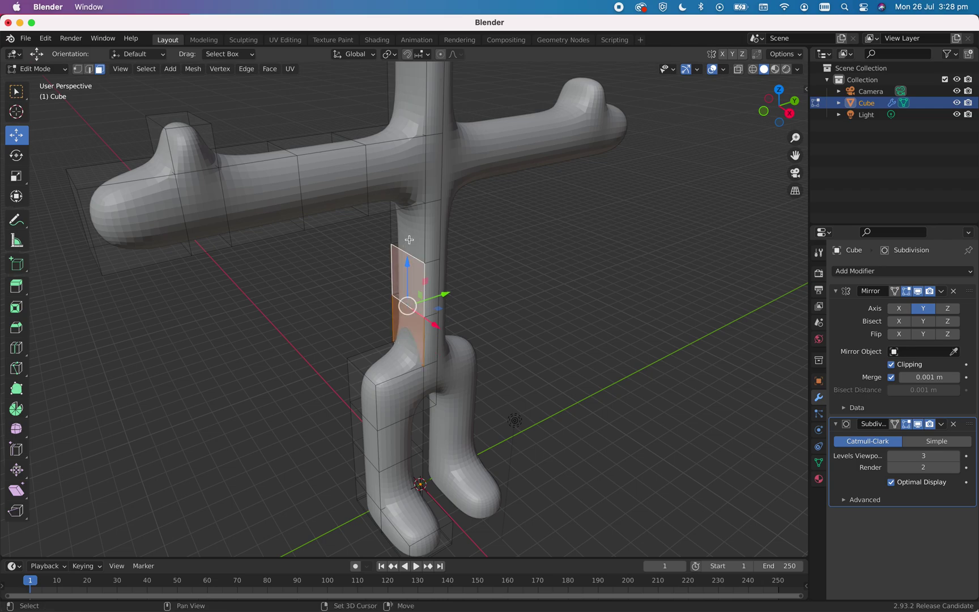
{"action": "left_click", "coordinate": [409, 224], "text": "shift"}
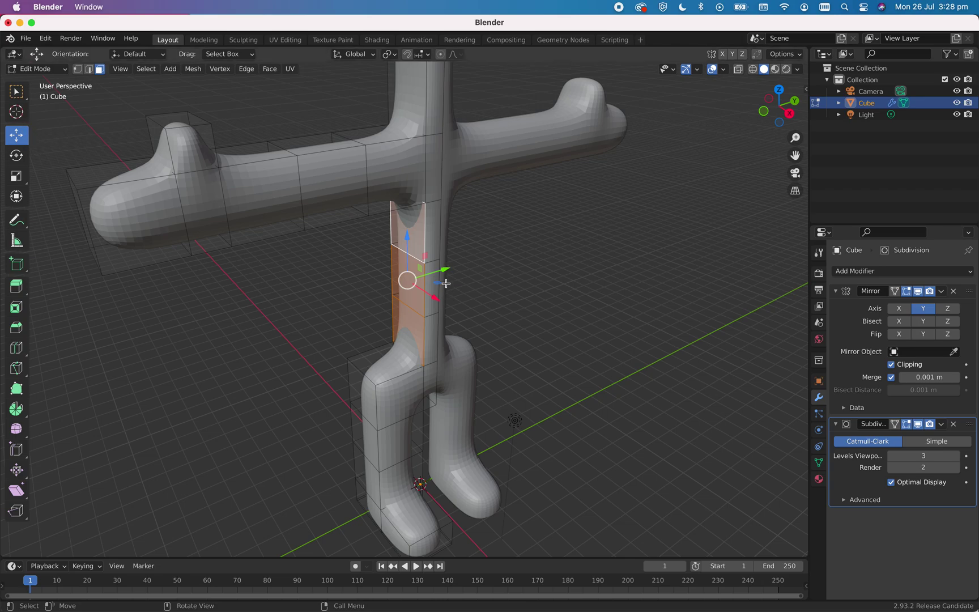
{"action": "left_click_drag", "start_coordinate": [448, 272], "coordinate": [414, 284]}
Switch to edge selection and lower the outer top edge of the hip along Z to slope the hip.
{"action": "middle_click_drag", "start_coordinate": [413, 284], "coordinate": [438, 353]}
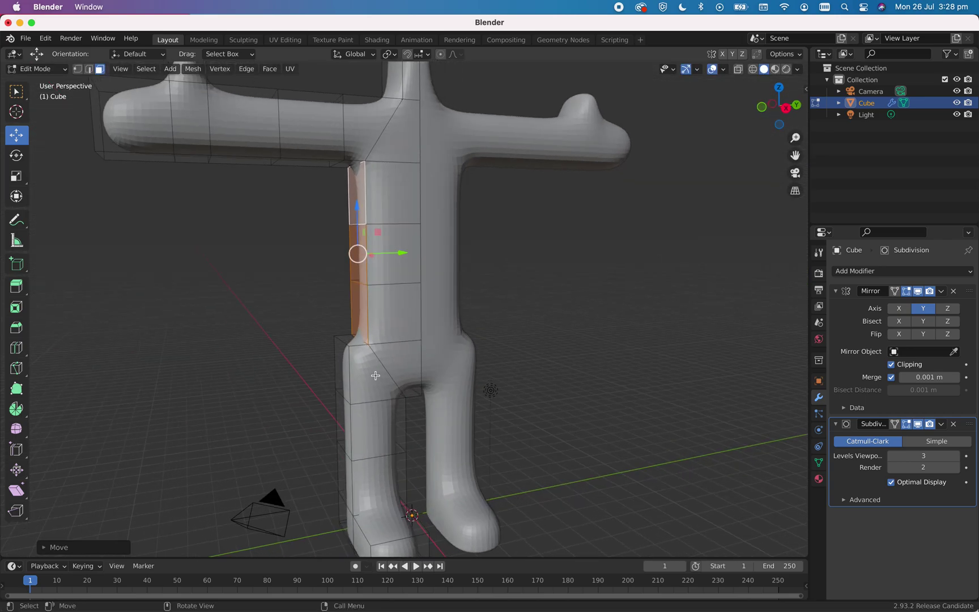
{"action": "left_click", "coordinate": [359, 341]}
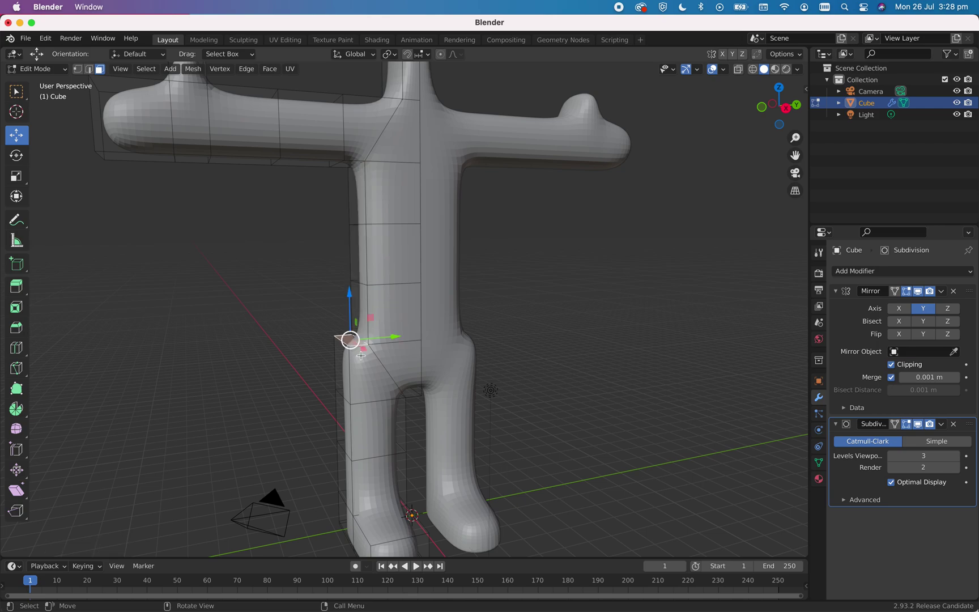
{"action": "left_click", "coordinate": [342, 342]}
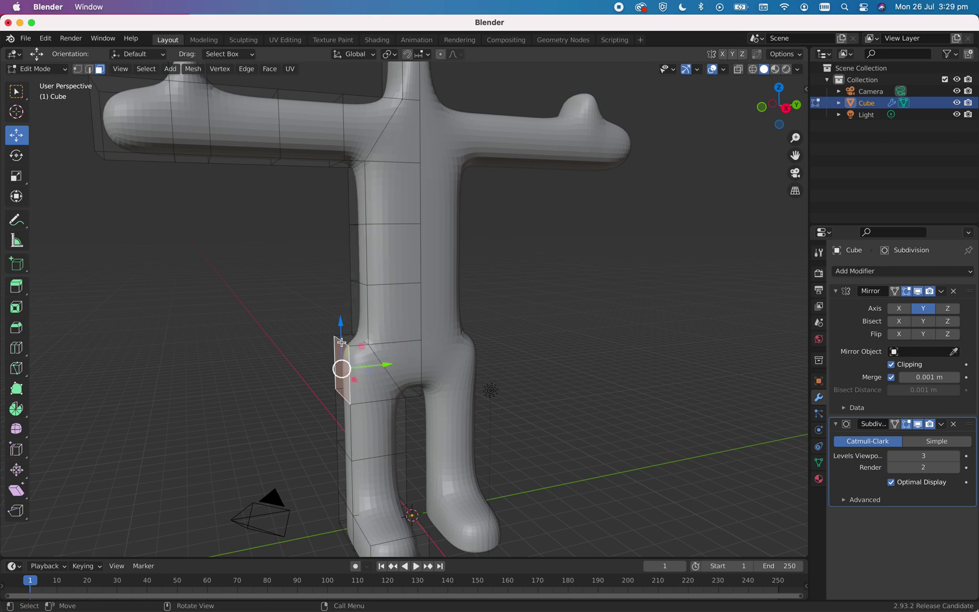
{"action": "left_click", "coordinate": [91, 72]}
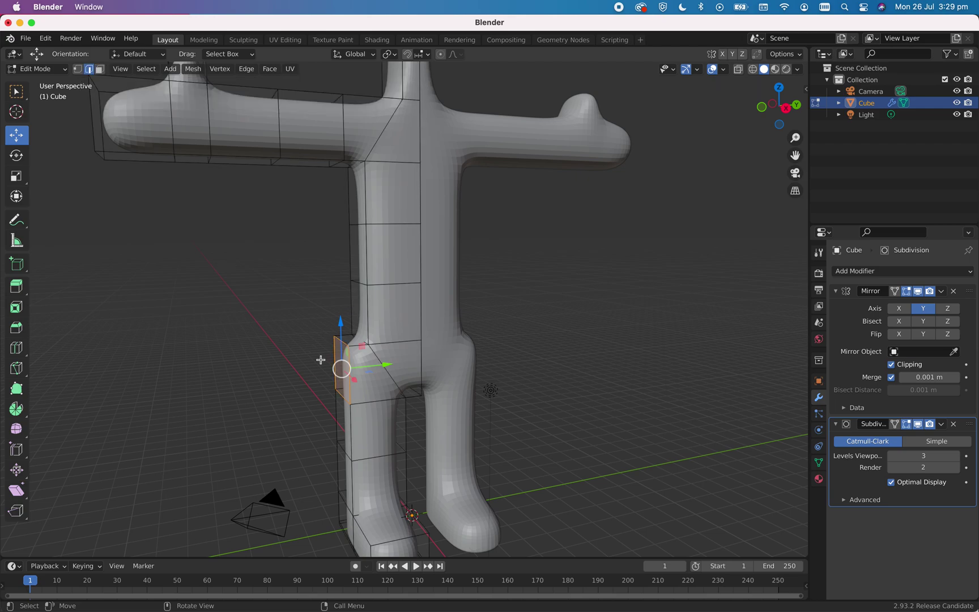
{"action": "left_click", "coordinate": [413, 342]}
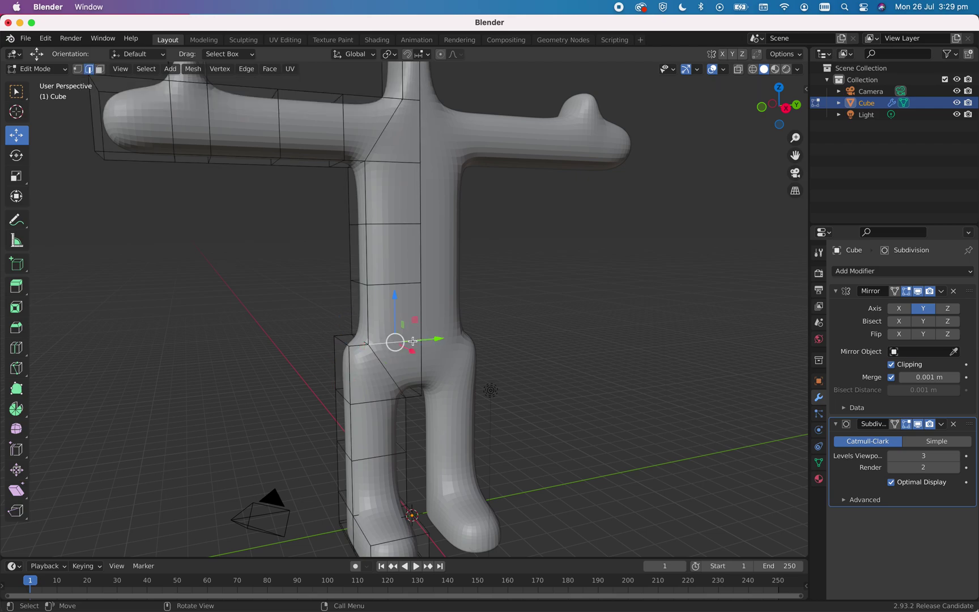
{"action": "left_click", "coordinate": [343, 348]}
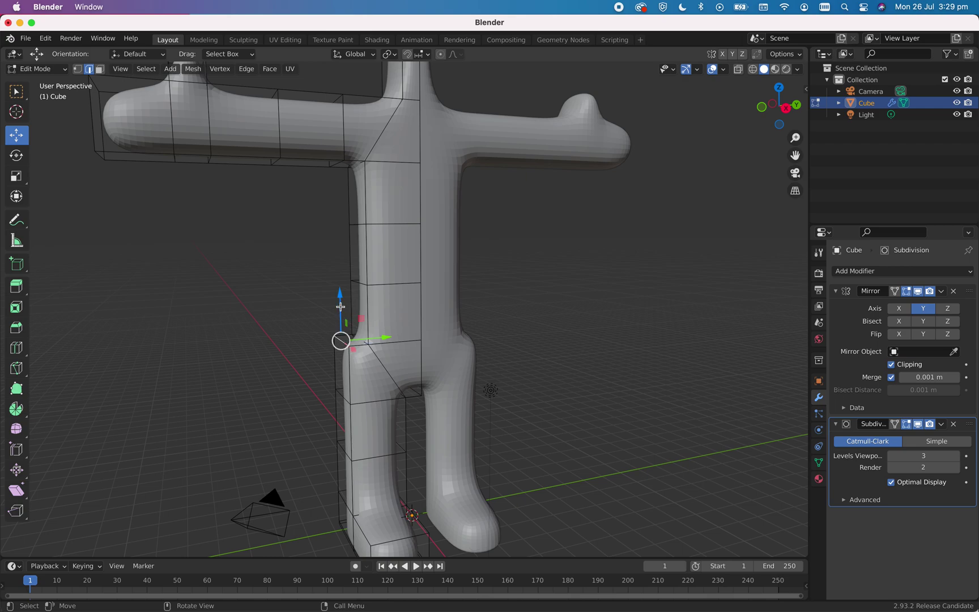
{"action": "left_click_drag", "start_coordinate": [340, 298], "coordinate": [339, 327]}
Move the edge where the torso's side meets the hip slightly outward along Y.
{"action": "left_click", "coordinate": [368, 344]}
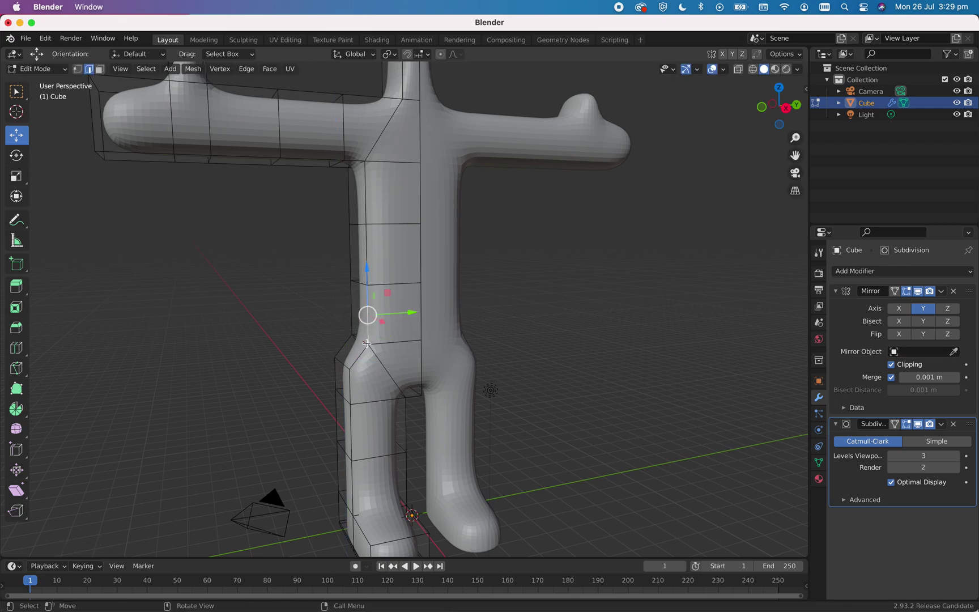
{"action": "left_click", "coordinate": [362, 341]}
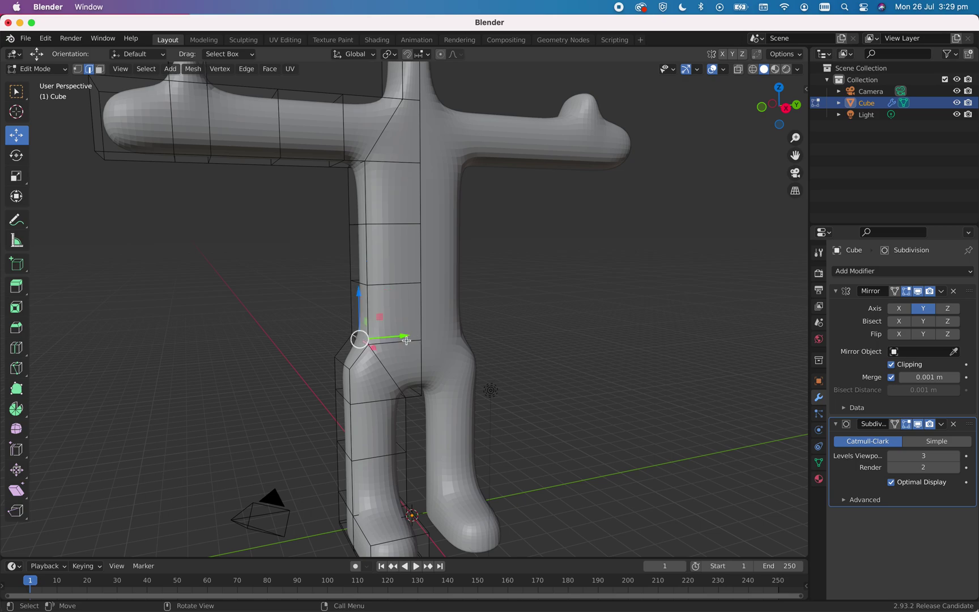
{"action": "left_click_drag", "start_coordinate": [406, 339], "coordinate": [397, 338]}
Select the underarm edges where the arm meets the torso and move them outward along Y to broaden the upper chest.
{"action": "scroll", "coordinate": [360, 169], "scroll_direction": "down", "scroll_amount": 3}
{"action": "scroll", "coordinate": [361, 169], "scroll_direction": "up", "scroll_amount": 5}
{"action": "middle_click_drag", "start_coordinate": [361, 170], "coordinate": [381, 236], "text": "shift"}
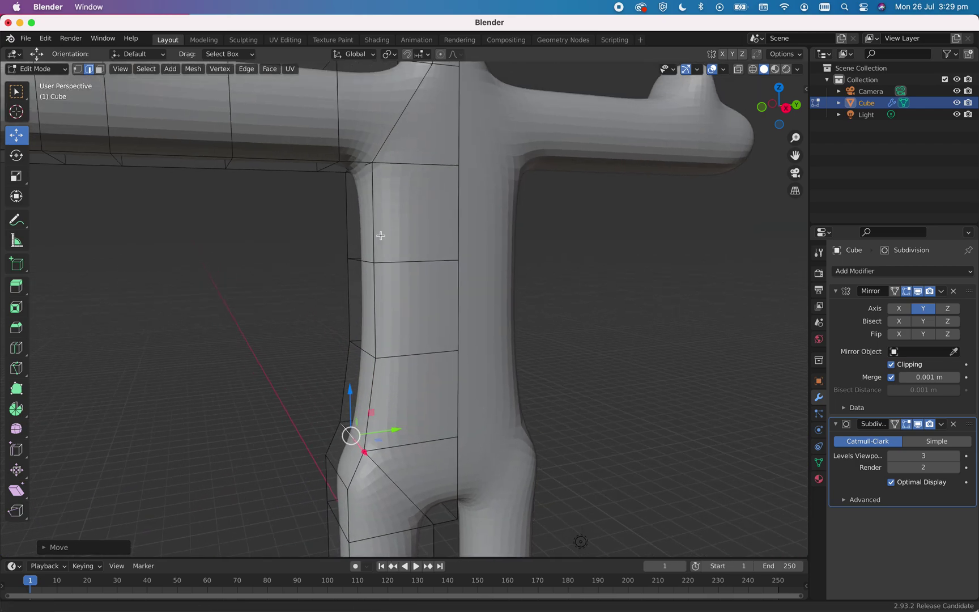
{"action": "left_click", "coordinate": [365, 354]}
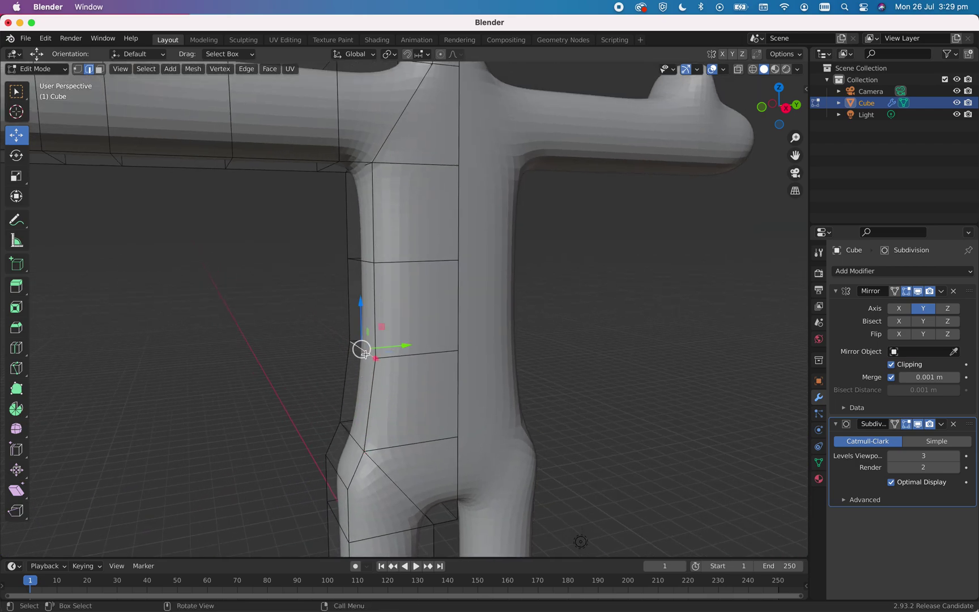
{"action": "left_click", "coordinate": [359, 171]}
{"action": "left_click", "coordinate": [336, 161], "text": "shift"}
{"action": "middle_click_drag", "start_coordinate": [295, 256], "coordinate": [410, 138]}
{"action": "left_click", "coordinate": [399, 135], "text": "shift"}
{"action": "left_click", "coordinate": [420, 145], "text": "shift"}
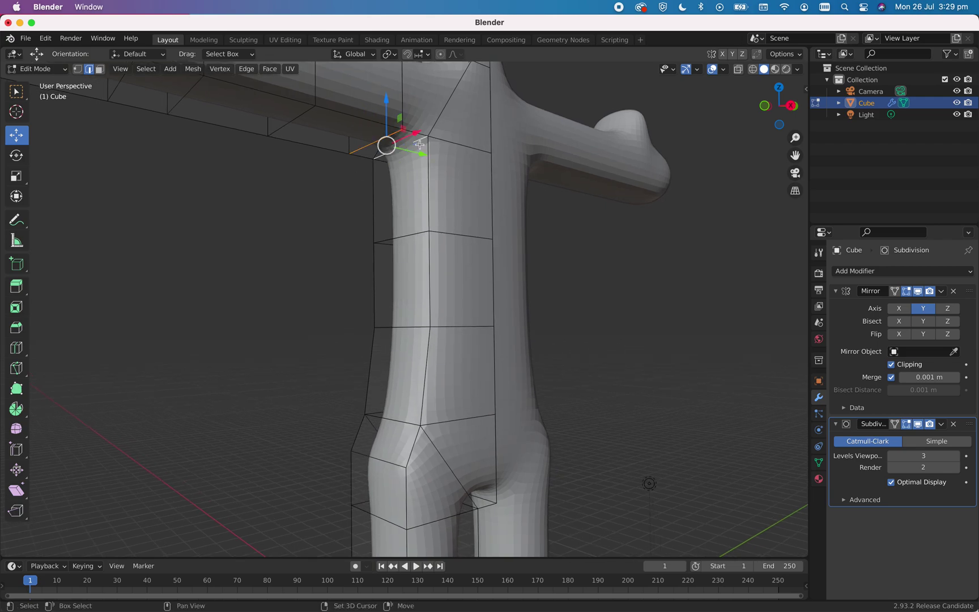
{"action": "left_click_drag", "start_coordinate": [424, 155], "coordinate": [368, 148]}
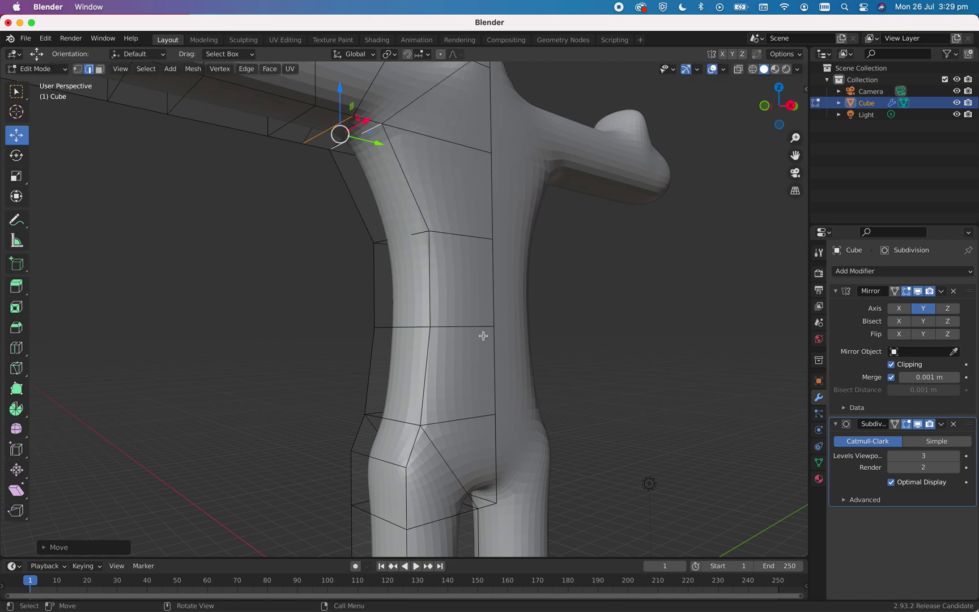
Move the torso's side edge just below the armpit outward along Y to smooth the side's curve.
{"action": "middle_click_drag", "start_coordinate": [485, 339], "coordinate": [458, 309]}
{"action": "left_click", "coordinate": [395, 241]}
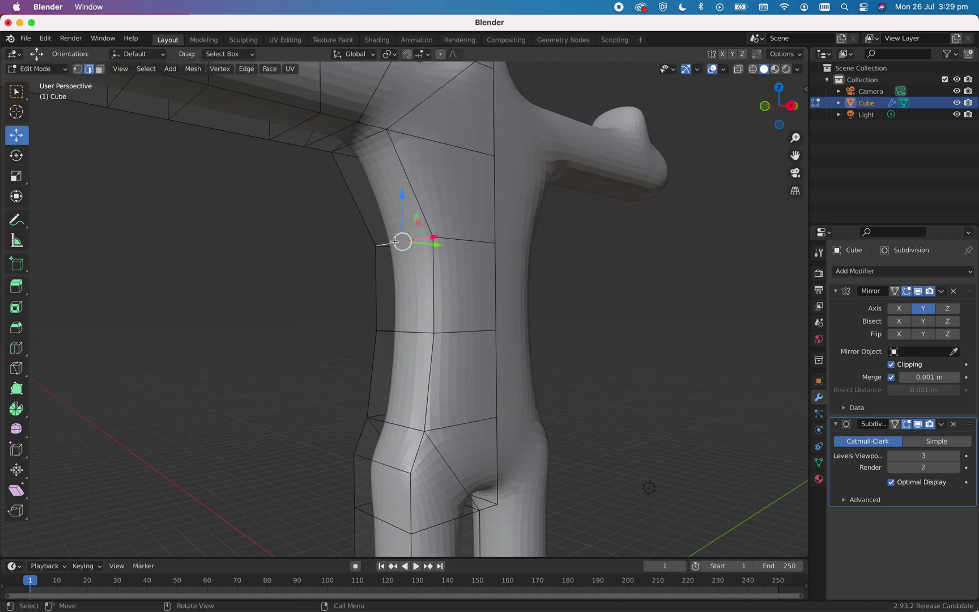
{"action": "left_click_drag", "start_coordinate": [441, 243], "coordinate": [476, 310]}
Select the two front torso edges across the chest and upper abdomen and move them forward along X to fill out the chest.
{"action": "middle_click_drag", "start_coordinate": [476, 310], "coordinate": [461, 367]}
{"action": "scroll", "coordinate": [336, 348], "scroll_direction": "up", "scroll_amount": 3}
{"action": "scroll", "coordinate": [335, 348], "scroll_direction": "down", "scroll_amount": 4}
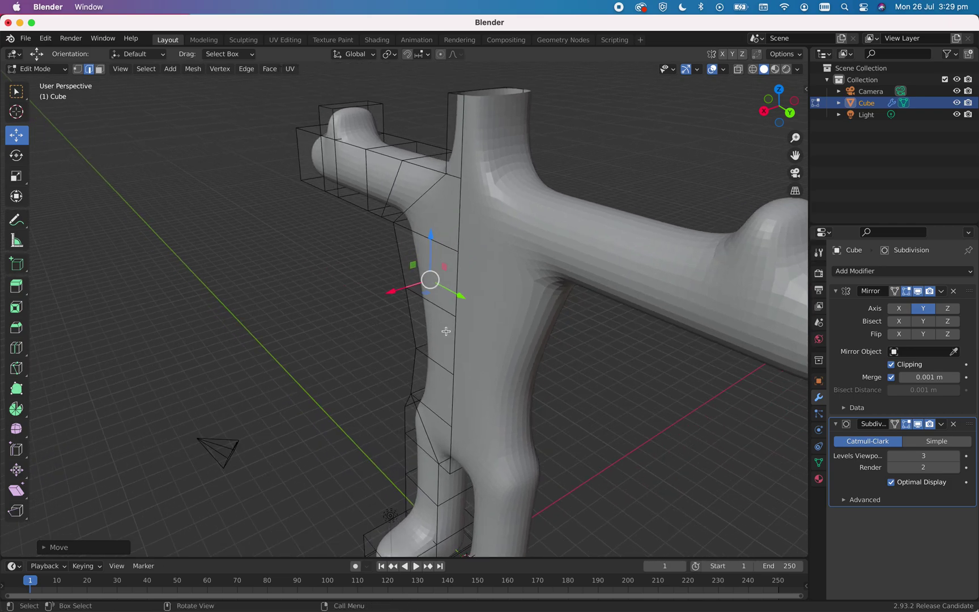
{"action": "left_click", "coordinate": [453, 247]}
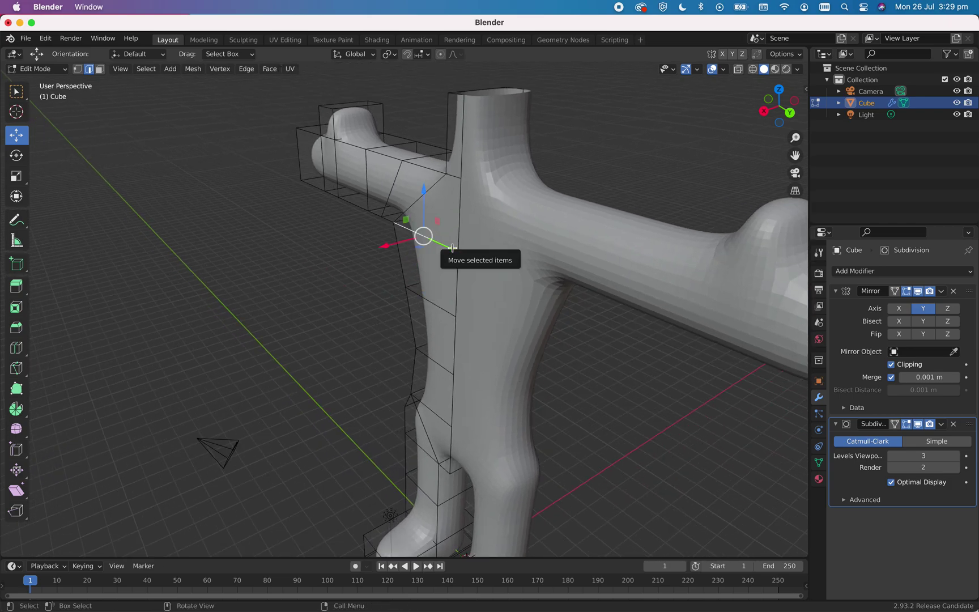
{"action": "left_click", "coordinate": [444, 313], "text": "shift"}
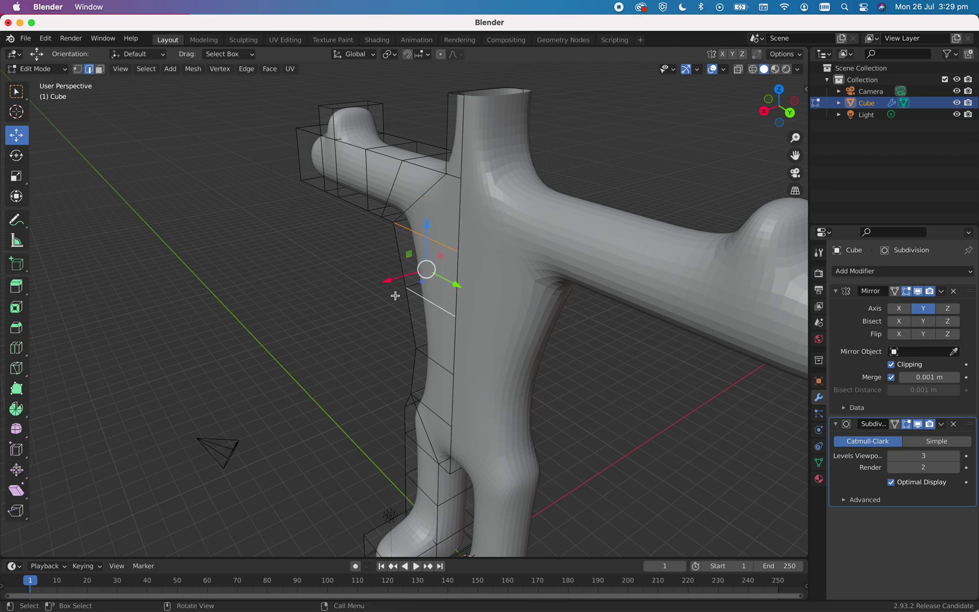
{"action": "left_click_drag", "start_coordinate": [386, 283], "coordinate": [367, 287]}
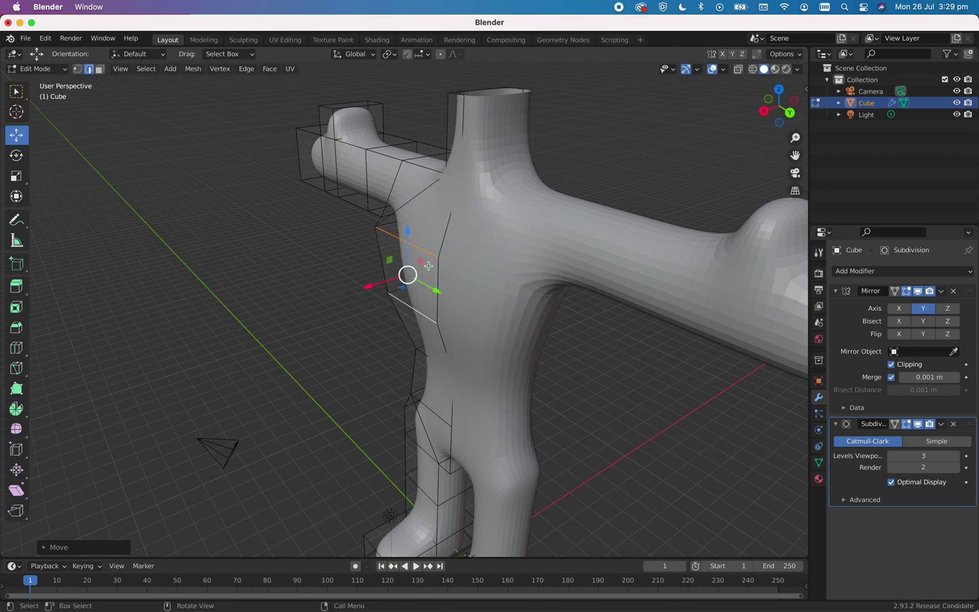
{"action": "middle_click_drag", "start_coordinate": [463, 274], "coordinate": [478, 251]}
{"action": "left_click_drag", "start_coordinate": [486, 256], "coordinate": [504, 256]}
Select the upper back edge level with the armpit and move it backward along X to round the upper back.
{"action": "middle_click_drag", "start_coordinate": [446, 317], "coordinate": [335, 225]}
{"action": "left_click", "coordinate": [335, 224]}
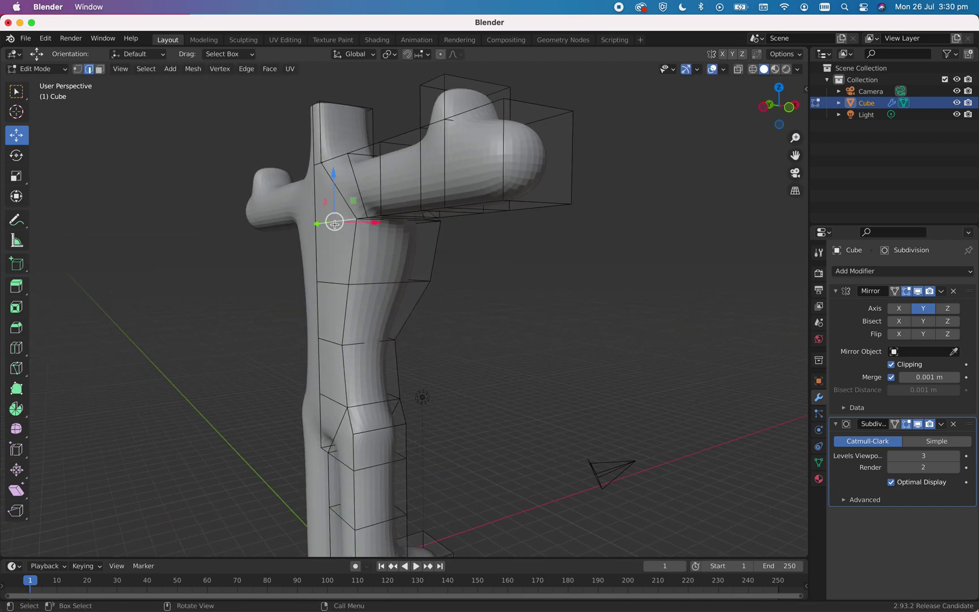
{"action": "left_click_drag", "start_coordinate": [376, 221], "coordinate": [352, 227]}
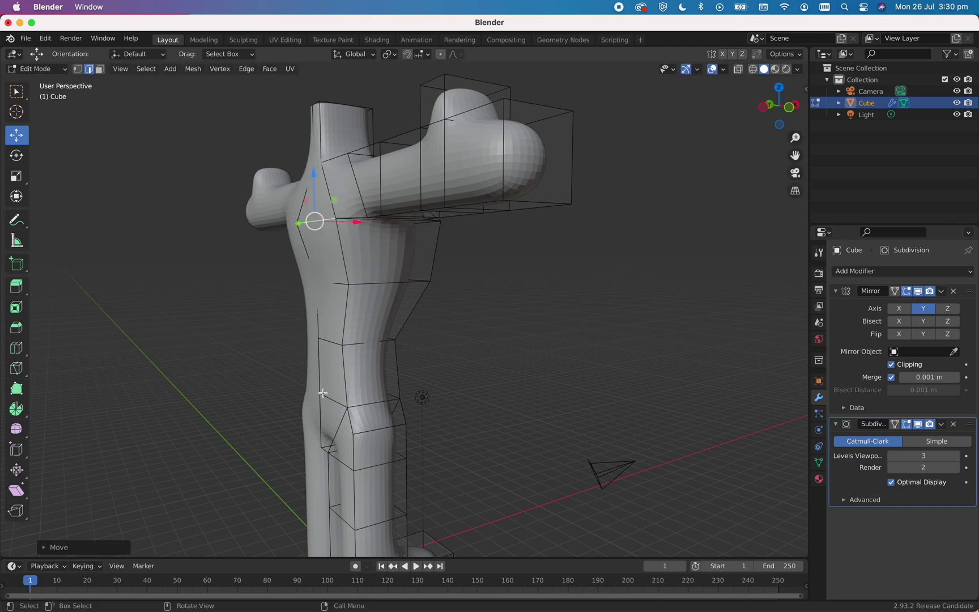
Move the rear edges between the hip and the crotch backward along X to shape the buttocks.
{"action": "left_click", "coordinate": [340, 424]}
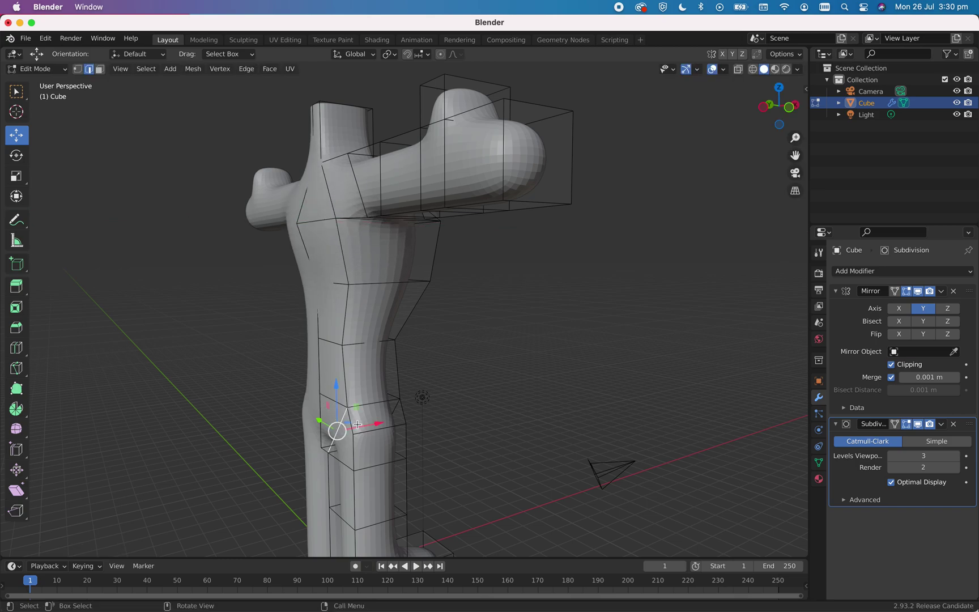
{"action": "left_click_drag", "start_coordinate": [379, 423], "coordinate": [350, 429]}
{"action": "middle_click_drag", "start_coordinate": [349, 429], "coordinate": [330, 420]}
{"action": "left_click_drag", "start_coordinate": [318, 459], "coordinate": [344, 404]}
{"action": "middle_click_drag", "start_coordinate": [344, 404], "coordinate": [446, 393]}
{"action": "middle_click_drag", "start_coordinate": [383, 475], "coordinate": [388, 438]}
{"action": "scroll", "coordinate": [398, 447], "scroll_direction": "down", "scroll_amount": 5}
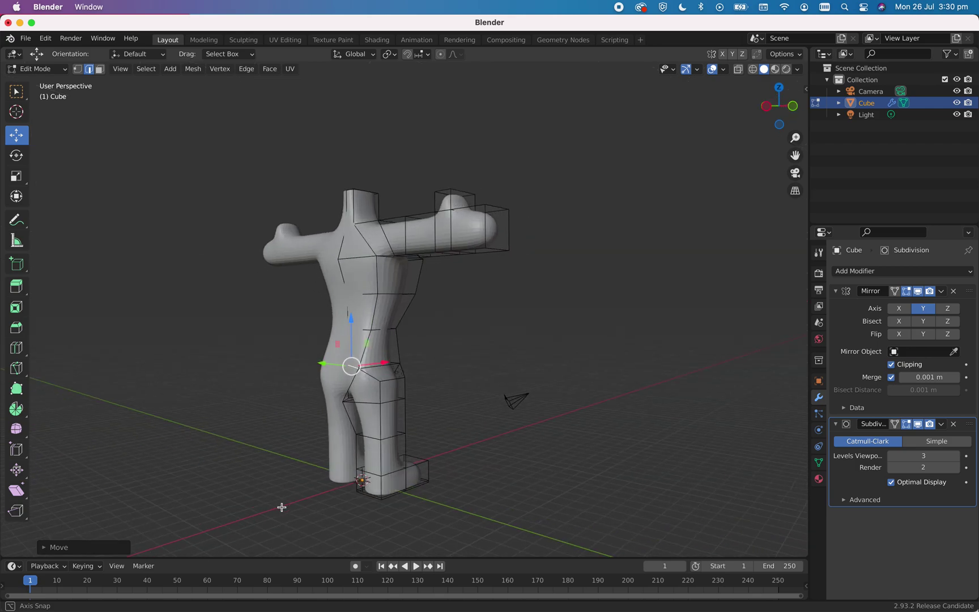
Select the rear knee edge and move it forward along X, adjusting it slightly along Y, to bring in the back of the knee.
{"action": "left_click", "coordinate": [372, 438]}
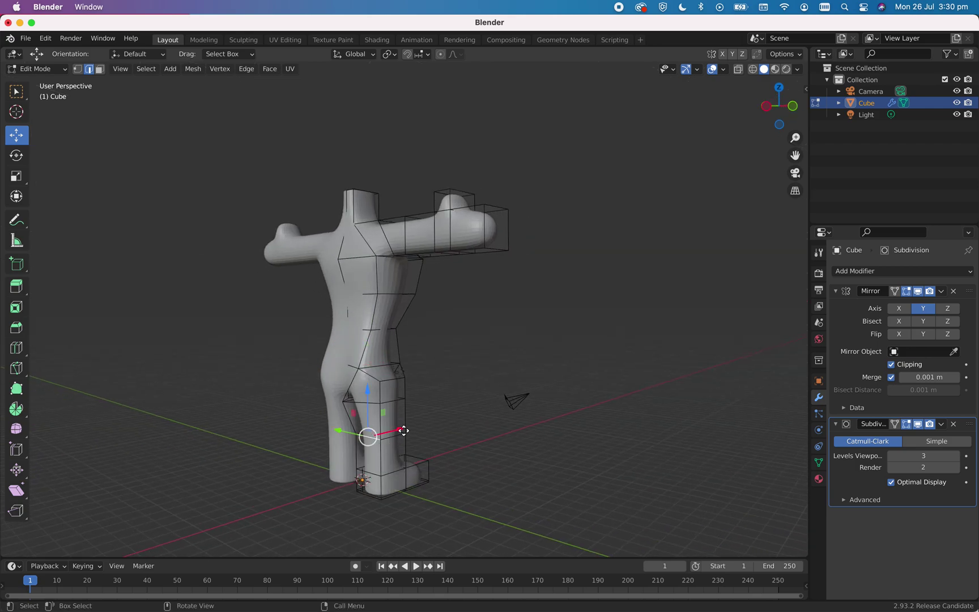
{"action": "left_click_drag", "start_coordinate": [400, 433], "coordinate": [410, 431]}
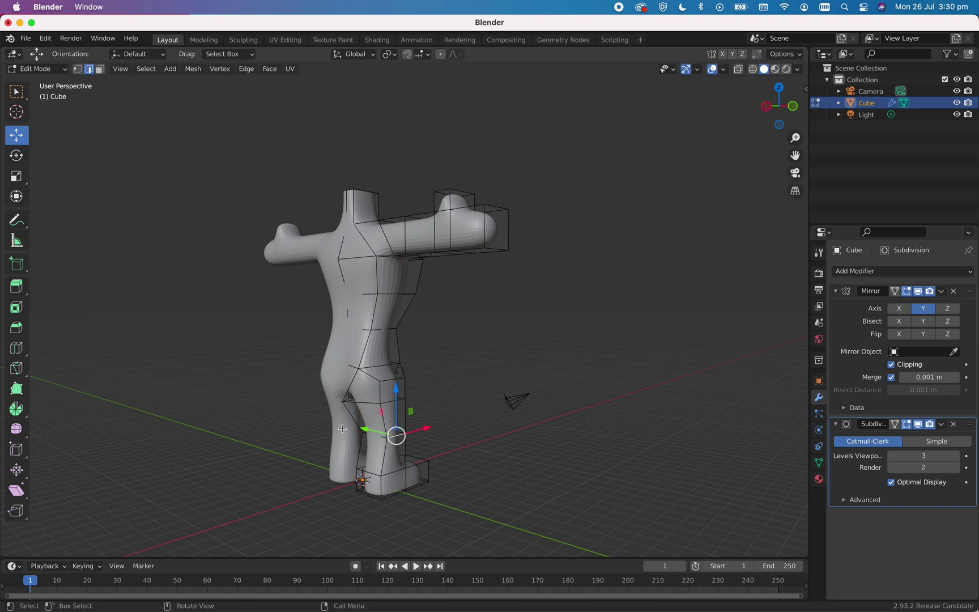
{"action": "left_click_drag", "start_coordinate": [366, 431], "coordinate": [361, 428]}
Select the inner thigh edge beside the crotch and move it along Y toward the body's centre to close the leg gap.
{"action": "middle_click_drag", "start_coordinate": [283, 419], "coordinate": [209, 426]}
{"action": "scroll", "coordinate": [367, 419], "scroll_direction": "up", "scroll_amount": 6}
{"action": "middle_click_drag", "start_coordinate": [526, 470], "coordinate": [524, 467]}
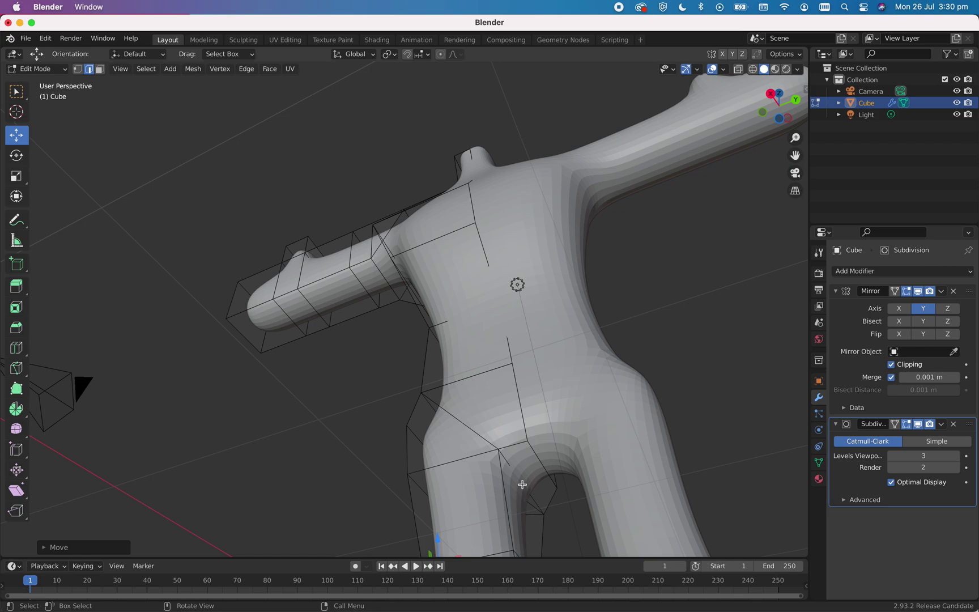
{"action": "left_click", "coordinate": [523, 484]}
{"action": "left_click_drag", "start_coordinate": [569, 476], "coordinate": [594, 472]}
{"action": "scroll", "coordinate": [594, 473], "scroll_direction": "up", "scroll_amount": 5}
{"action": "scroll", "coordinate": [584, 464], "scroll_direction": "down", "scroll_amount": 8}
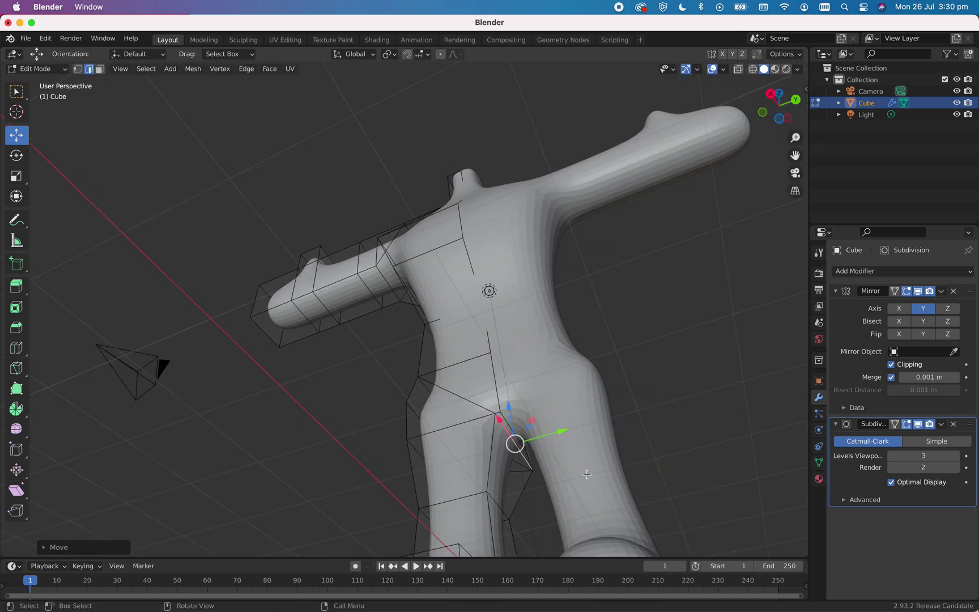
Move the mid-back edge slightly backward and the upper back edge forward along X to smooth the back's curve.
{"action": "middle_click_drag", "start_coordinate": [582, 462], "coordinate": [347, 310]}
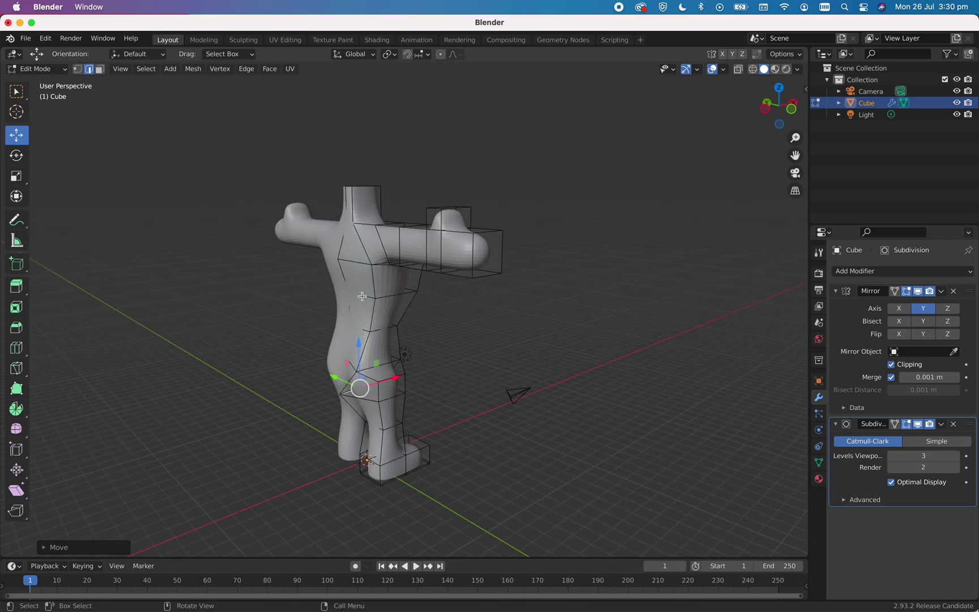
{"action": "left_click", "coordinate": [362, 296]}
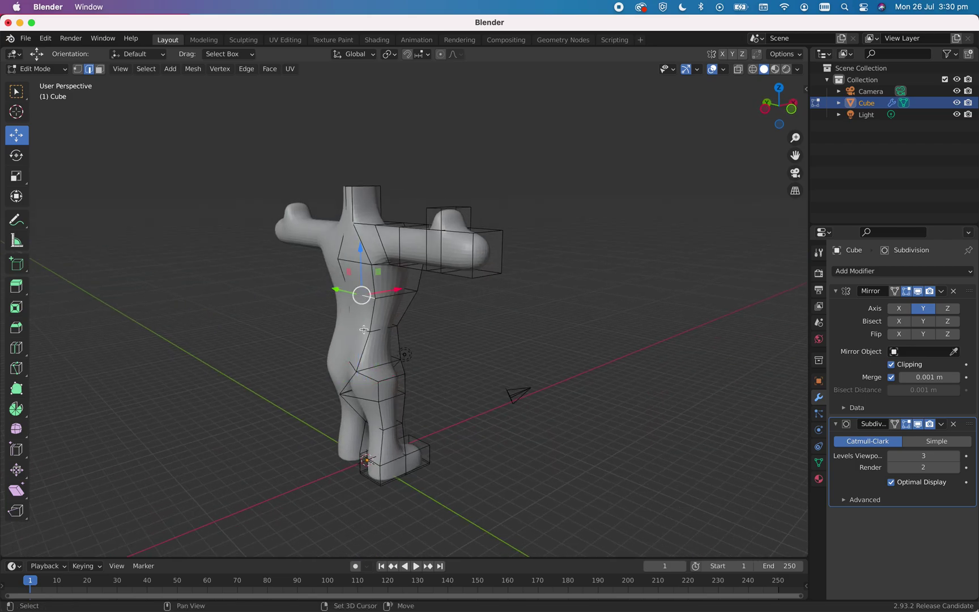
{"action": "left_click_drag", "start_coordinate": [400, 305], "coordinate": [390, 304]}
{"action": "left_click", "coordinate": [363, 264]}
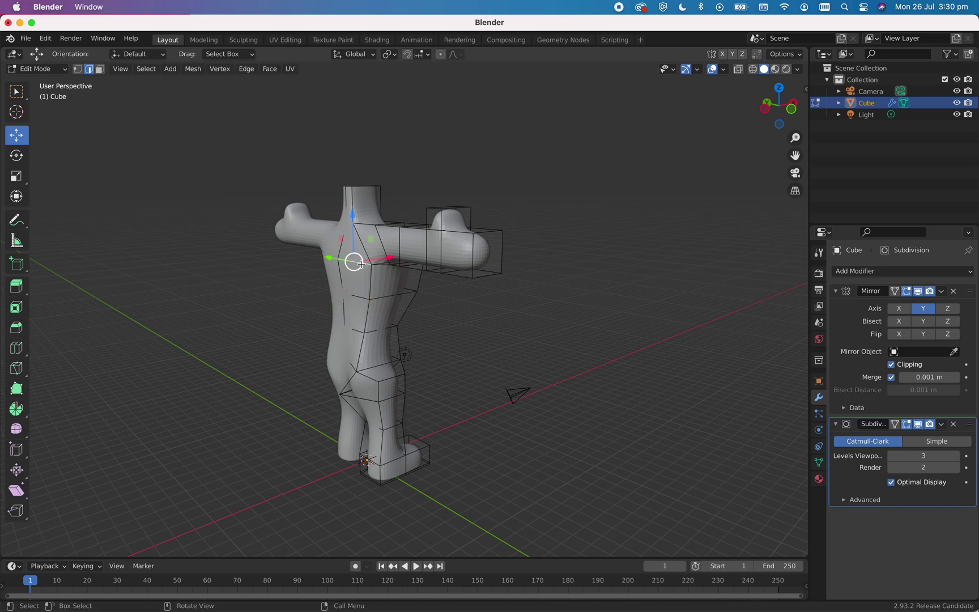
{"action": "left_click_drag", "start_coordinate": [391, 259], "coordinate": [416, 267]}
Switch to face selection and move the front faces of the hand, its base and the thumb inward along X to thin them.
{"action": "middle_click_drag", "start_coordinate": [452, 293], "coordinate": [336, 312]}
{"action": "scroll", "coordinate": [335, 312], "scroll_direction": "up", "scroll_amount": 1}
{"action": "left_click", "coordinate": [300, 297]}
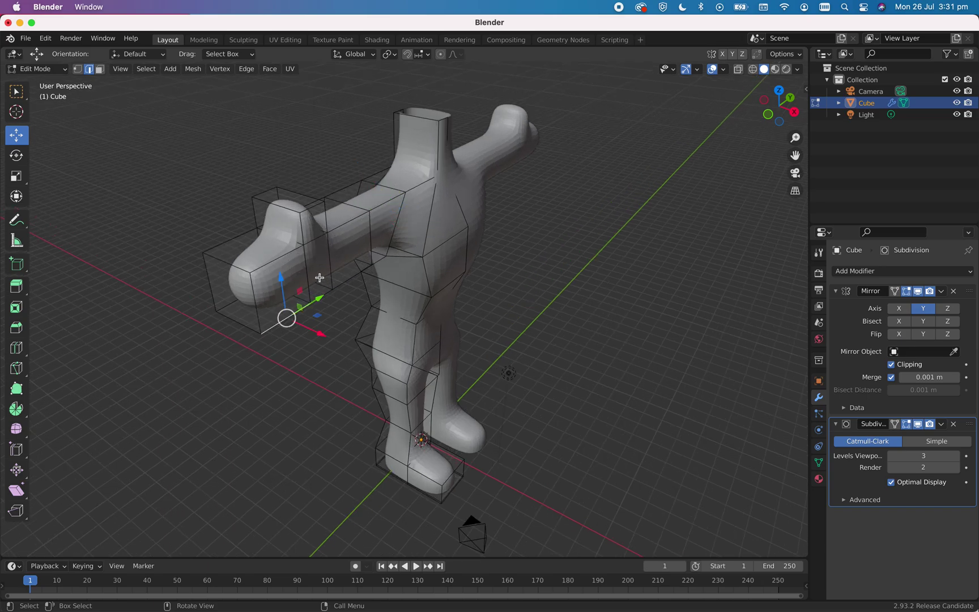
{"action": "left_click", "coordinate": [99, 71]}
{"action": "left_click", "coordinate": [267, 287]}
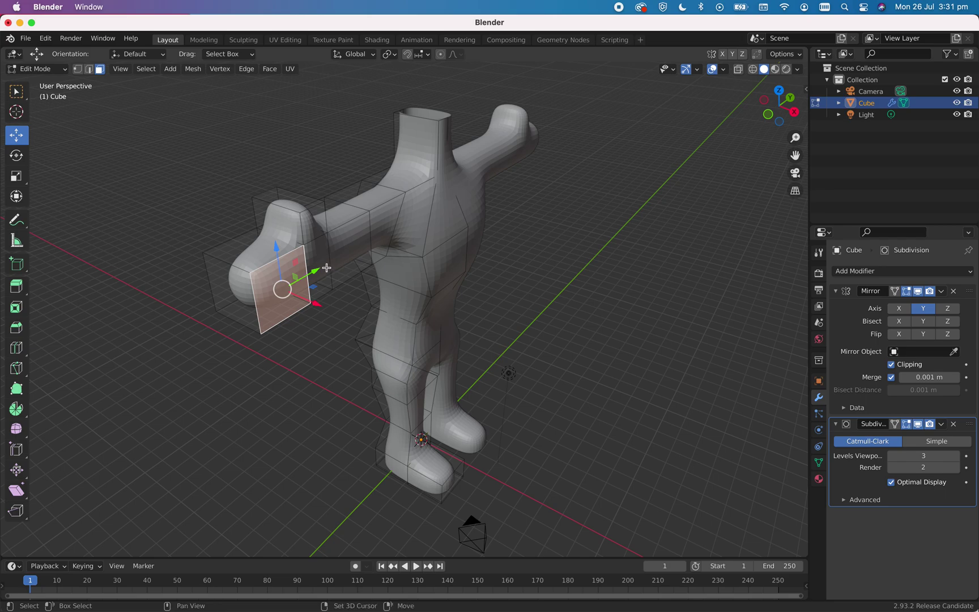
{"action": "left_click", "coordinate": [311, 232], "text": "shift"}
{"action": "left_click", "coordinate": [312, 225], "text": "shift"}
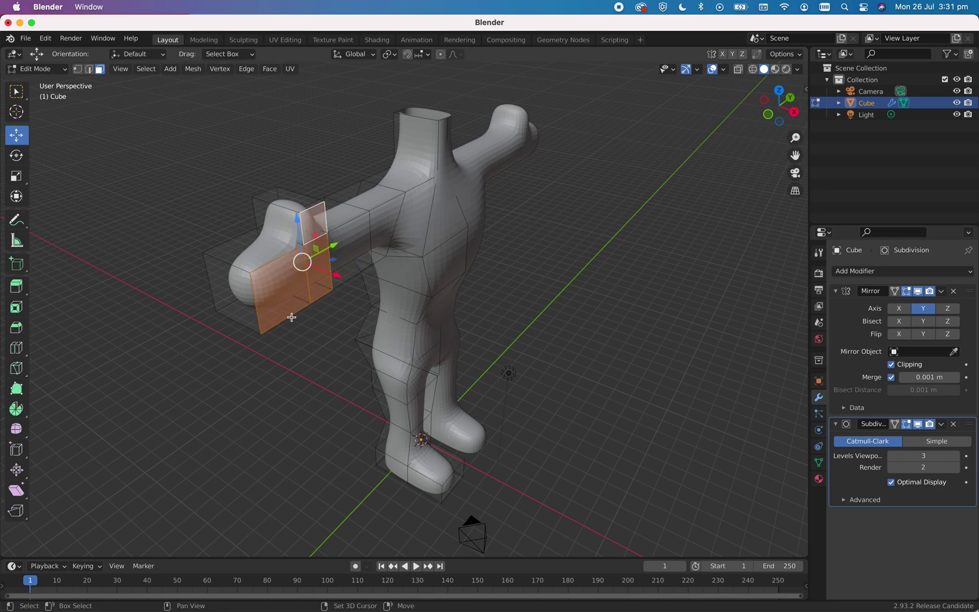
{"action": "left_click_drag", "start_coordinate": [337, 275], "coordinate": [320, 267]}
Select the rear faces of the hand and thumb and move them forward along X to thin the hand from behind.
{"action": "middle_click_drag", "start_coordinate": [240, 322], "coordinate": [445, 295]}
{"action": "left_click", "coordinate": [458, 283]}
{"action": "left_click", "coordinate": [460, 273]}
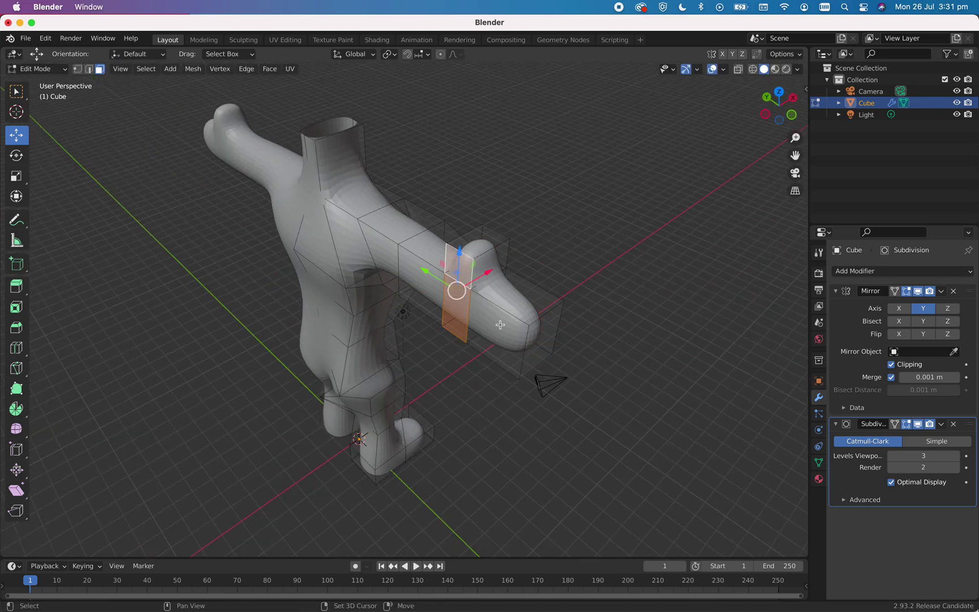
{"action": "left_click", "coordinate": [501, 324], "text": "shift"}
{"action": "left_click_drag", "start_coordinate": [502, 290], "coordinate": [518, 282]}
Select the two underside faces of the arm between the armpit and the hand and raise them along Z to slim the arm.
{"action": "middle_click_drag", "start_coordinate": [518, 281], "coordinate": [352, 227]}
{"action": "left_click", "coordinate": [338, 244]}
{"action": "left_click", "coordinate": [333, 242]}
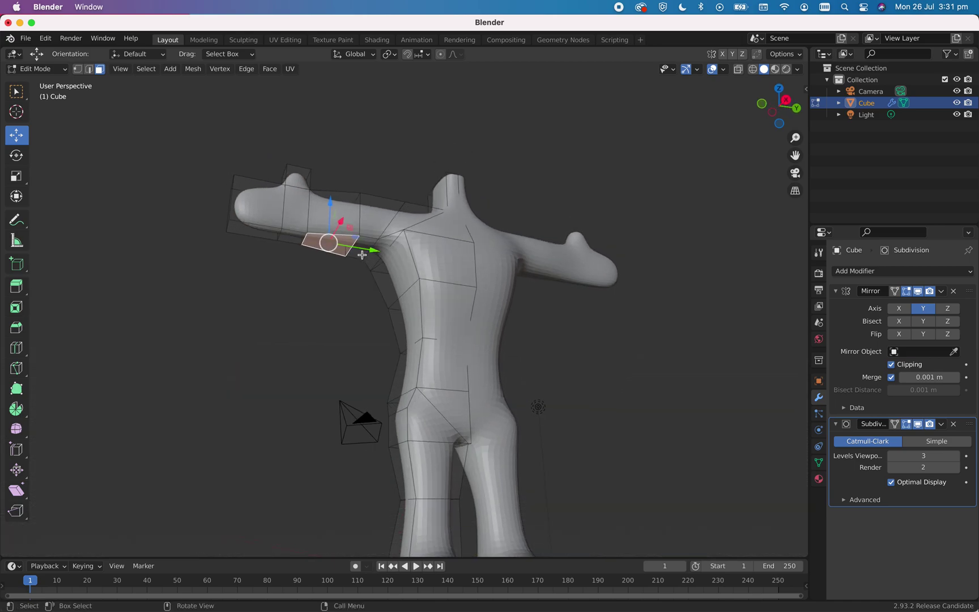
{"action": "left_click", "coordinate": [365, 249], "text": "shift"}
{"action": "left_click", "coordinate": [291, 242], "text": "shift"}
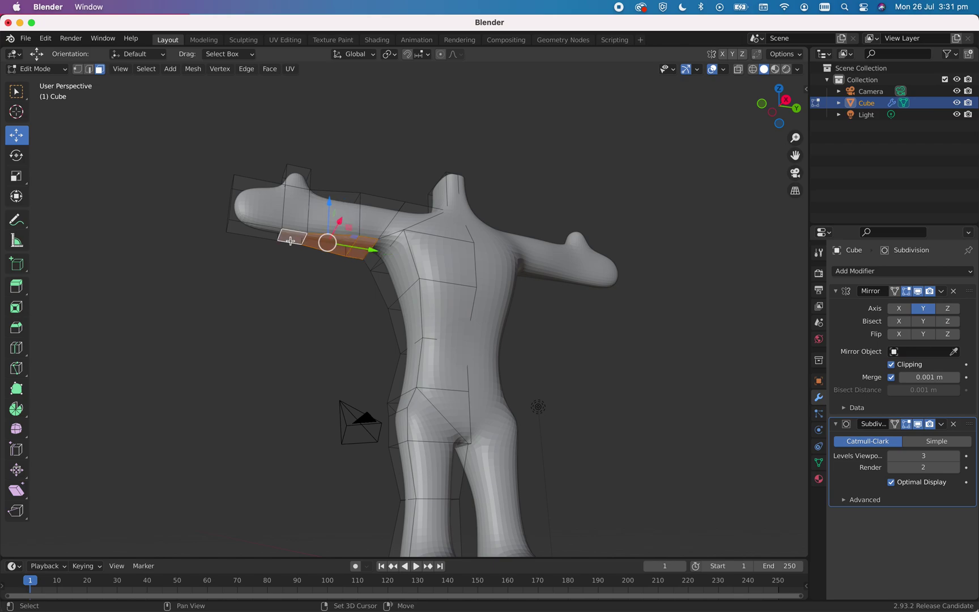
{"action": "left_click", "coordinate": [357, 253]}
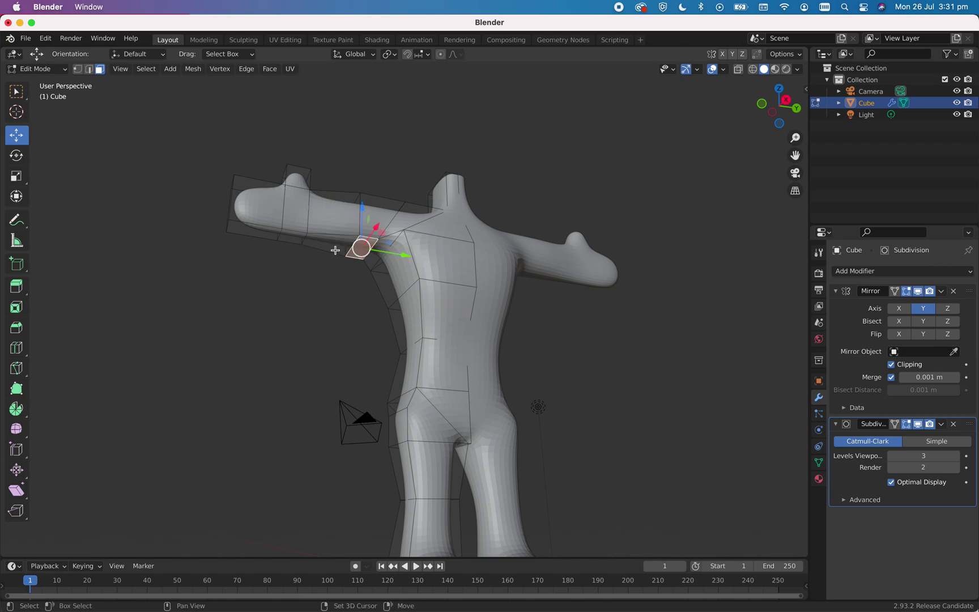
{"action": "left_click", "coordinate": [335, 250], "text": "shift"}
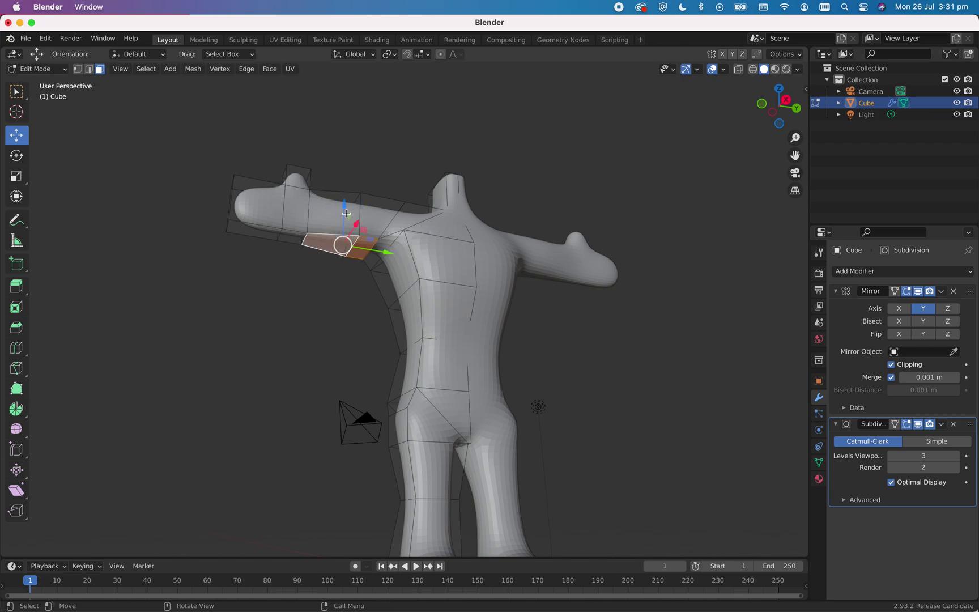
{"action": "left_click_drag", "start_coordinate": [346, 205], "coordinate": [345, 195]}
{"action": "middle_click_drag", "start_coordinate": [564, 319], "coordinate": [449, 370]}
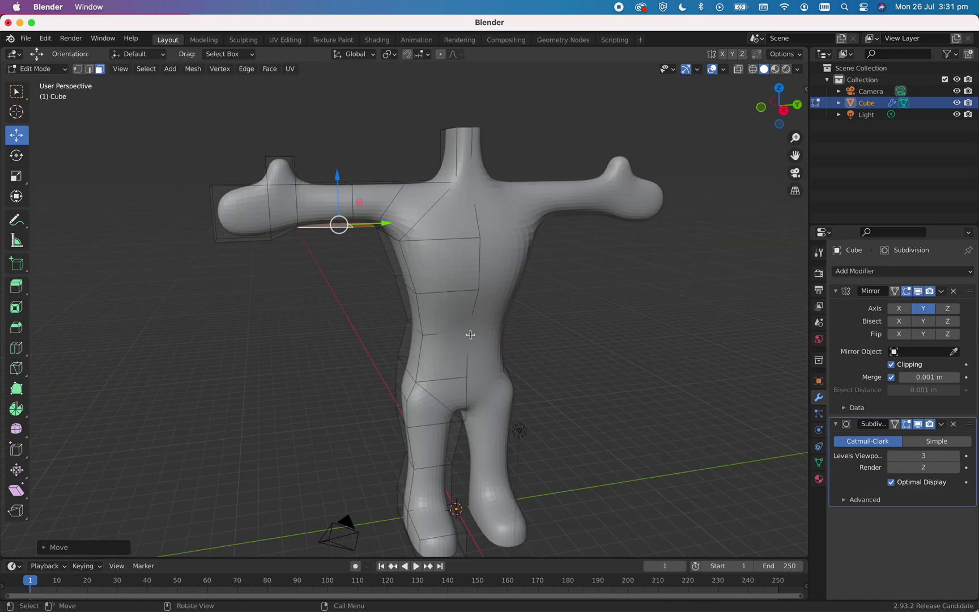
Switch to edge selection and move the front waist edge forward along X to round the belly.
{"action": "left_click", "coordinate": [446, 334]}
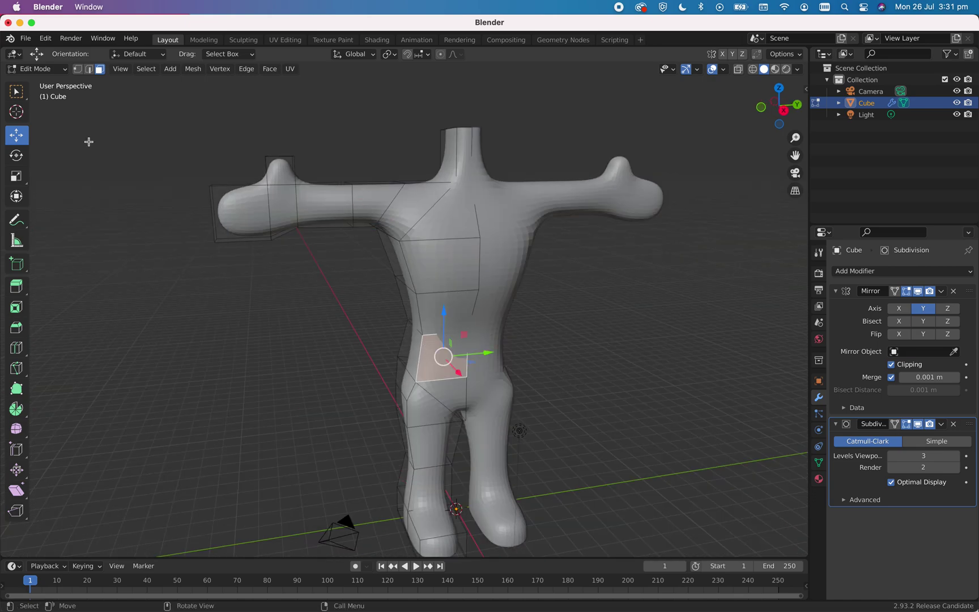
{"action": "left_click", "coordinate": [89, 69]}
{"action": "middle_click_drag", "start_coordinate": [227, 313], "coordinate": [413, 356]}
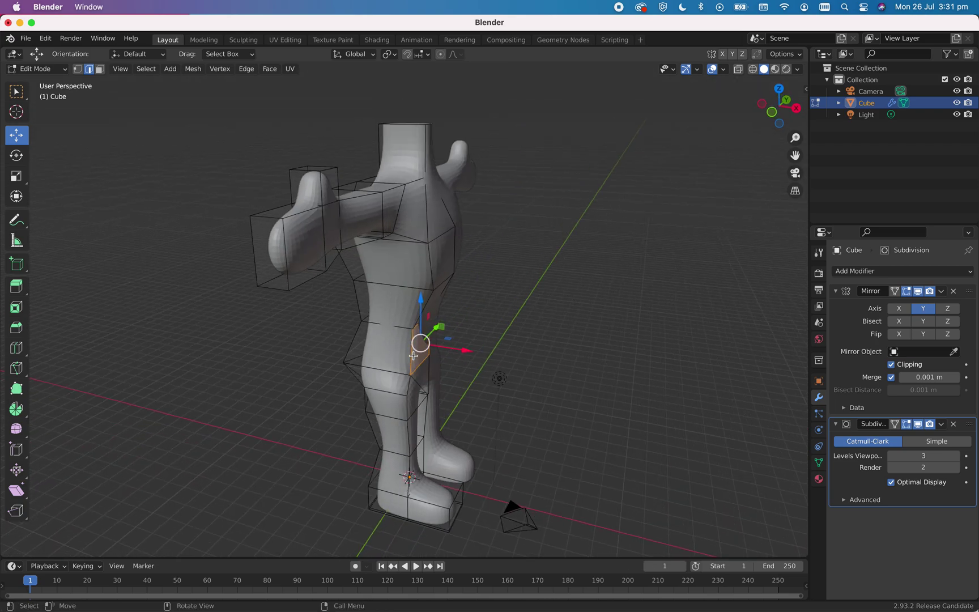
{"action": "left_click", "coordinate": [415, 327]}
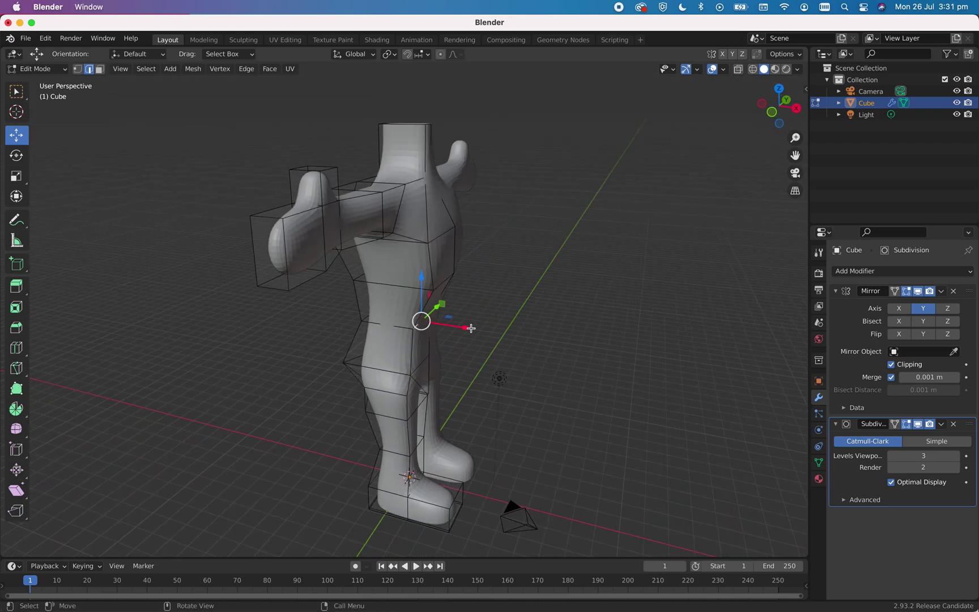
{"action": "left_click_drag", "start_coordinate": [471, 328], "coordinate": [489, 329]}
{"action": "middle_click_drag", "start_coordinate": [520, 421], "coordinate": [492, 410]}
{"action": "scroll", "coordinate": [503, 421], "scroll_direction": "up", "scroll_amount": 2}
{"action": "scroll", "coordinate": [504, 421], "scroll_direction": "down", "scroll_amount": 4}
Return to Object Mode and add a UV sphere for the head.
{"action": "key", "text": "Tab"}
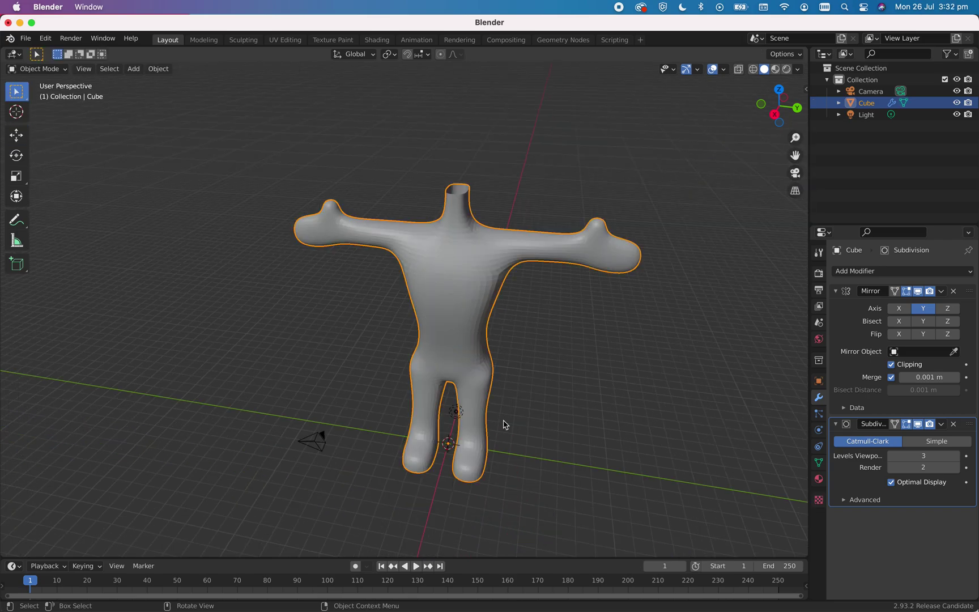
{"action": "key", "text": "shift+a"}
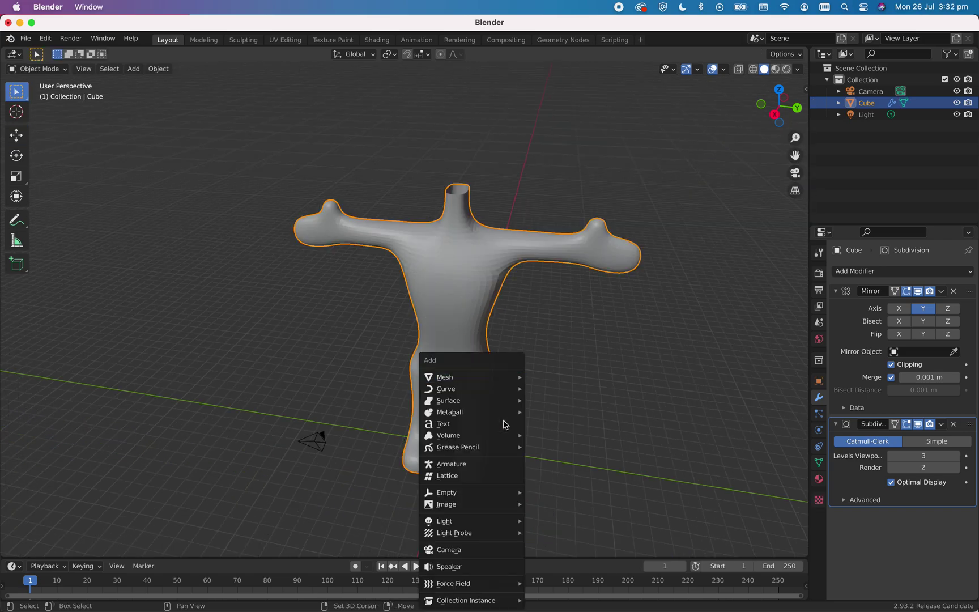
{"action": "mouse_move", "coordinate": [470, 378]}
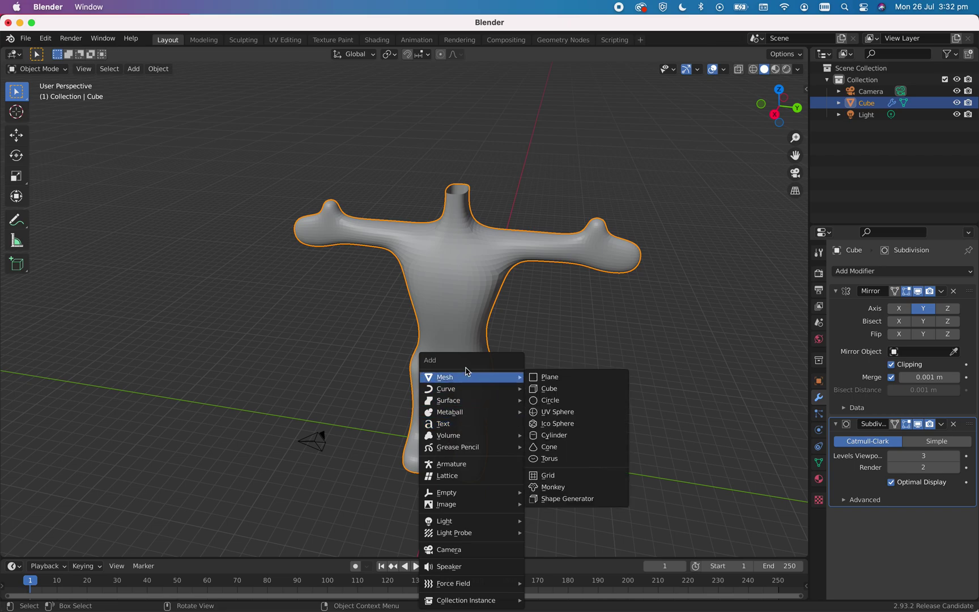
{"action": "left_click", "coordinate": [577, 412]}
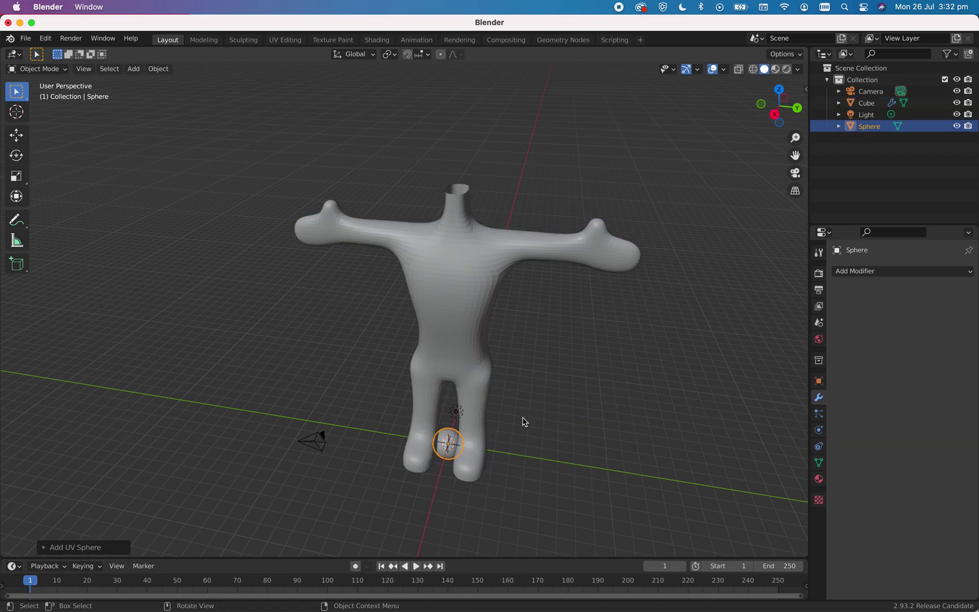
Raise the sphere along Z to just above the neck and fine-tune its height with the Move tool.
{"action": "key", "text": "g"}
{"action": "key", "text": "z"}
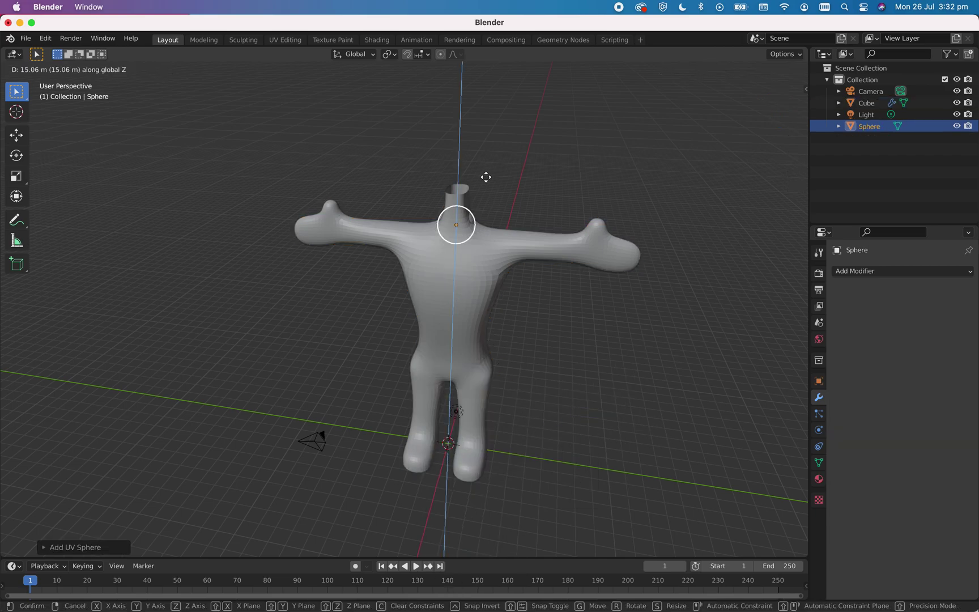
{"action": "left_click", "coordinate": [479, 143]}
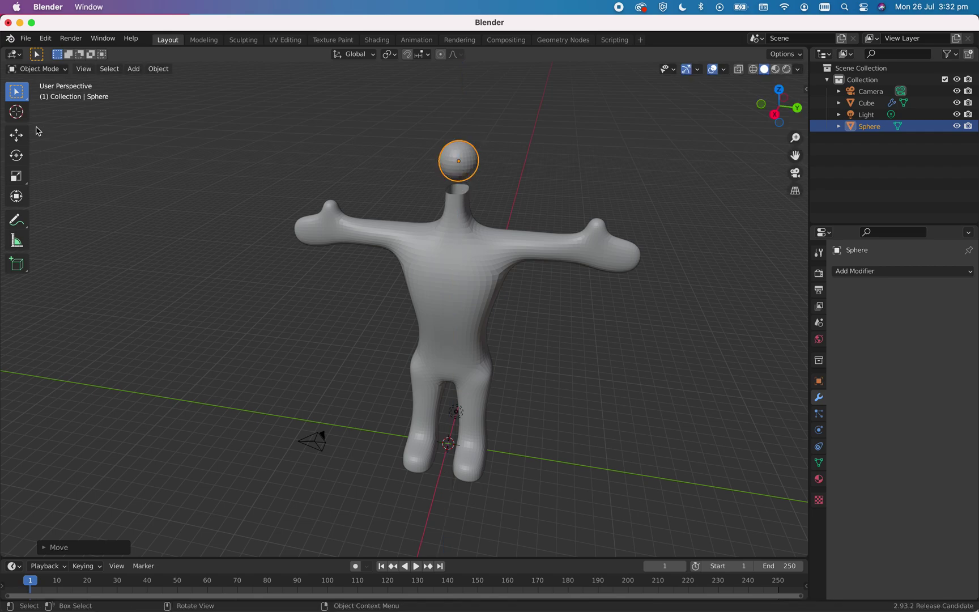
{"action": "left_click", "coordinate": [17, 135]}
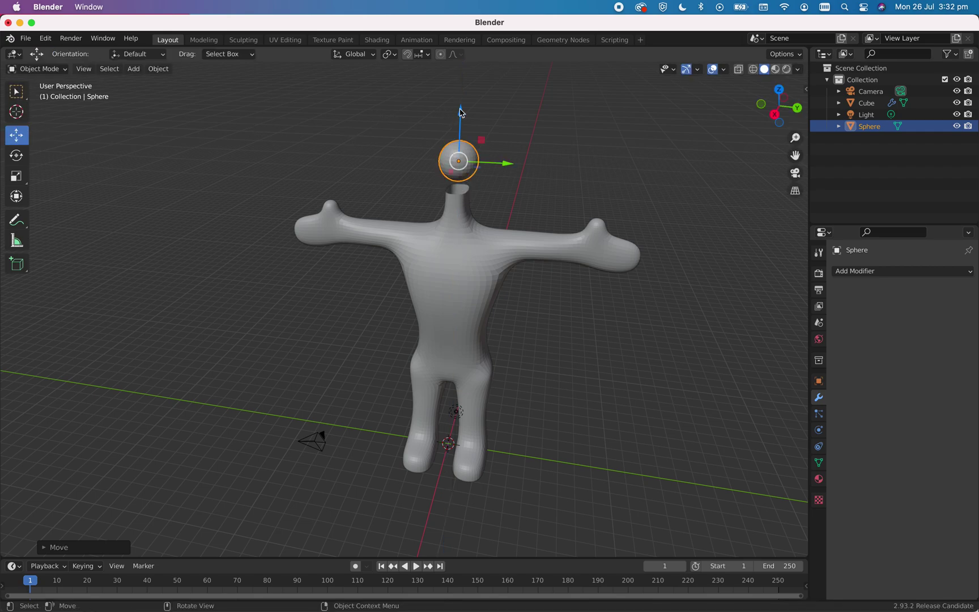
{"action": "left_click_drag", "start_coordinate": [461, 113], "coordinate": [451, 119]}
Scale the head sphere up well beyond its original size and raise it along Z so it sits on the neck.
{"action": "key", "text": "s"}
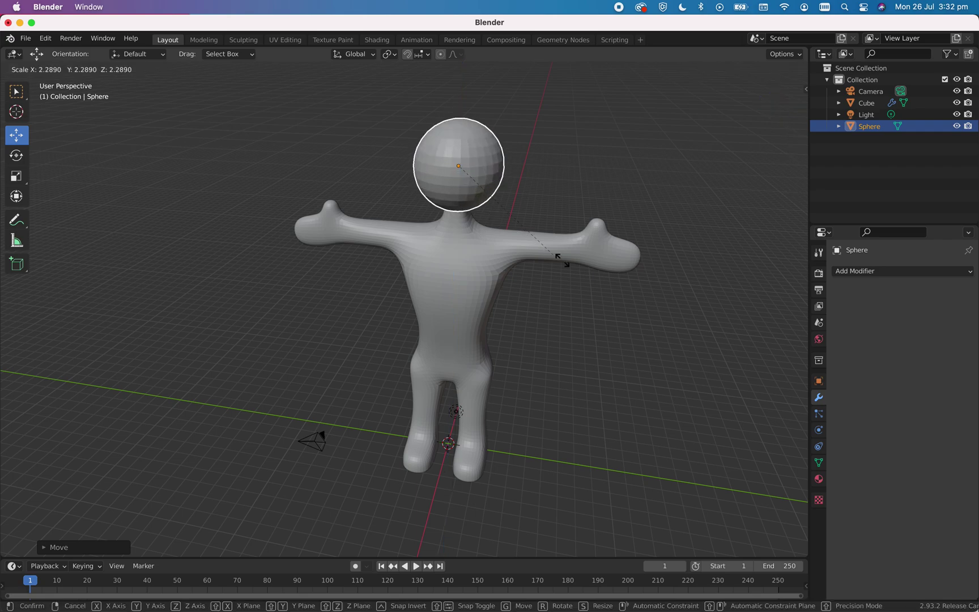
{"action": "left_click", "coordinate": [675, 328]}
{"action": "middle_click_drag", "start_coordinate": [617, 394], "coordinate": [590, 382]}
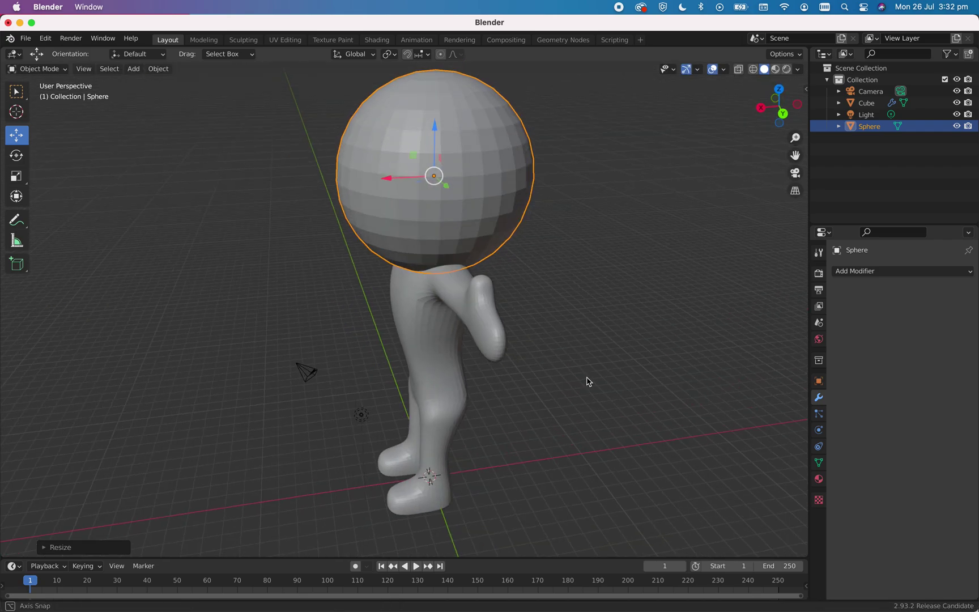
{"action": "key", "text": "g"}
{"action": "key", "text": "z"}
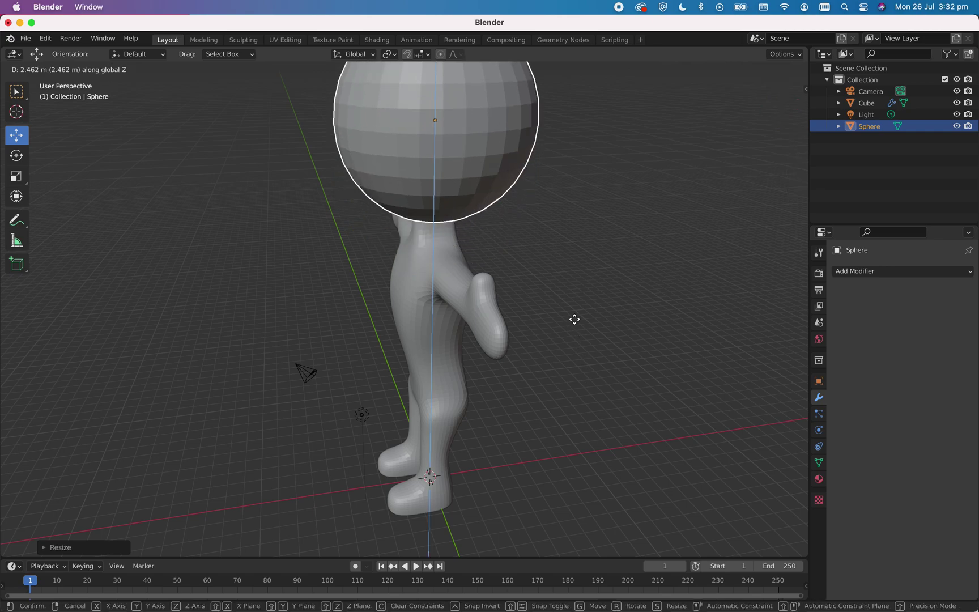
{"action": "left_click", "coordinate": [574, 326]}
Add a Subdivision Surface modifier to the head sphere and set its viewport level to 2.
{"action": "middle_click_drag", "start_coordinate": [241, 435], "coordinate": [316, 452]}
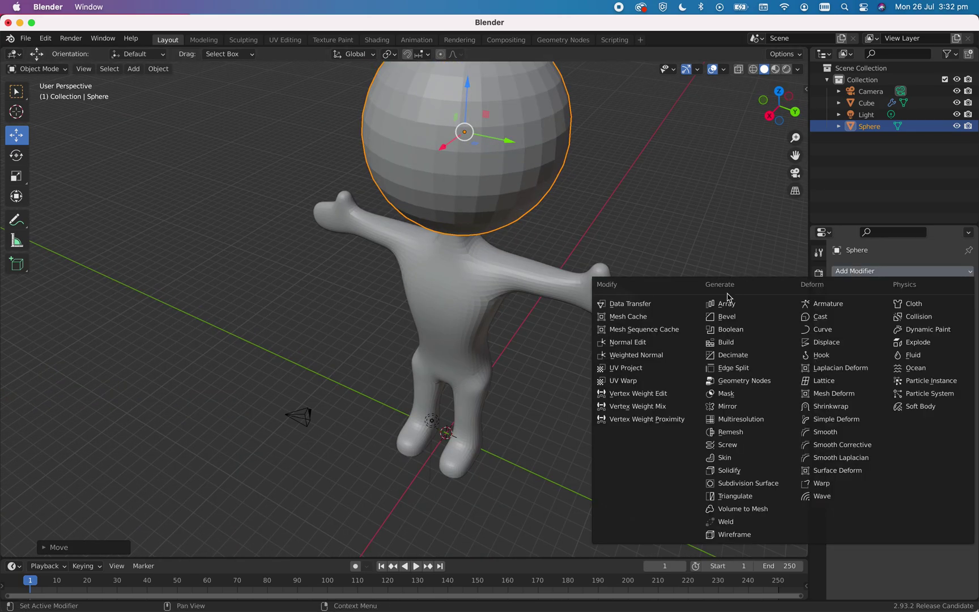
{"action": "left_click", "coordinate": [742, 482]}
{"action": "left_click", "coordinate": [956, 322]}
{"action": "scroll", "coordinate": [570, 379], "scroll_direction": "up", "scroll_amount": 2}
{"action": "scroll", "coordinate": [572, 377], "scroll_direction": "down", "scroll_amount": 3}
{"action": "middle_click_drag", "start_coordinate": [572, 377], "coordinate": [491, 282]}
{"action": "scroll", "coordinate": [491, 282], "scroll_direction": "up", "scroll_amount": 5}
{"action": "mouse_move", "coordinate": [540, 352]}
{"action": "middle_mouse_down"}
{"action": "mouse_move", "coordinate": [643, 363]}
{"action": "mouse_move", "coordinate": [525, 360]}
{"action": "middle_mouse_up"}
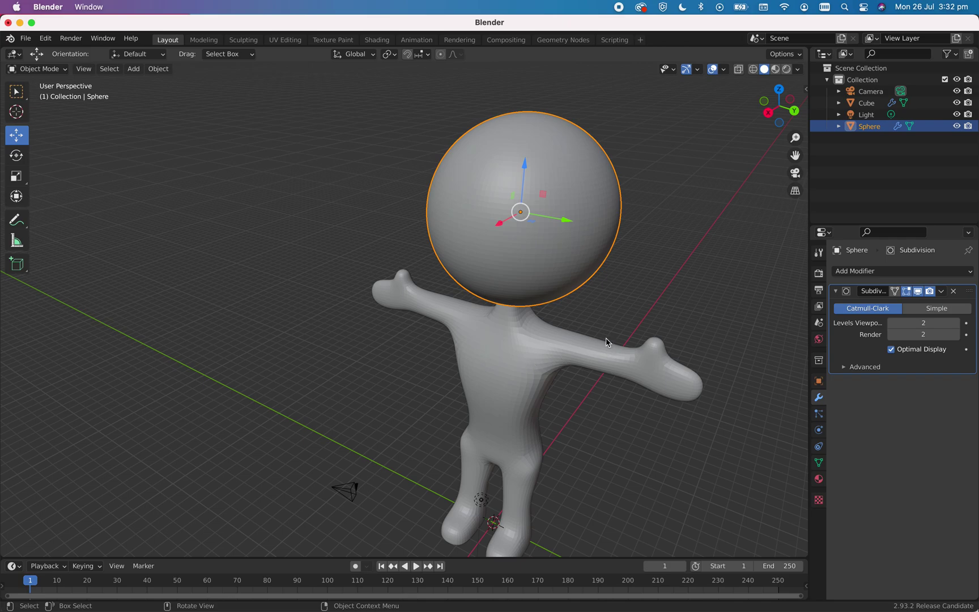
Narrow the head sphere along Y to about 0.91 of its width.
{"action": "key", "text": "s"}
{"action": "key", "text": "x"}
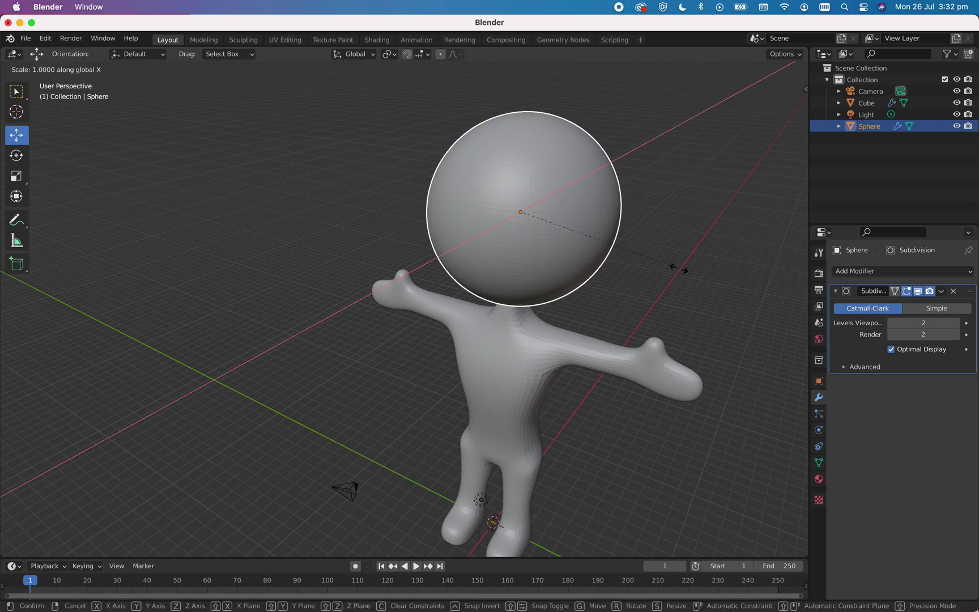
{"action": "key", "text": "y"}
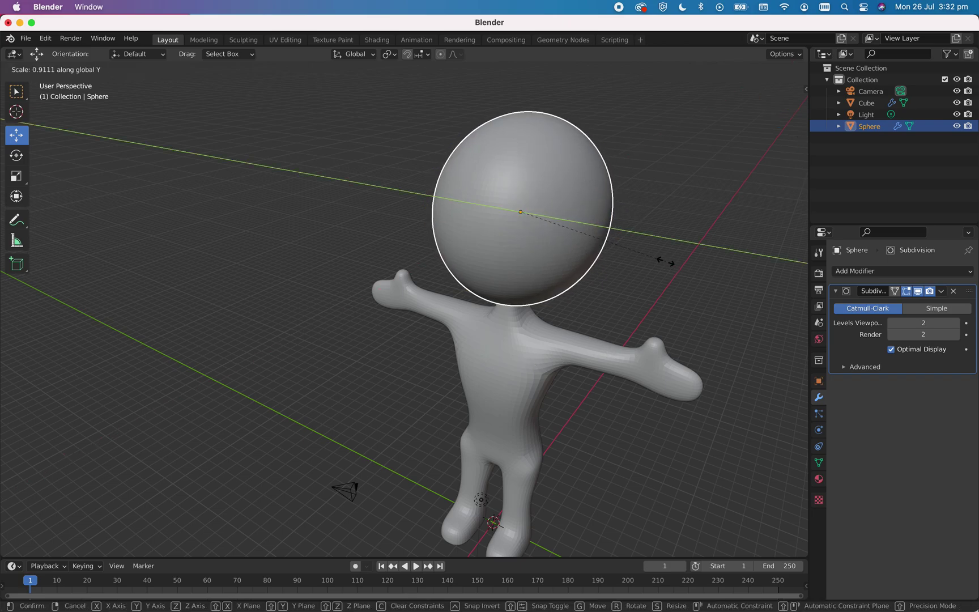
{"action": "left_click", "coordinate": [490, 263]}
Try narrowing the head further along Y and undo that second scaling.
{"action": "middle_click_drag", "start_coordinate": [490, 262], "coordinate": [527, 269]}
{"action": "key", "text": "s"}
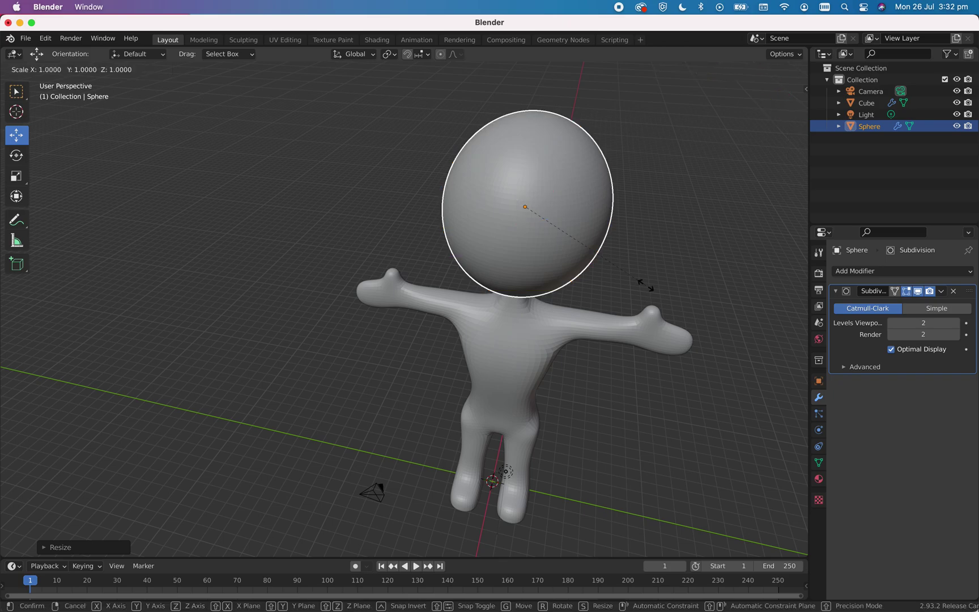
{"action": "key", "text": "x"}
{"action": "key", "text": "y"}
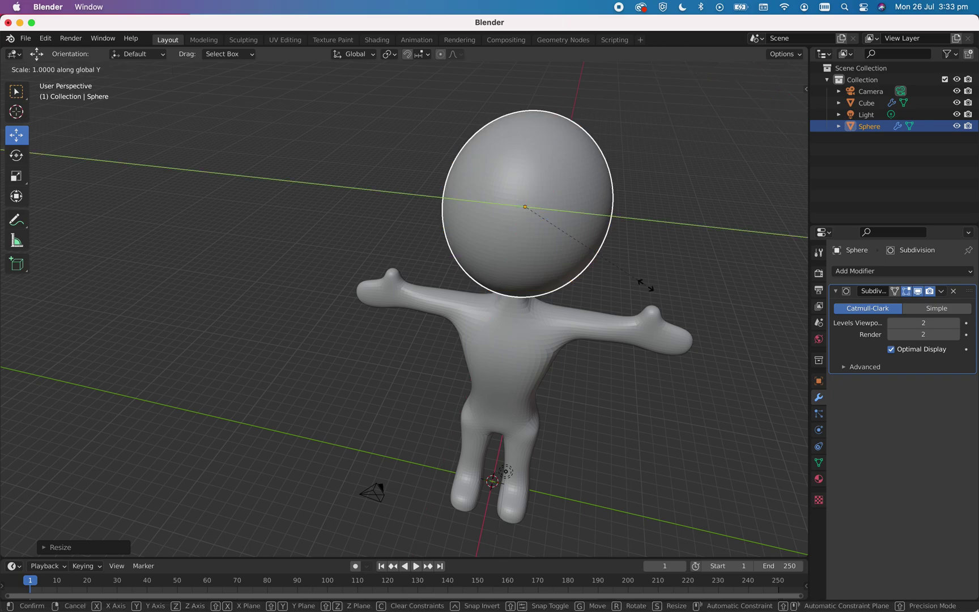
{"action": "left_click", "coordinate": [636, 279]}
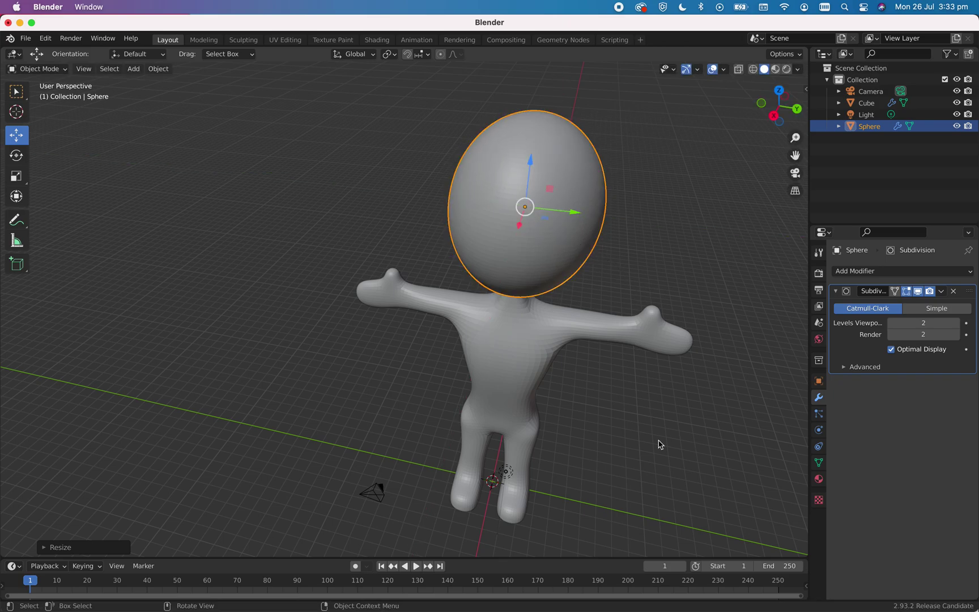
{"action": "left_click", "coordinate": [652, 431]}
{"action": "middle_click_drag", "start_coordinate": [618, 408], "coordinate": [630, 387]}
{"action": "key", "text": "super+z"}
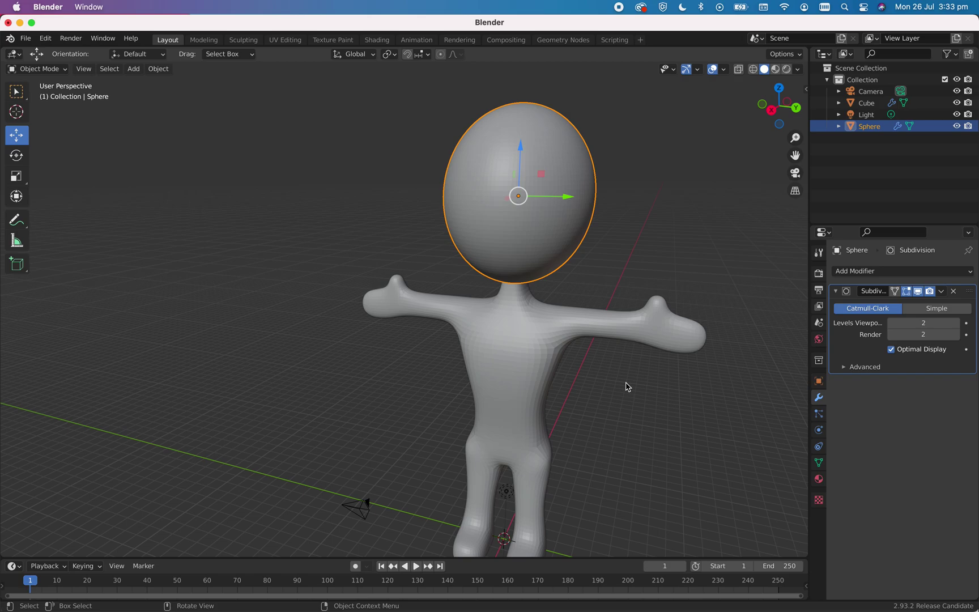
Start an FBX export of the figure and choose the Downloads folder.
{"action": "scroll", "coordinate": [559, 372], "scroll_direction": "up", "scroll_amount": 3}
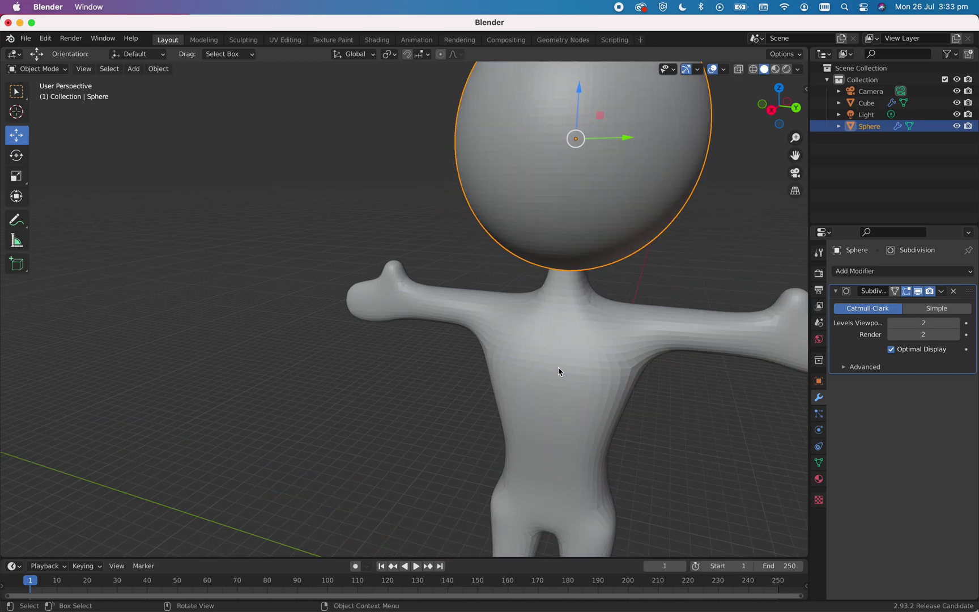
{"action": "scroll", "coordinate": [560, 372], "scroll_direction": "down", "scroll_amount": 5}
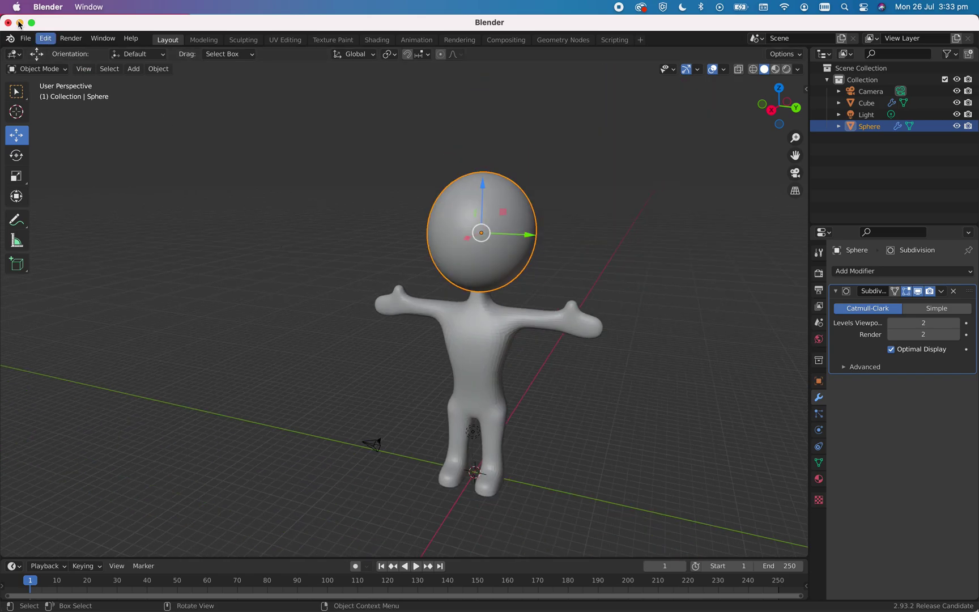
{"action": "left_click", "coordinate": [24, 40]}
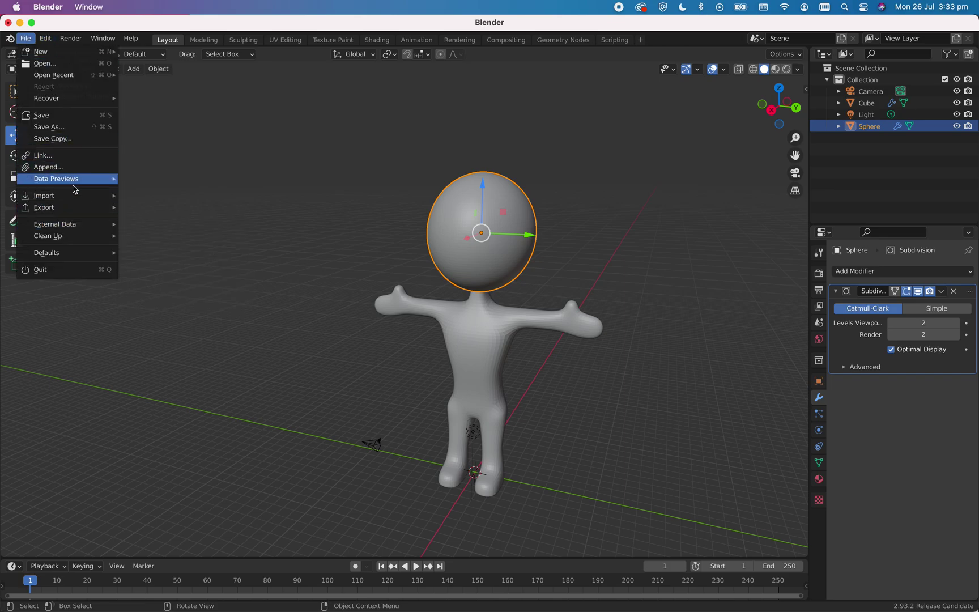
{"action": "mouse_move", "coordinate": [70, 208]}
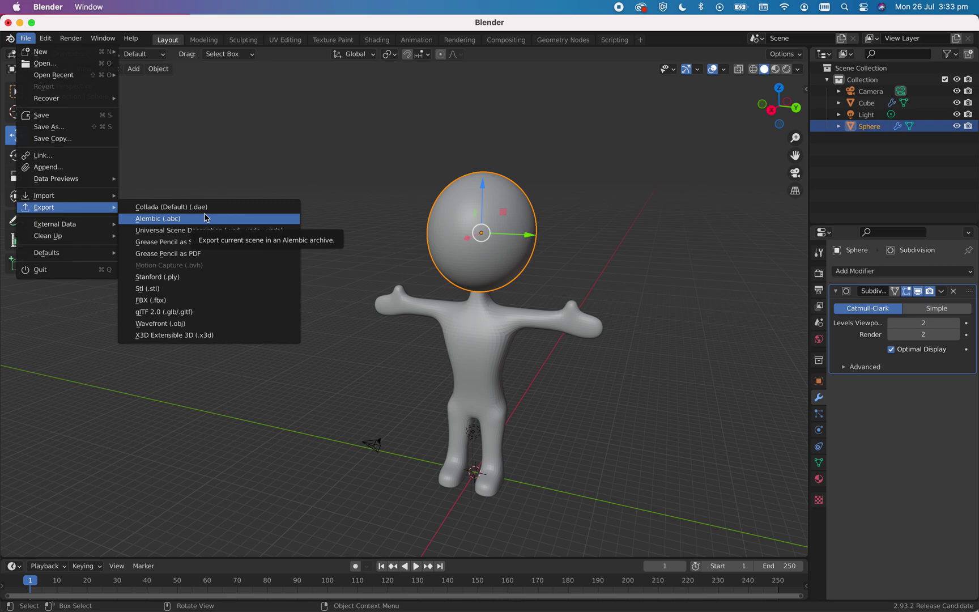
{"action": "left_click", "coordinate": [194, 300]}
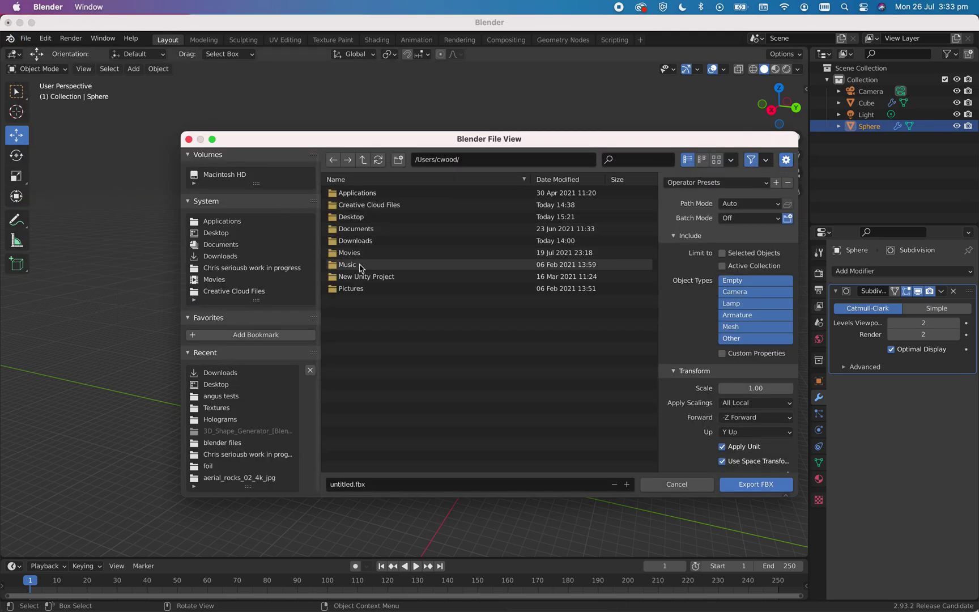
{"action": "left_click", "coordinate": [363, 241]}
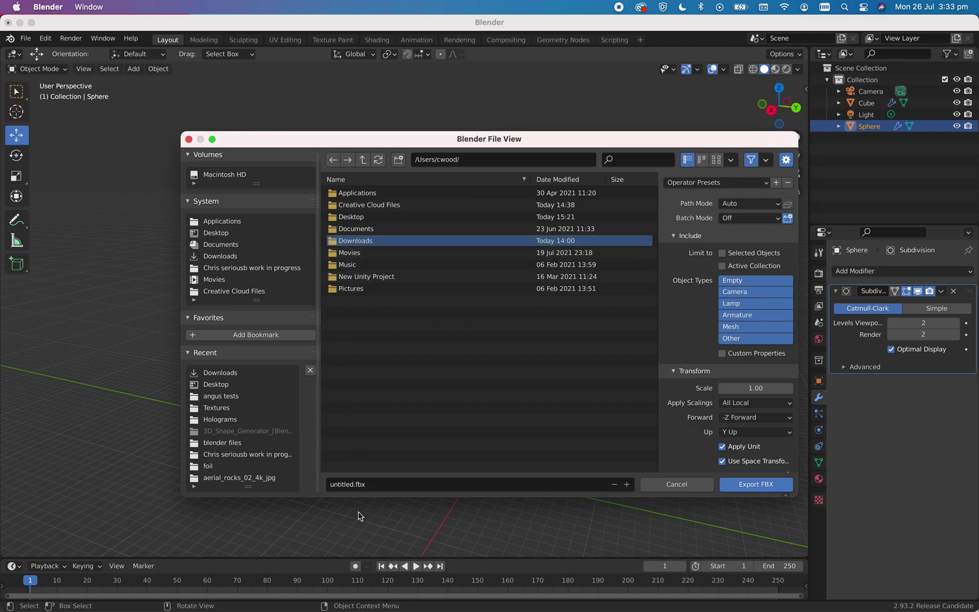
Name the export file "big herad character.fbx" and export it as FBX.
{"action": "left_click", "coordinate": [356, 491]}
{"action": "left_click_drag", "start_coordinate": [356, 490], "coordinate": [313, 479]}
{"action": "type", "text": "big herad character"}
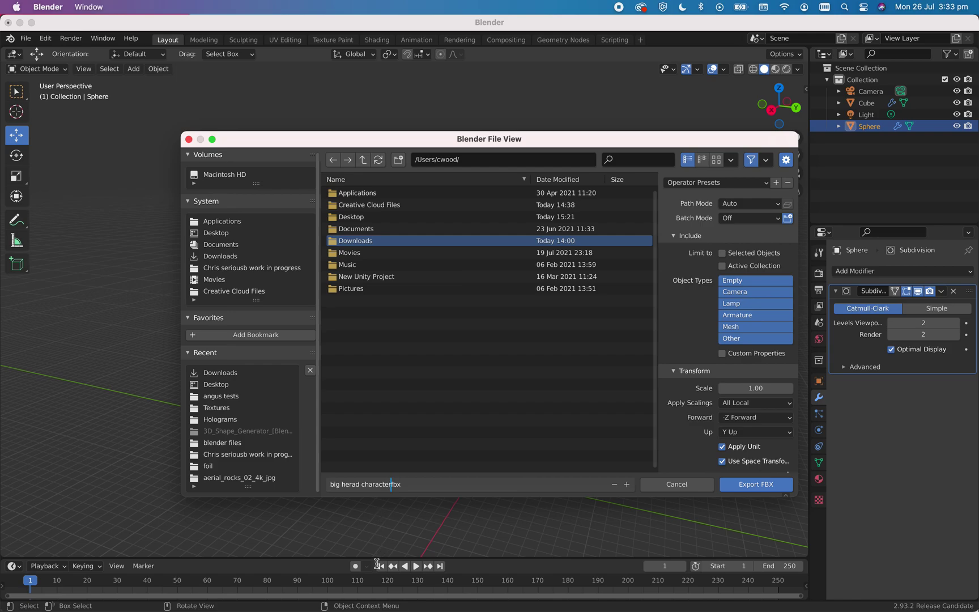
{"action": "left_click", "coordinate": [766, 484]}
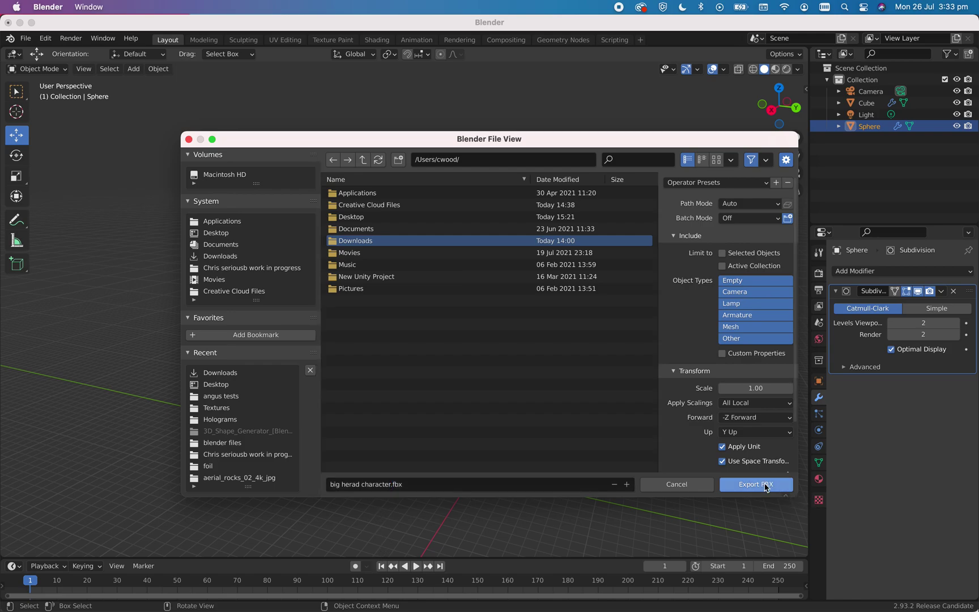
{"action": "left_click", "coordinate": [765, 485]}
{"action": "left_click", "coordinate": [765, 485]}
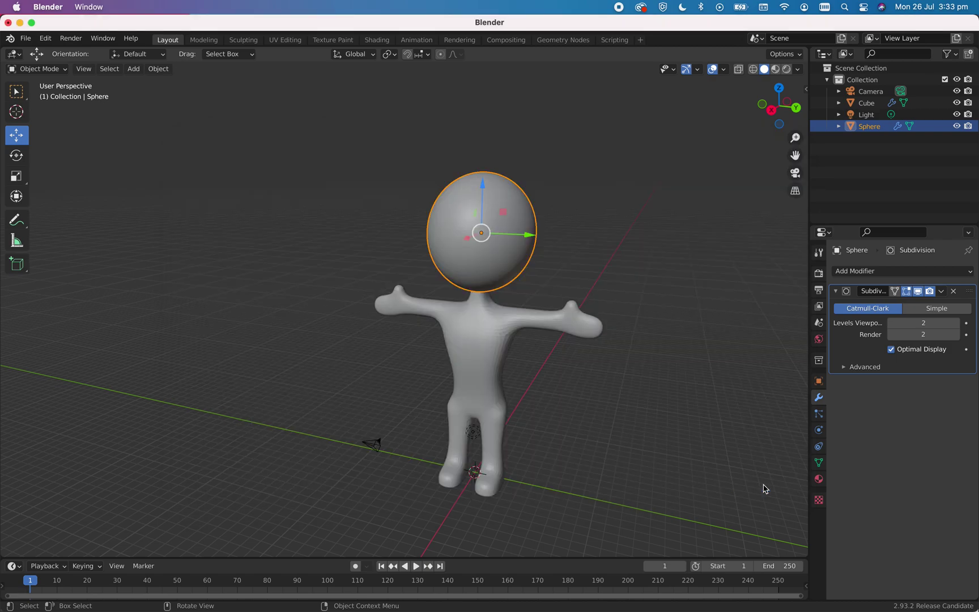
Switch to Chrome and return from the basic figure tutorial video to the Computer Graphics 9/10 class stream.
{"action": "key", "text": "super+Tab"}
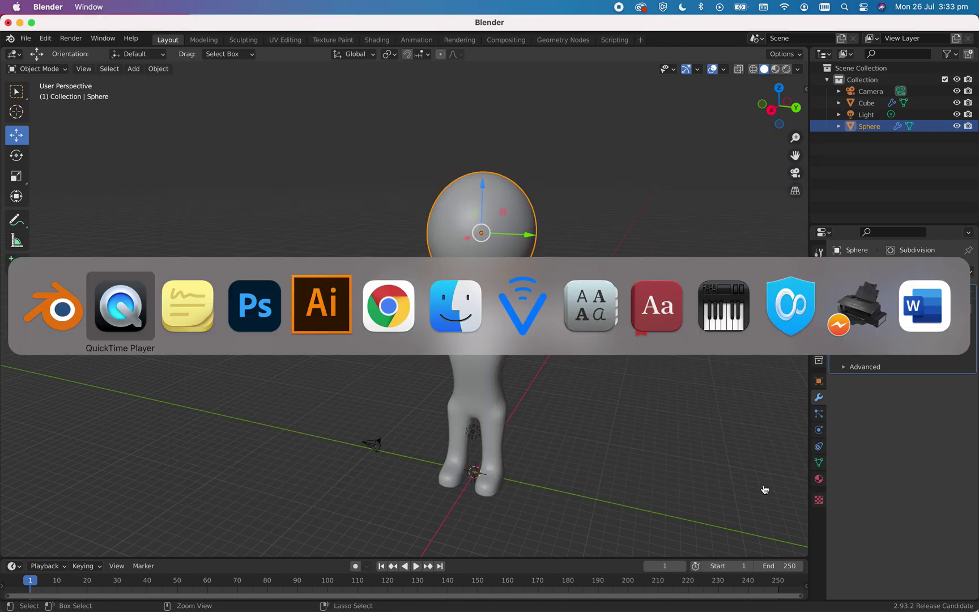
{"action": "key", "text": "super+Tab"}
{"action": "key", "text": "super+Tab"}
{"action": "key", "text": "super+Tab"}
{"action": "key", "text": "super+Tab"}
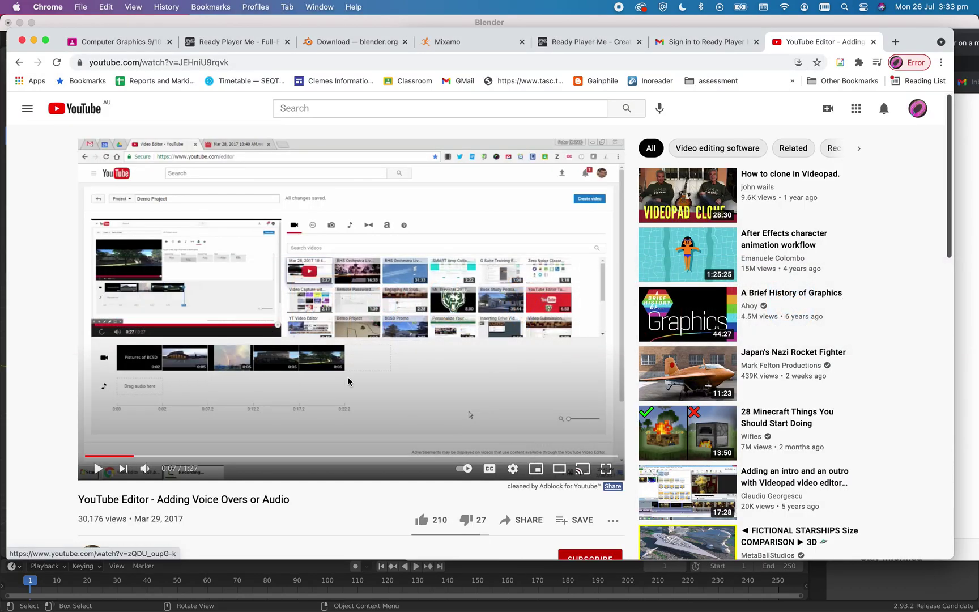
{"action": "left_click", "coordinate": [112, 45]}
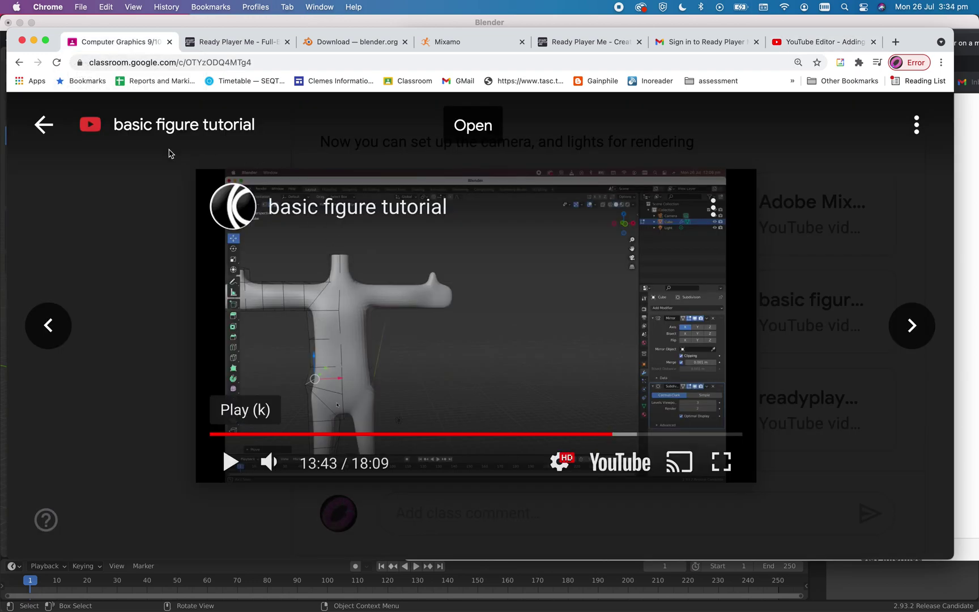
{"action": "left_click", "coordinate": [43, 125]}
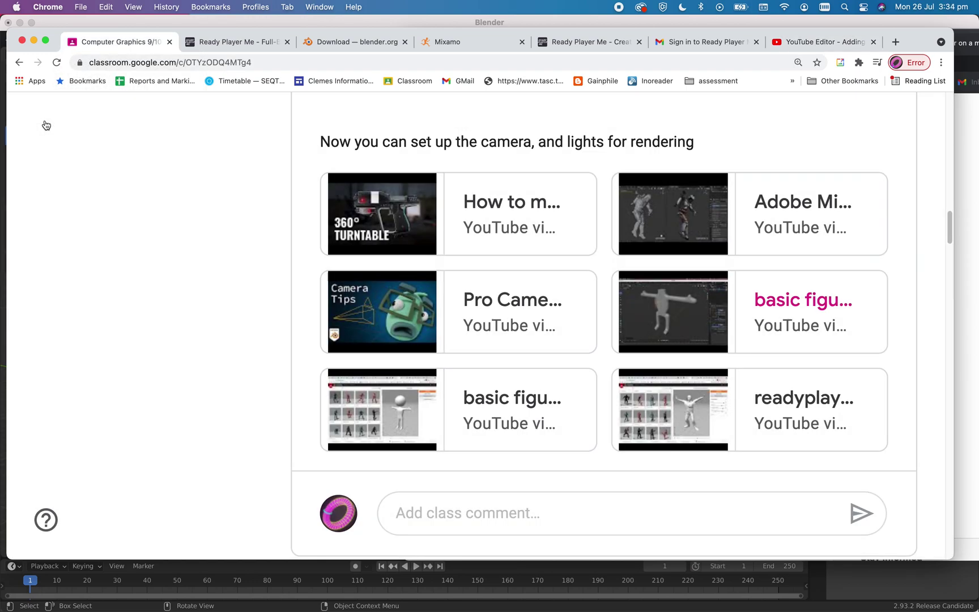
Open the Mixamo link listed under Resources in the class post about creating two characters.
{"action": "scroll", "coordinate": [420, 348], "scroll_direction": "up", "scroll_amount": 15}
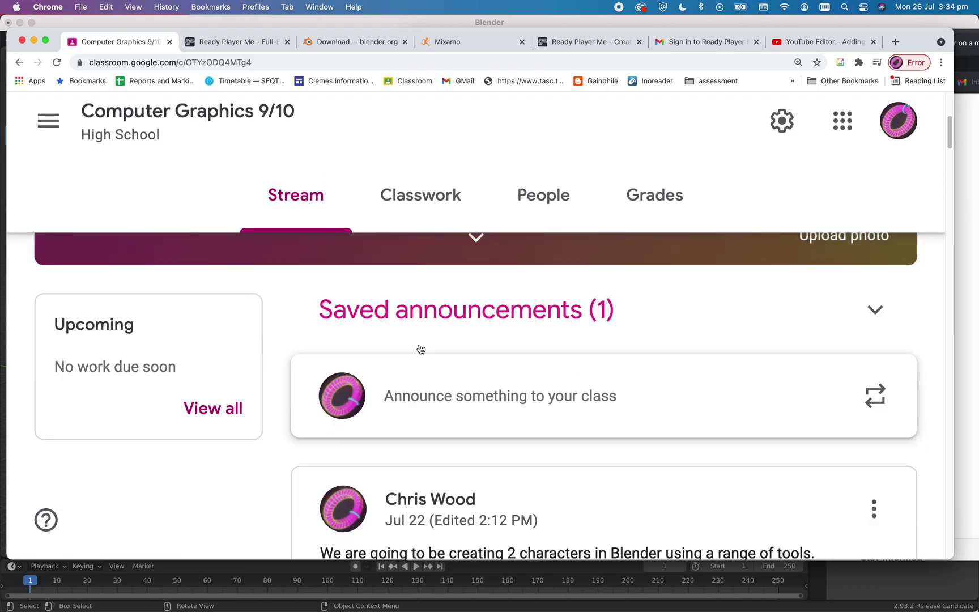
{"action": "scroll", "coordinate": [420, 348], "scroll_direction": "down", "scroll_amount": 1}
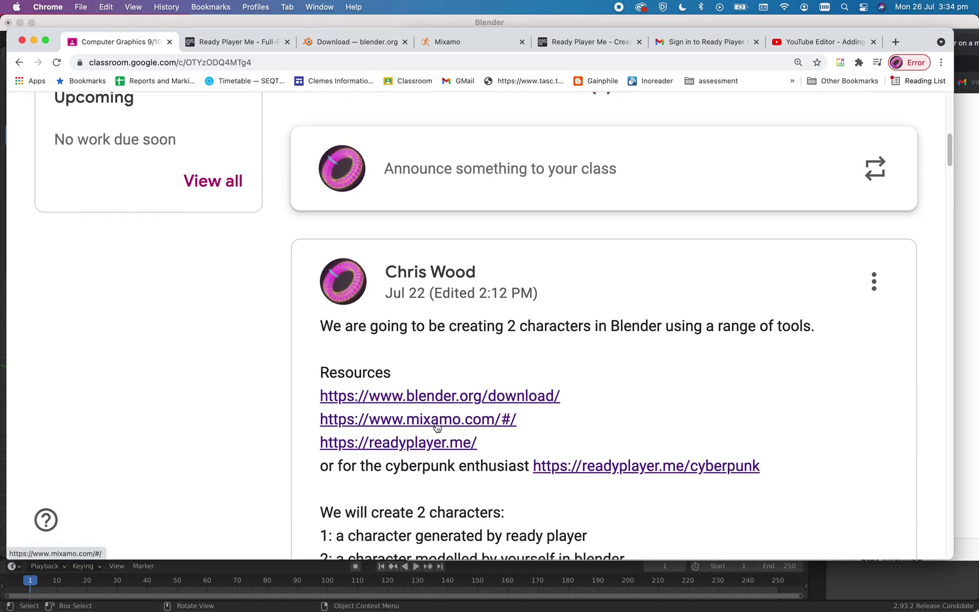
{"action": "left_click", "coordinate": [436, 420]}
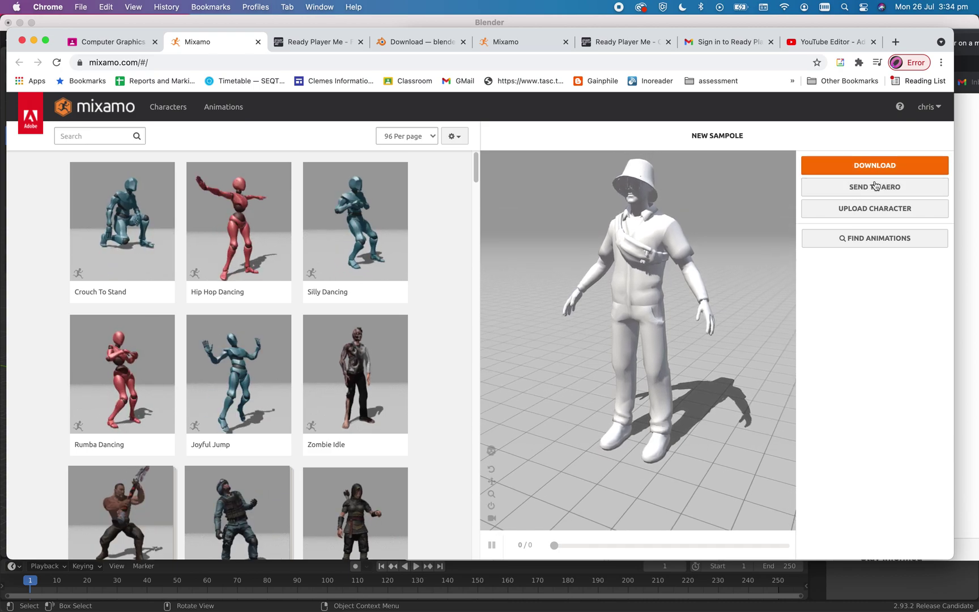
Upload "big herad character.fbx" from Downloads to Mixamo as a new character.
{"action": "left_click", "coordinate": [855, 211]}
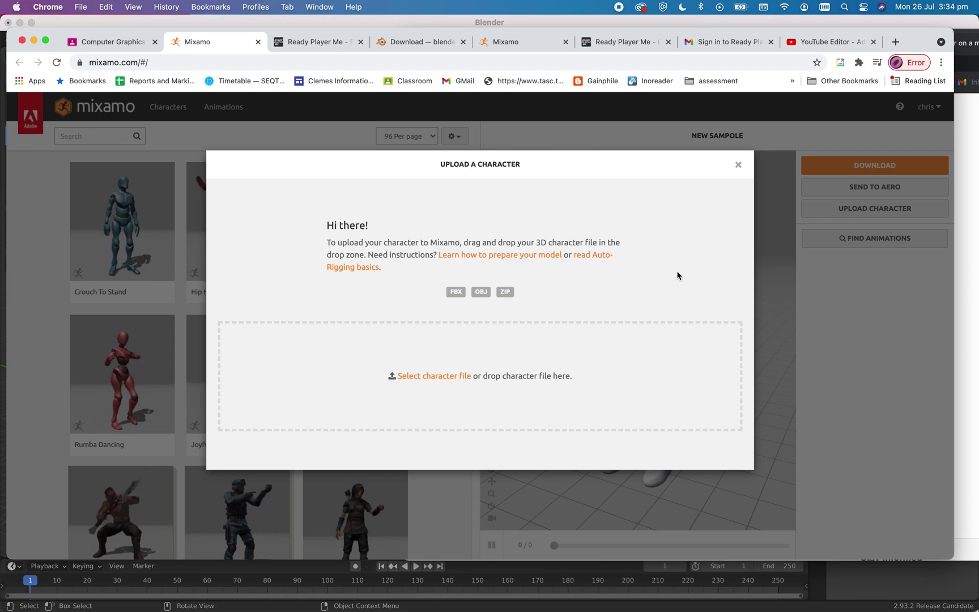
{"action": "left_click", "coordinate": [442, 377]}
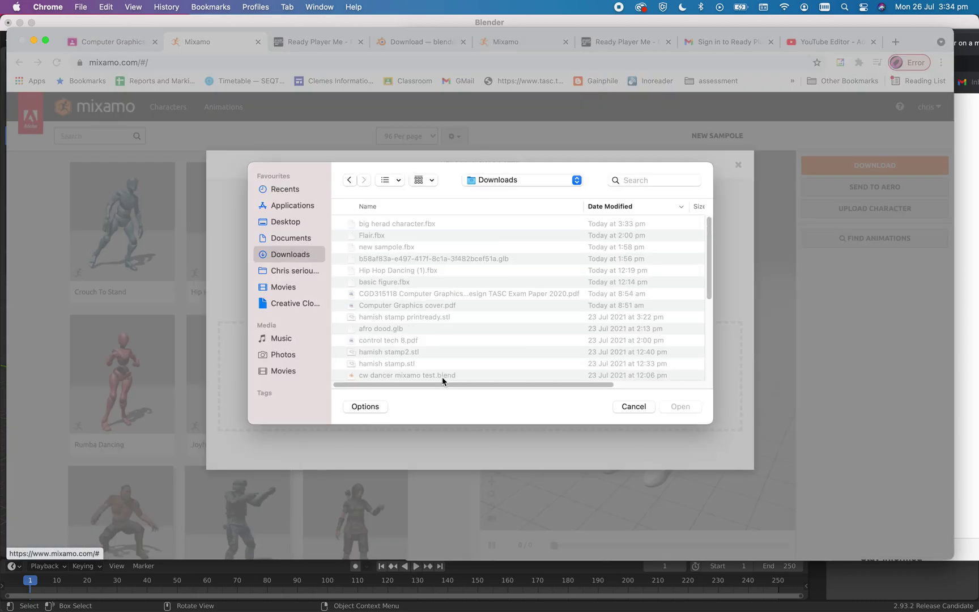
{"action": "left_click", "coordinate": [407, 225]}
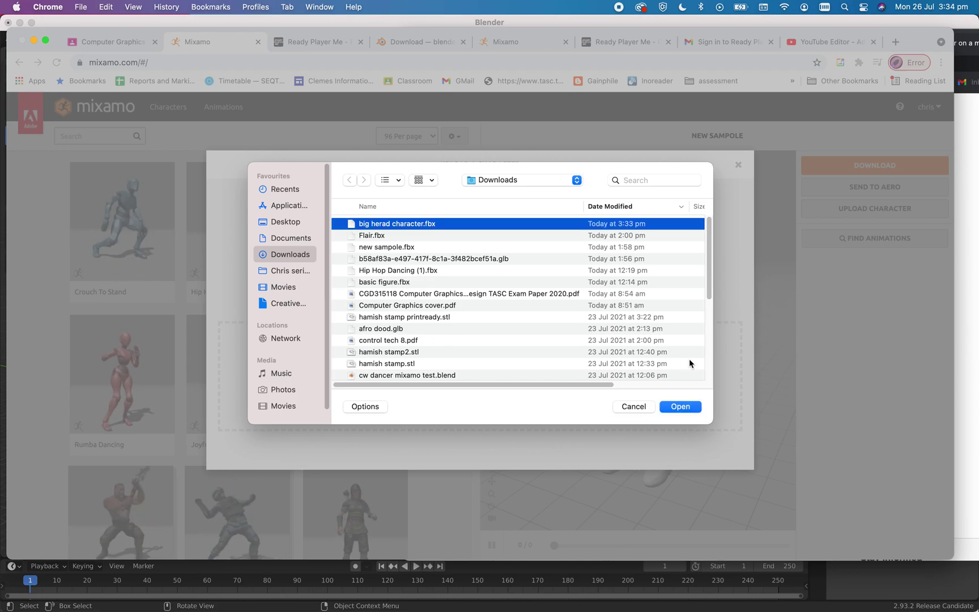
{"action": "left_click", "coordinate": [681, 407]}
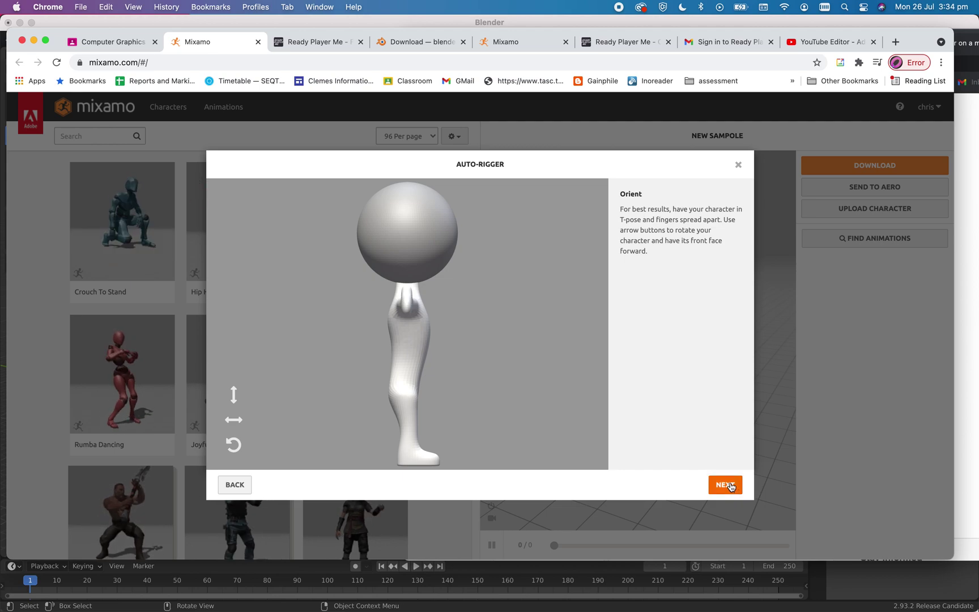
Try rotating the character a full turn about the Z-axis in the Auto-Rigger.
{"action": "left_click", "coordinate": [232, 445]}
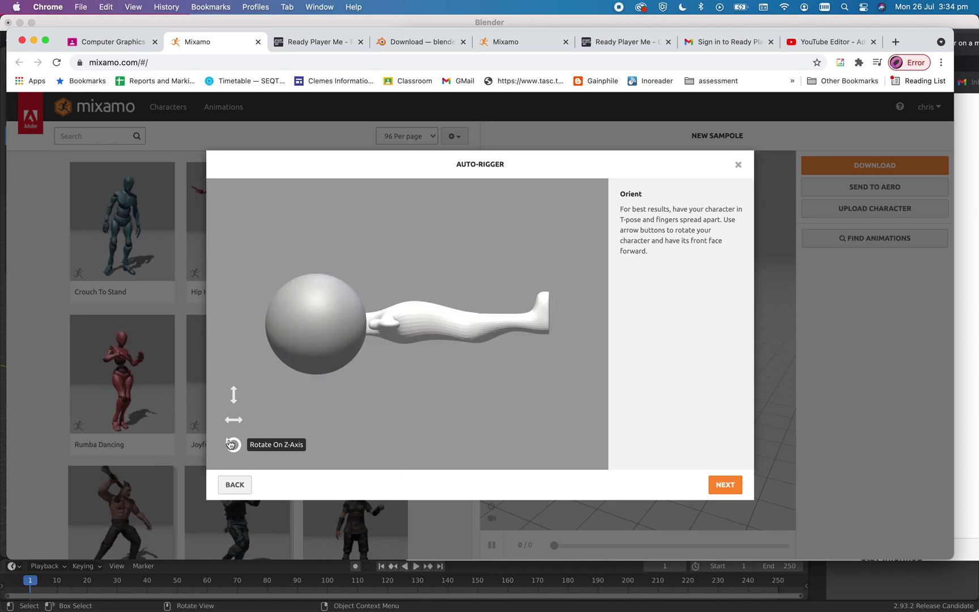
{"action": "left_click", "coordinate": [232, 444]}
{"action": "left_click", "coordinate": [232, 445]}
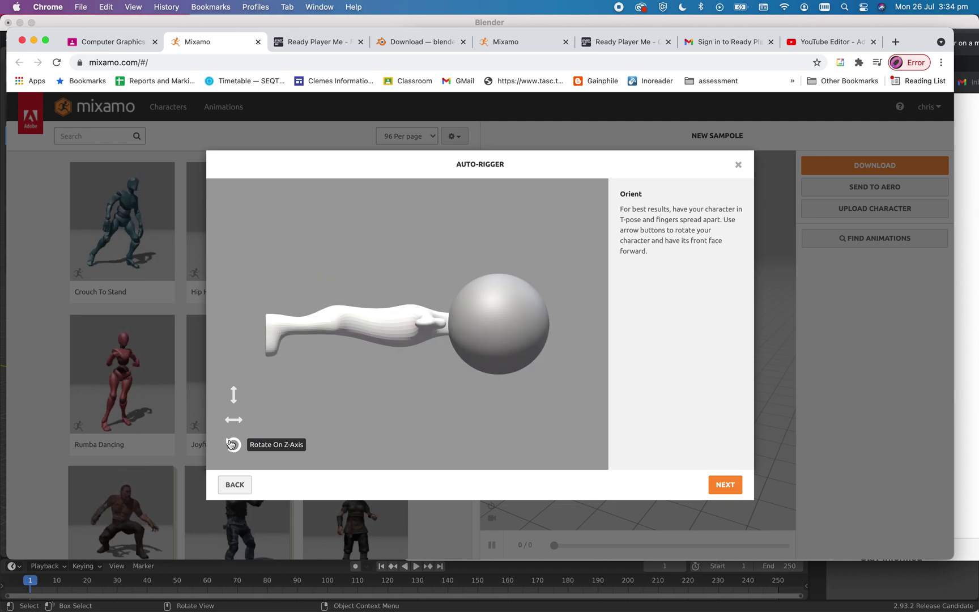
{"action": "left_click", "coordinate": [232, 445]}
Rotate the character about the Y-axis until its front faces forward and accept the orientation.
{"action": "left_click", "coordinate": [238, 423]}
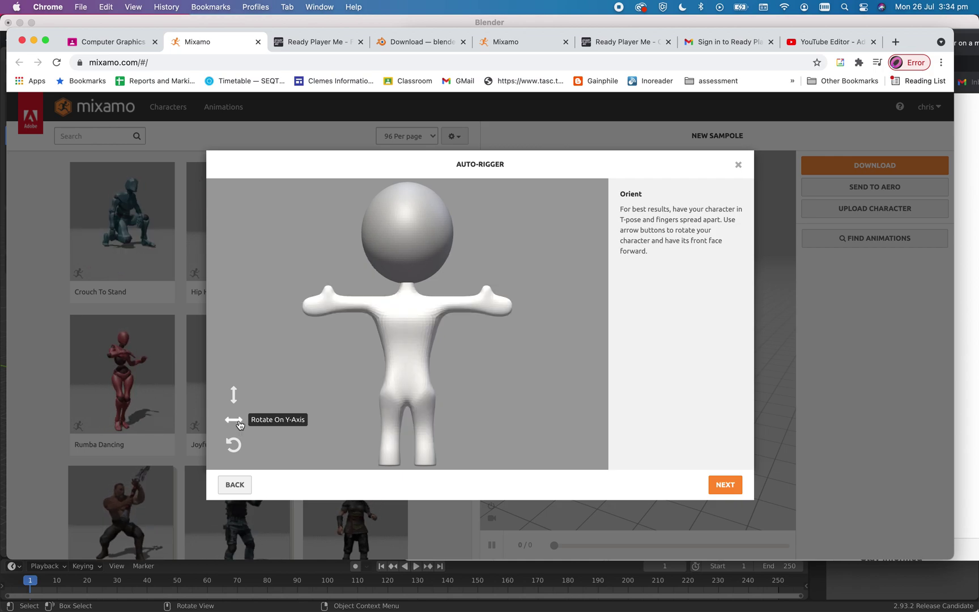
{"action": "left_click", "coordinate": [238, 424]}
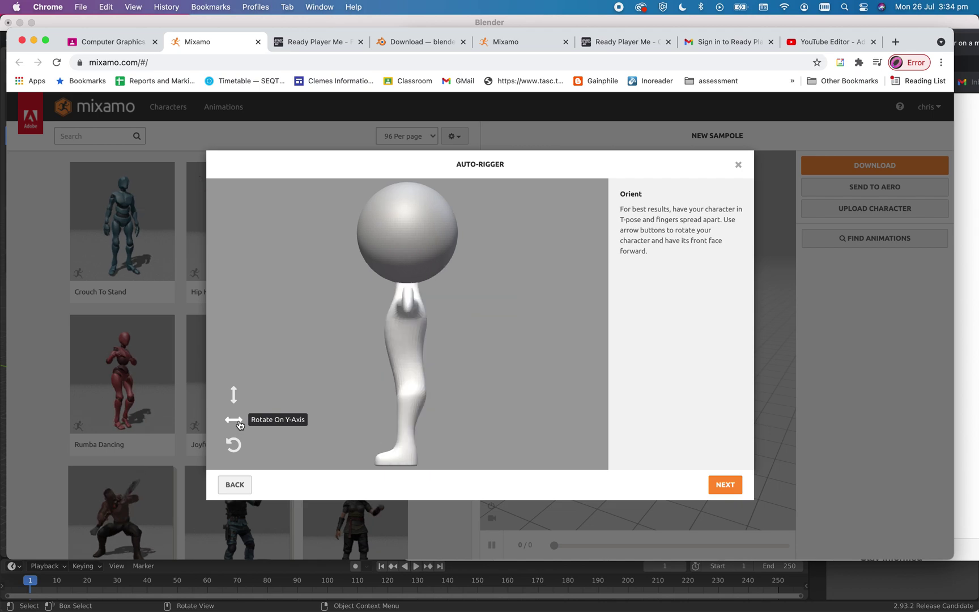
{"action": "left_click", "coordinate": [238, 424]}
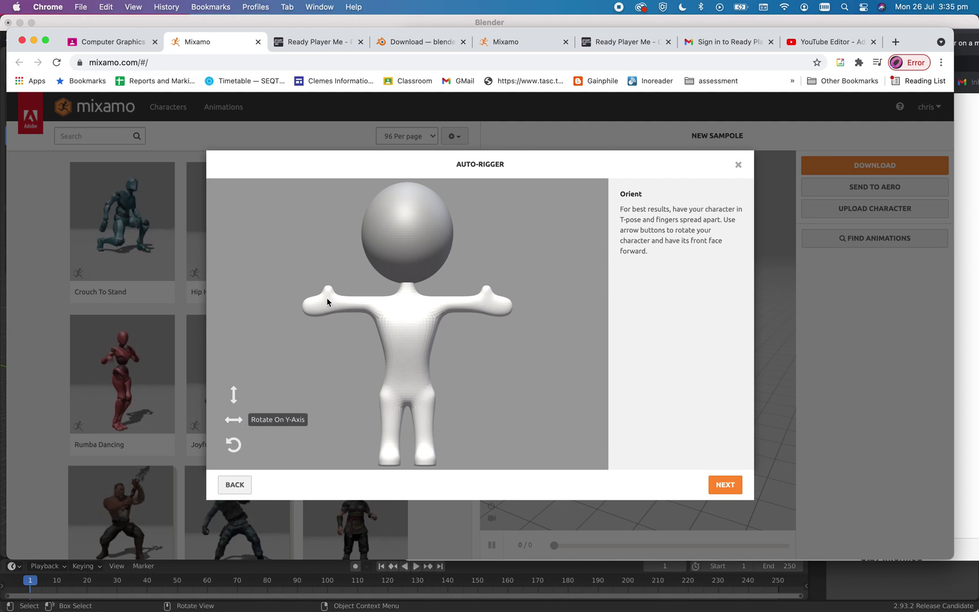
{"action": "left_click", "coordinate": [720, 486]}
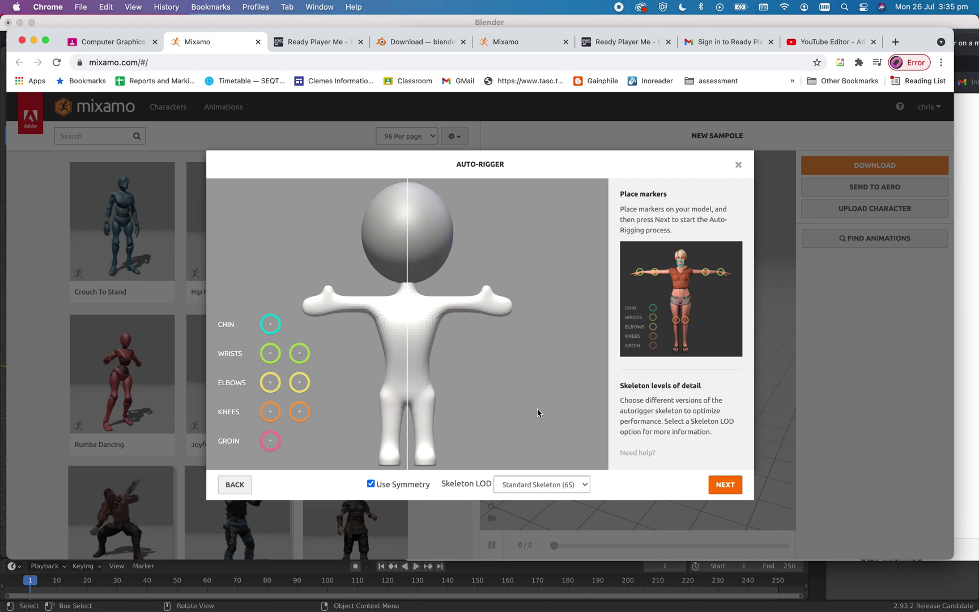
Place the chin, wrist, elbow, knee and groin markers on the figure with symmetry on and start the auto-rigging.
{"action": "mouse_move", "coordinate": [271, 332]}
{"action": "left_mouse_down"}
{"action": "mouse_move", "coordinate": [322, 292]}
{"action": "mouse_move", "coordinate": [409, 268]}
{"action": "left_mouse_up"}
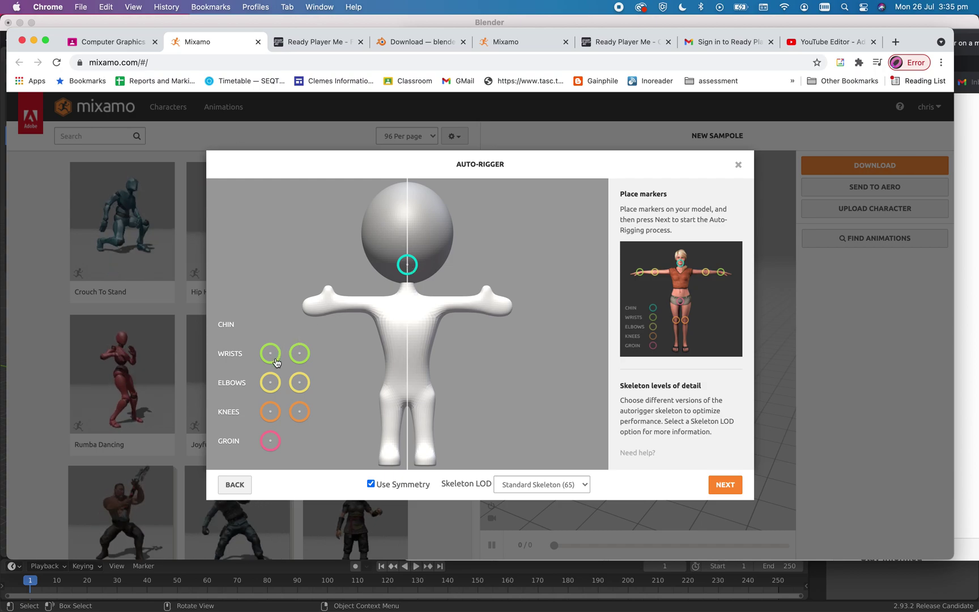
{"action": "mouse_move", "coordinate": [270, 353]}
{"action": "left_mouse_down"}
{"action": "mouse_move", "coordinate": [336, 316]}
{"action": "mouse_move", "coordinate": [334, 301]}
{"action": "left_mouse_up"}
{"action": "left_click_drag", "start_coordinate": [274, 383], "coordinate": [353, 302]}
{"action": "mouse_move", "coordinate": [270, 417]}
{"action": "left_mouse_down"}
{"action": "mouse_move", "coordinate": [280, 411]}
{"action": "mouse_move", "coordinate": [392, 431]}
{"action": "left_mouse_up"}
{"action": "left_click_drag", "start_coordinate": [276, 450], "coordinate": [408, 399]}
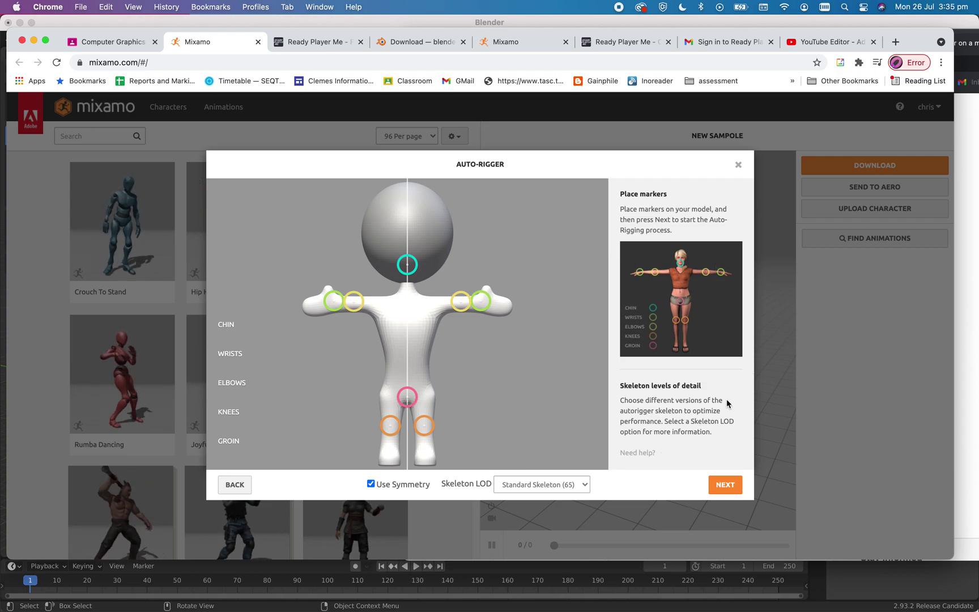
{"action": "left_click", "coordinate": [724, 486]}
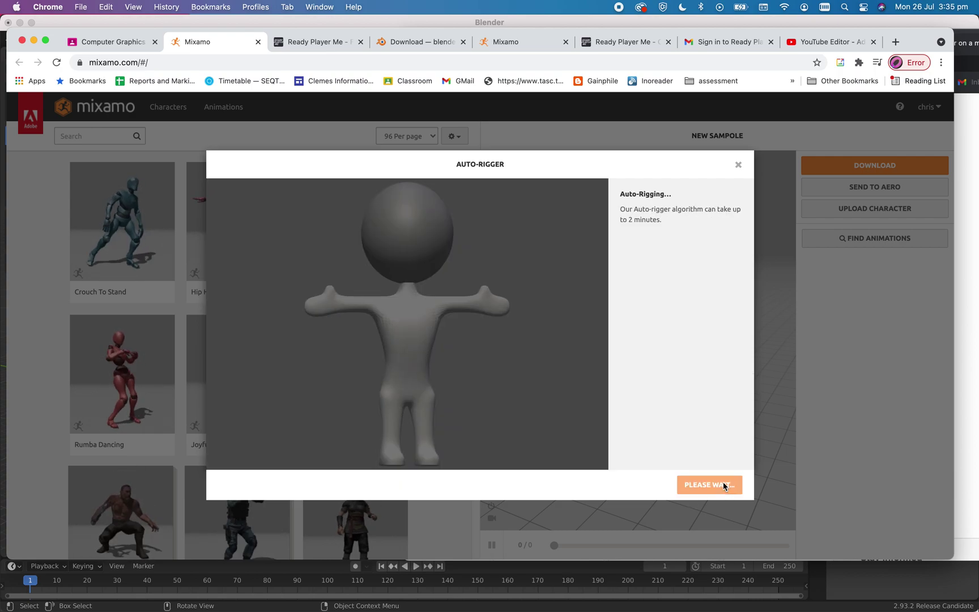